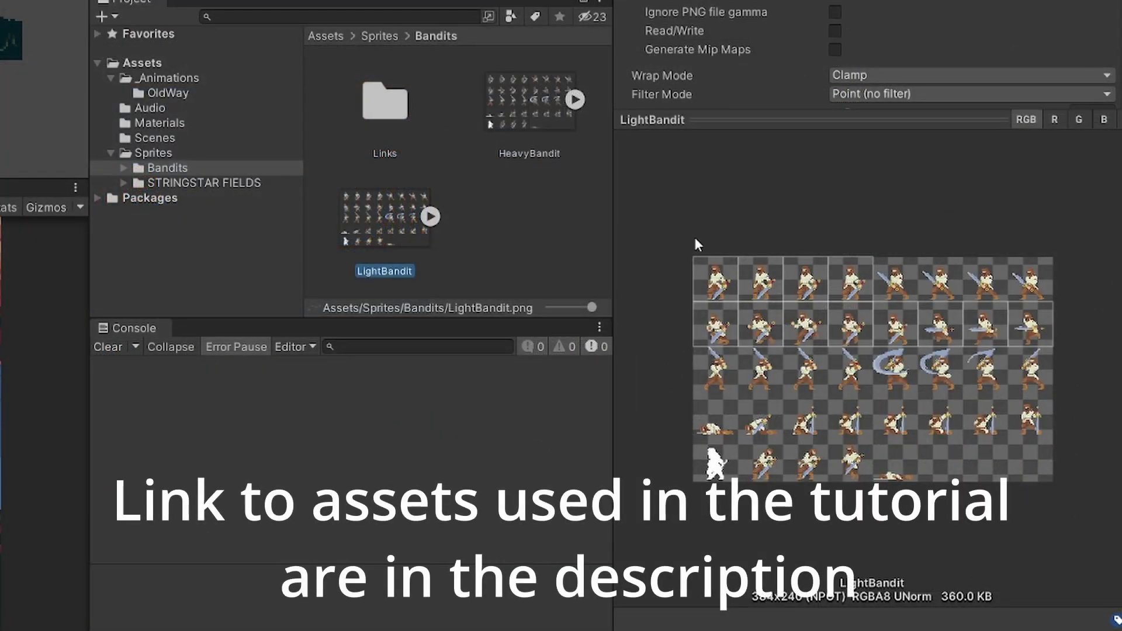
- Select the HeavyBandit sprite sheet, then play the scene and walk the character in both directions
{"action": "left_click", "coordinate": [553, 116]}
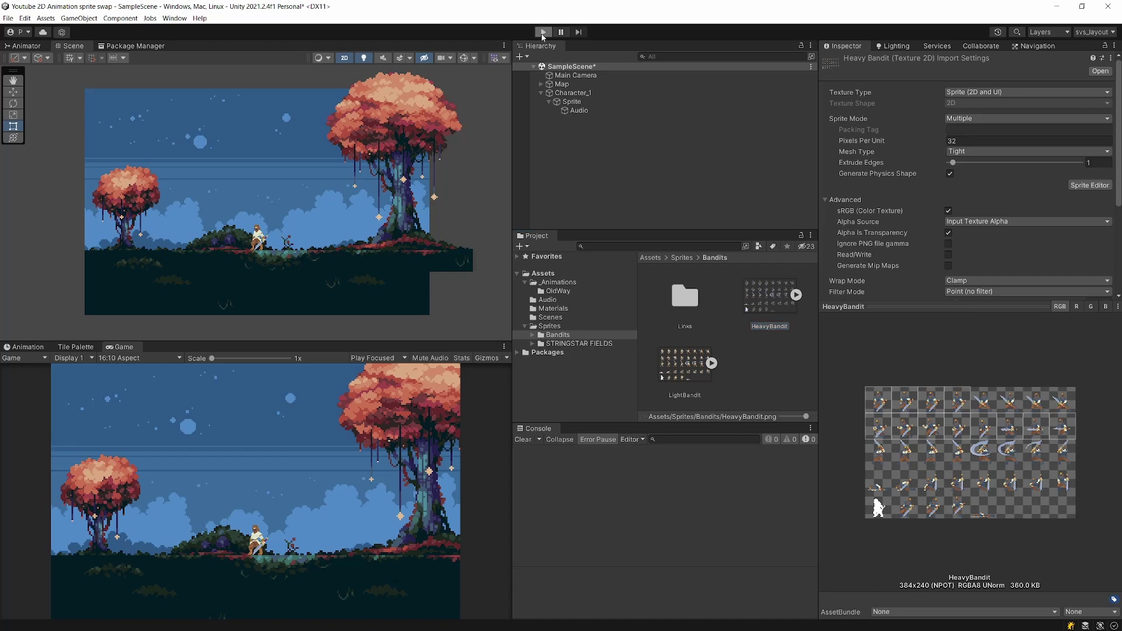
{"action": "left_click", "coordinate": [543, 32]}
{"action": "key", "text": "d"}
{"action": "key", "text": "a"}
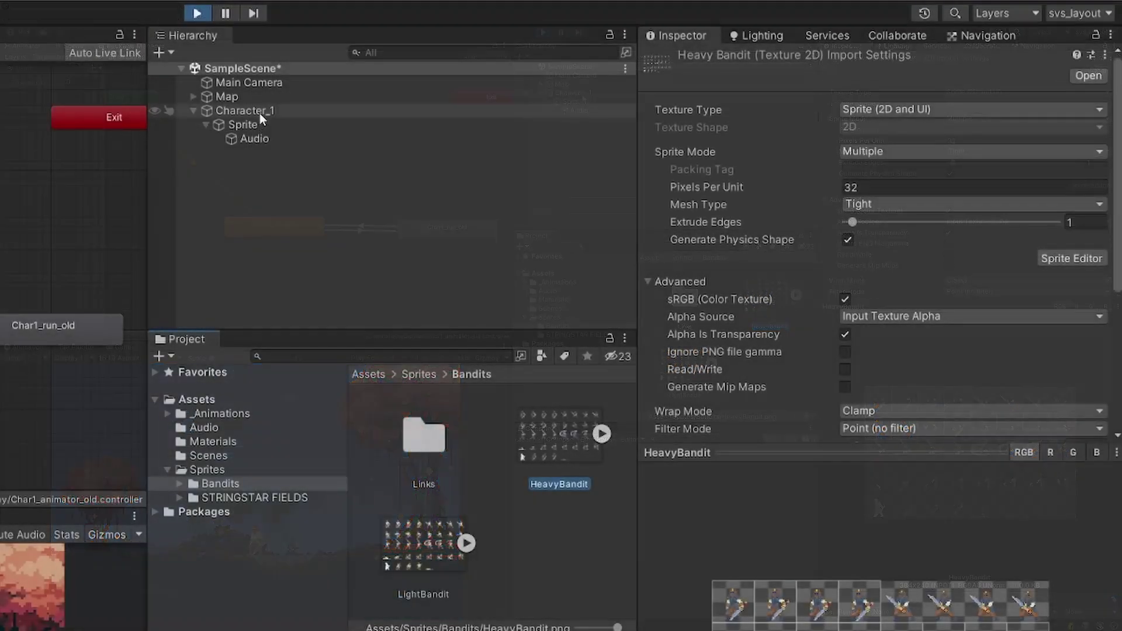
- Inspect Character_1 and its Sprite child, and the animator controller and two clips in the _Animations/OldWay folder
{"action": "left_click", "coordinate": [262, 112]}
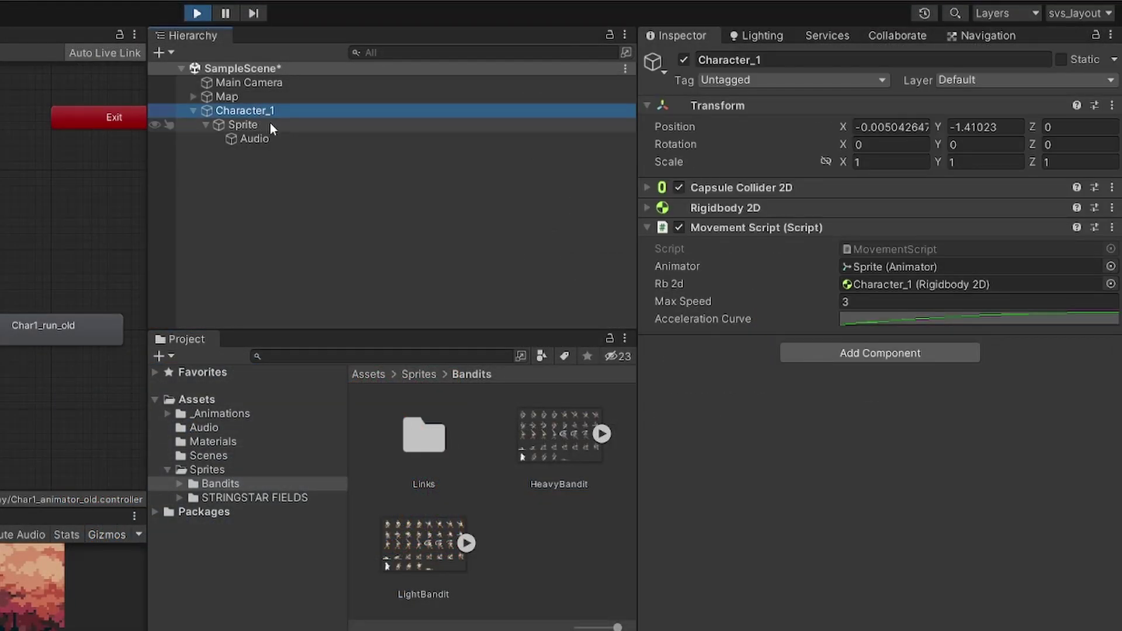
{"action": "left_click", "coordinate": [227, 125]}
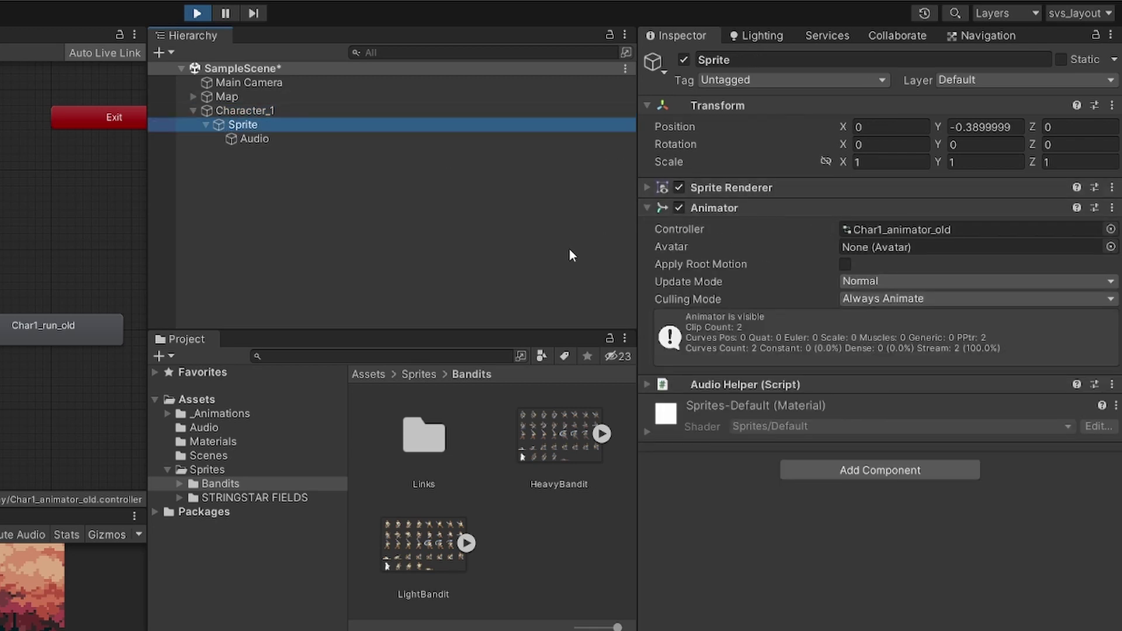
{"action": "left_click", "coordinate": [254, 412]}
{"action": "double_click", "coordinate": [429, 431]}
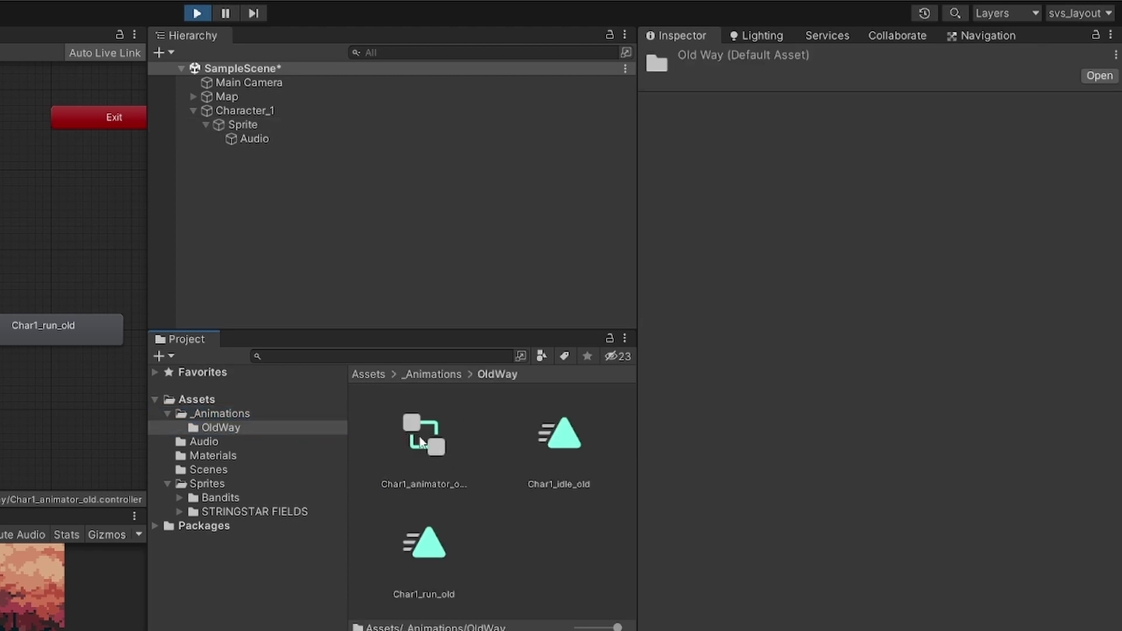
{"action": "left_click", "coordinate": [421, 441]}
{"action": "left_click", "coordinate": [542, 459]}
{"action": "left_click", "coordinate": [415, 546]}
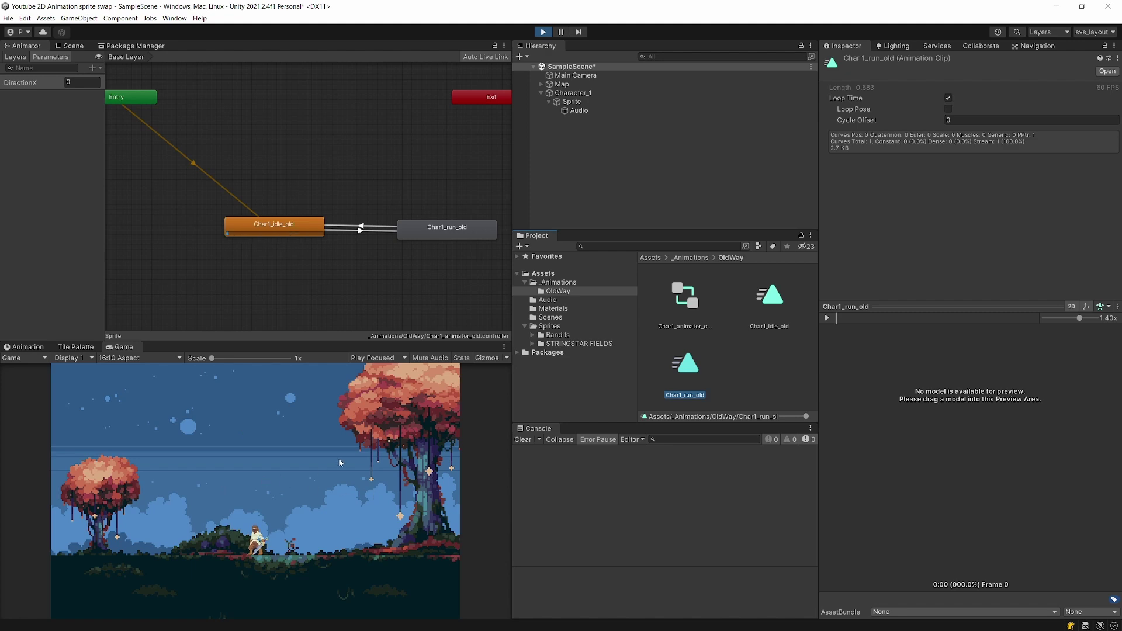
{"action": "left_click_drag", "start_coordinate": [806, 417], "coordinate": [781, 417]}
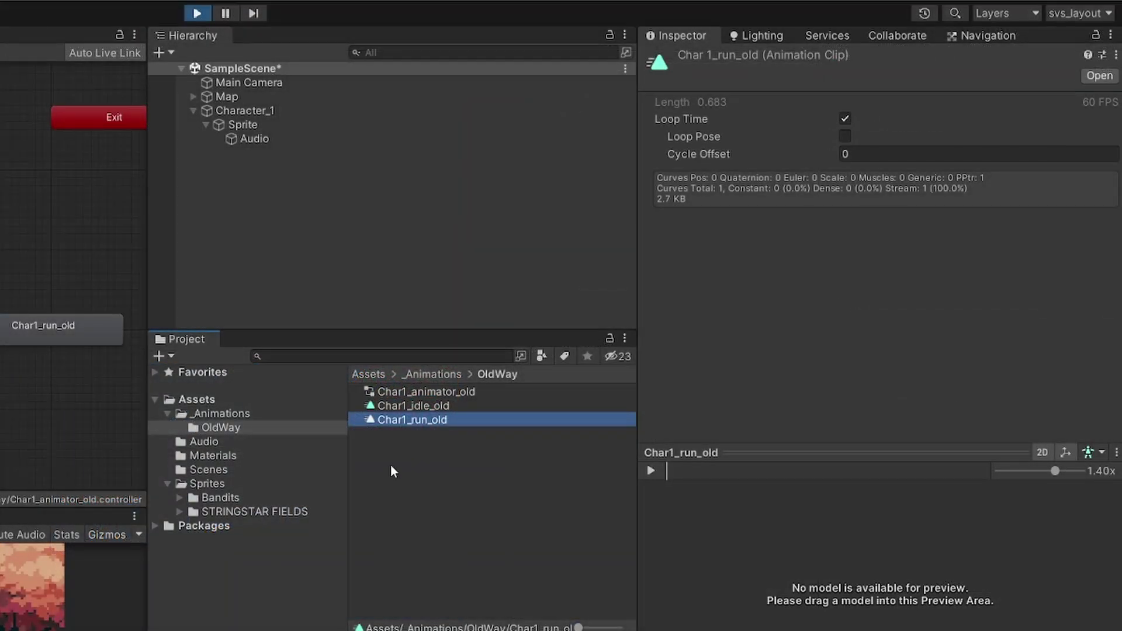
- Look over the LightBandit and HeavyBandit sprite sheets in the Sprites/Bandits folder
{"action": "left_click", "coordinate": [233, 485]}
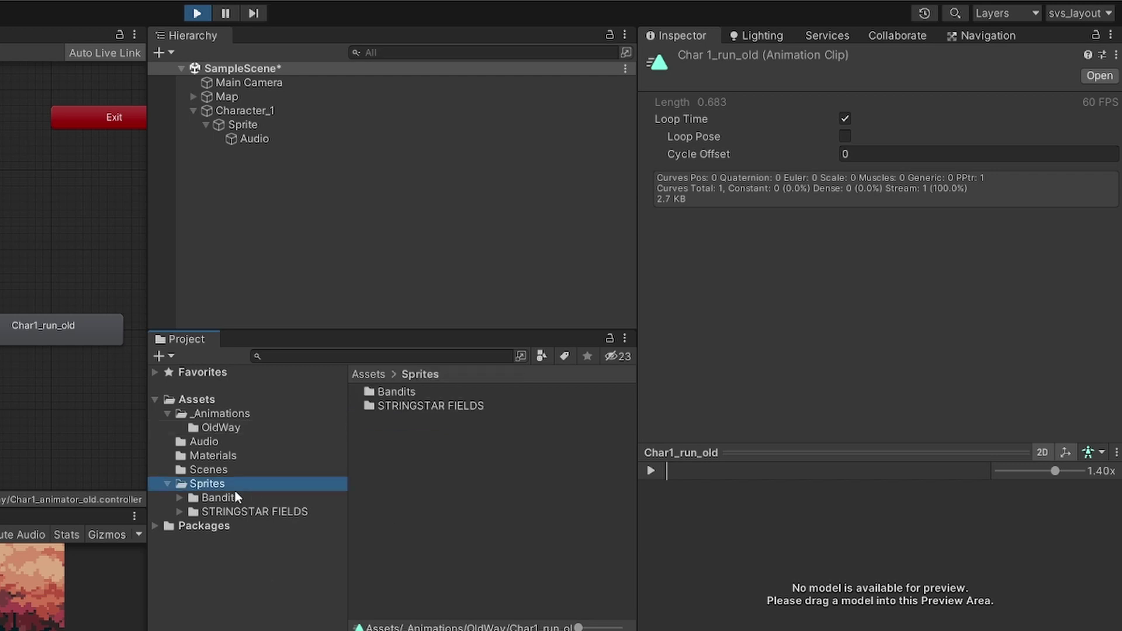
{"action": "left_click", "coordinate": [310, 498]}
{"action": "left_click", "coordinate": [432, 421]}
{"action": "left_click", "coordinate": [432, 407]}
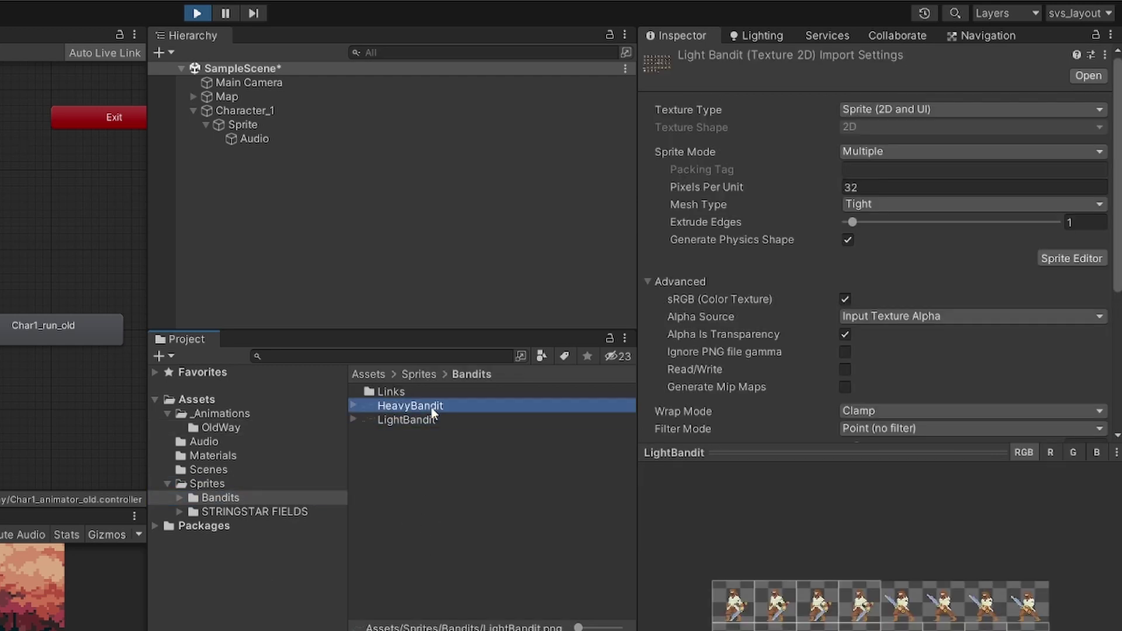
- Create an Animator Override Controller in the OldWay folder and assign Char1_animator_old as its controller
{"action": "left_click", "coordinate": [228, 414]}
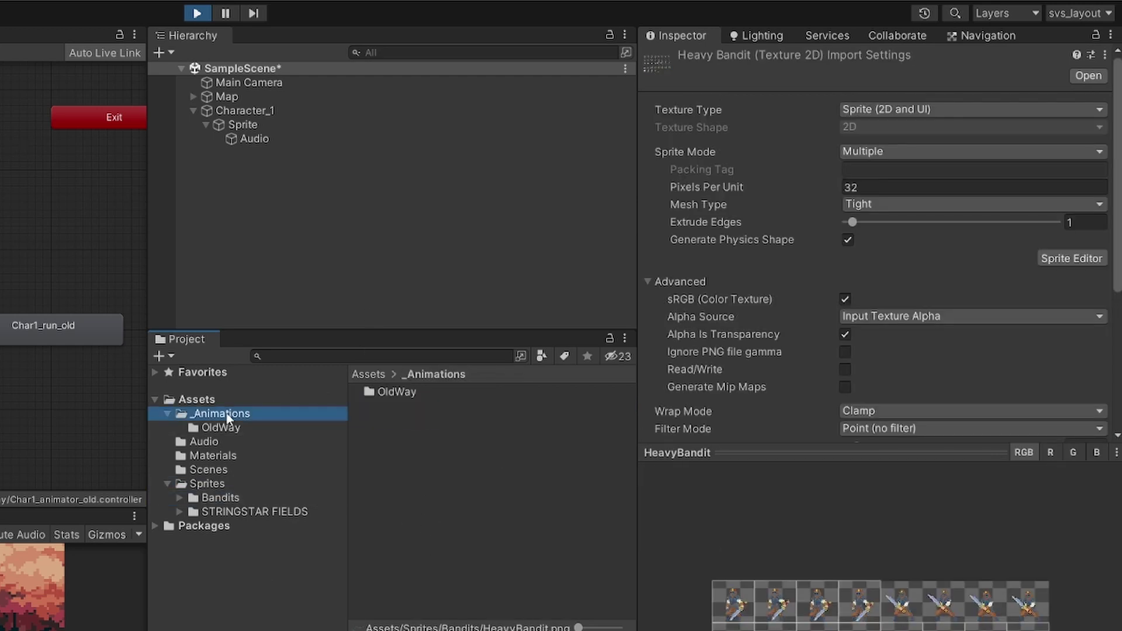
{"action": "left_click", "coordinate": [270, 428]}
{"action": "right_click", "coordinate": [410, 466]}
{"action": "mouse_move", "coordinate": [456, 475]}
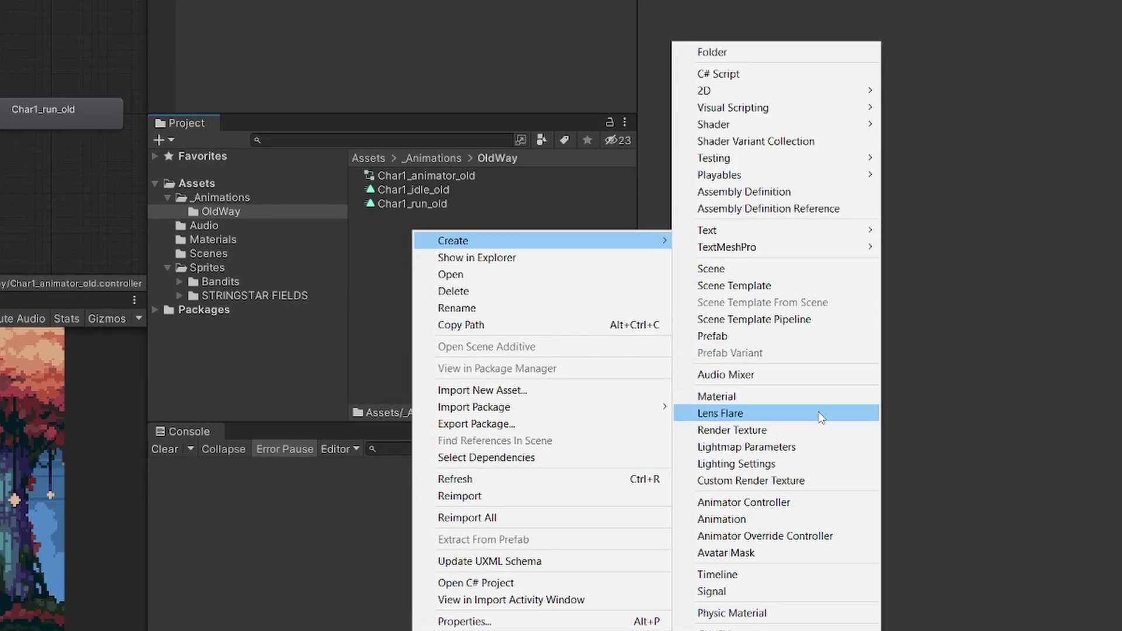
{"action": "left_click", "coordinate": [775, 499]}
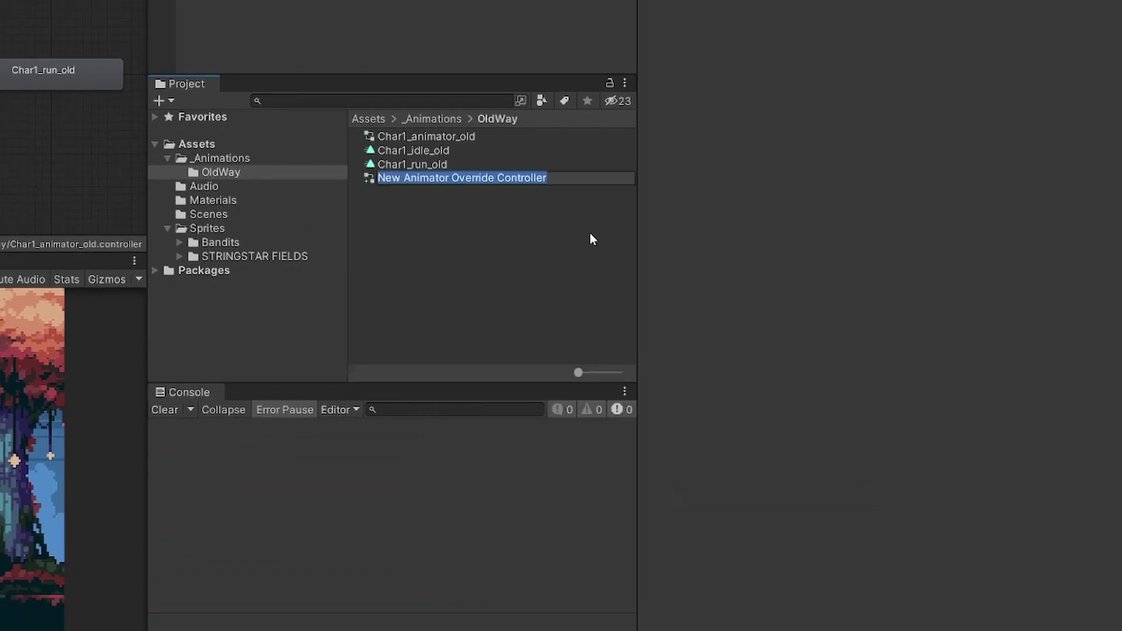
{"action": "key", "text": "Return"}
{"action": "left_click_drag", "start_coordinate": [426, 328], "coordinate": [909, 42]}
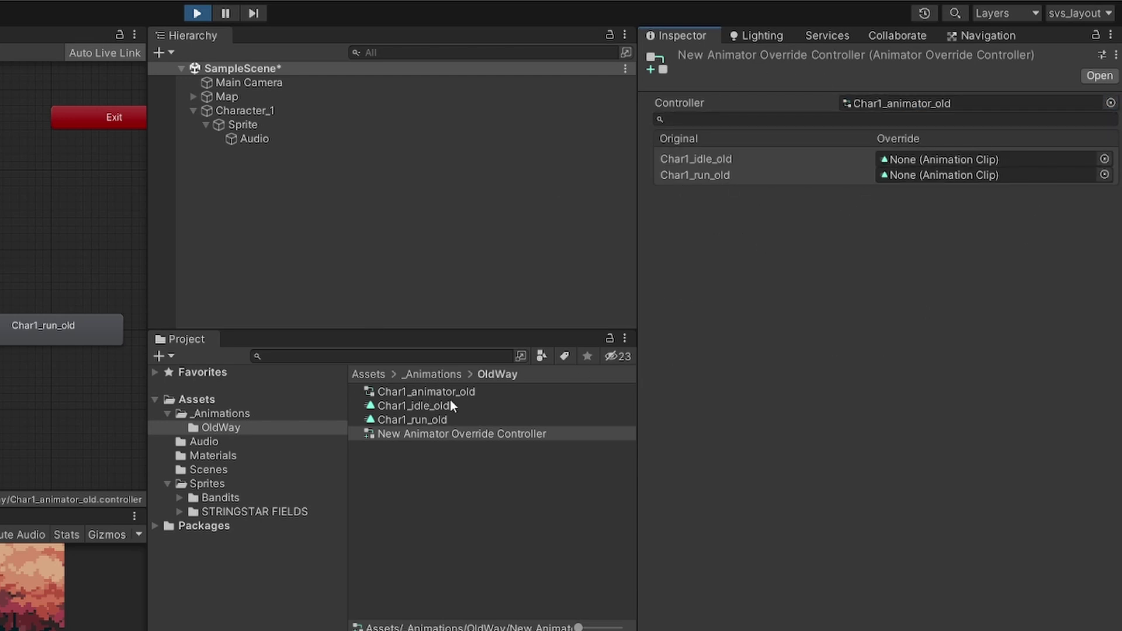
- Inspect the Char1_idle_old and Char1_run_old animation clips
{"action": "left_click", "coordinate": [421, 406]}
{"action": "left_click", "coordinate": [414, 420]}
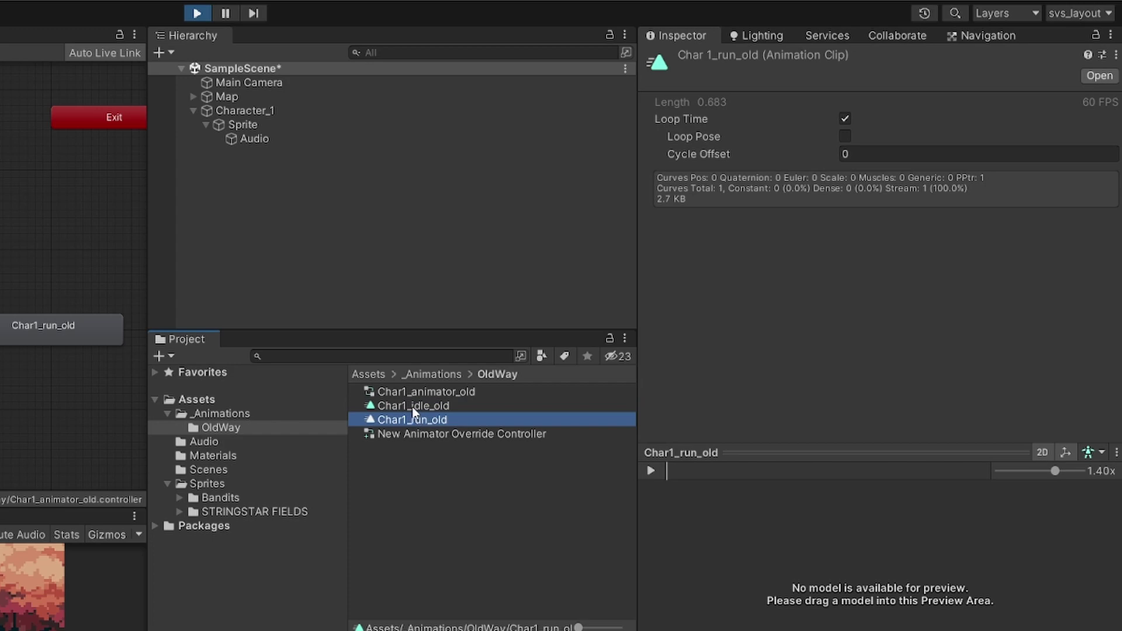
{"action": "left_click", "coordinate": [413, 409]}
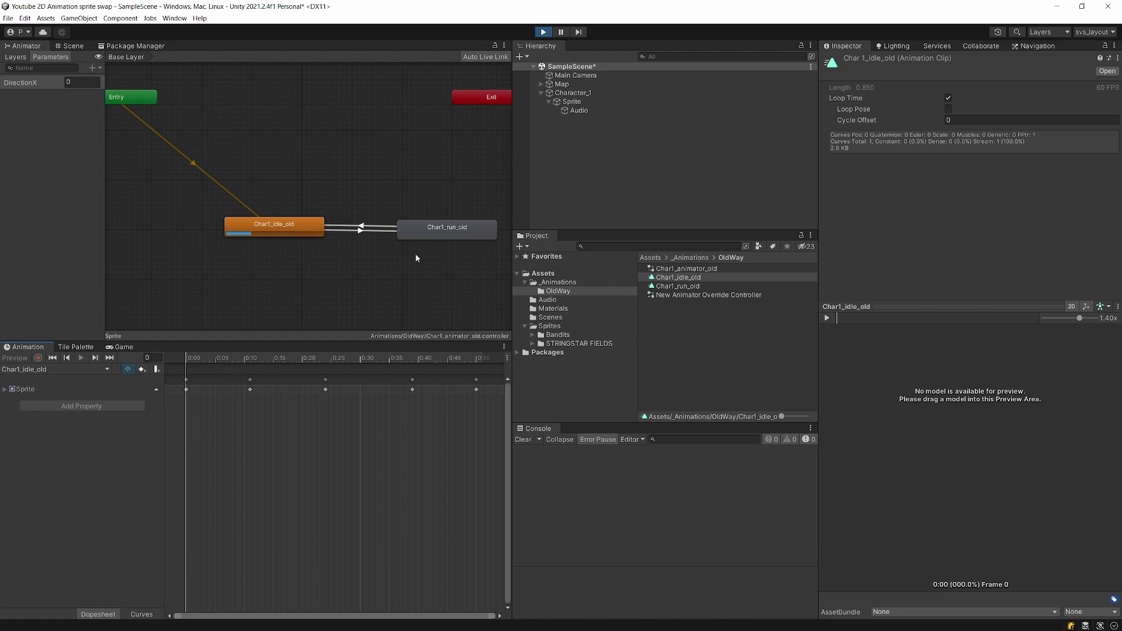
- Check the 2D Animation package in the Unity Registry package list, then return to the Scene view
{"action": "left_click", "coordinate": [166, 46]}
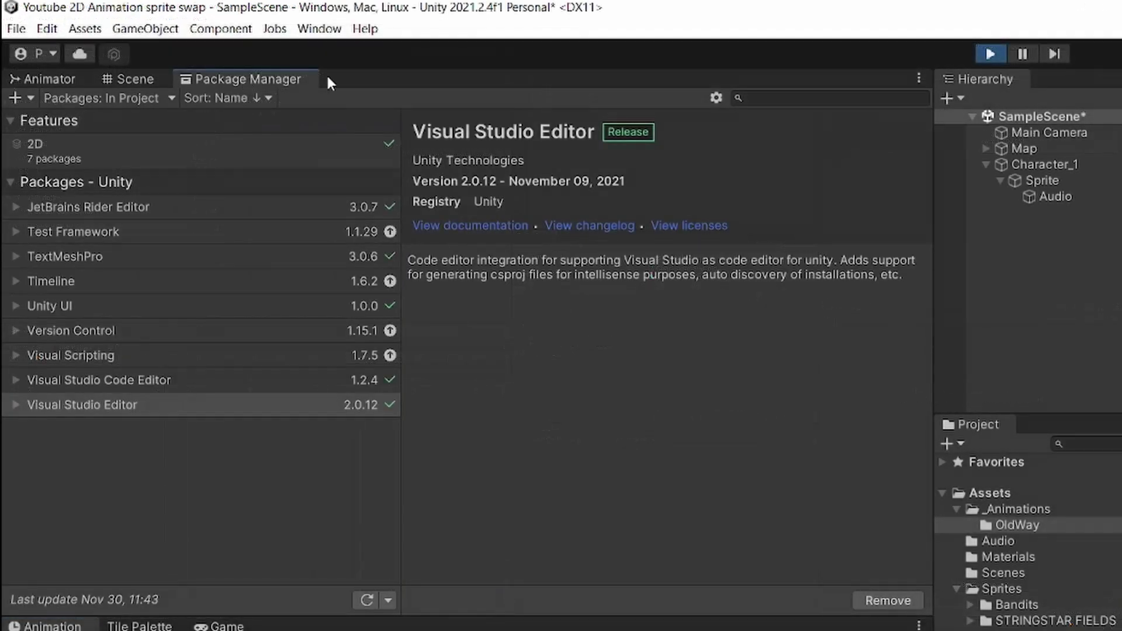
{"action": "left_click", "coordinate": [124, 99]}
{"action": "left_click", "coordinate": [124, 121]}
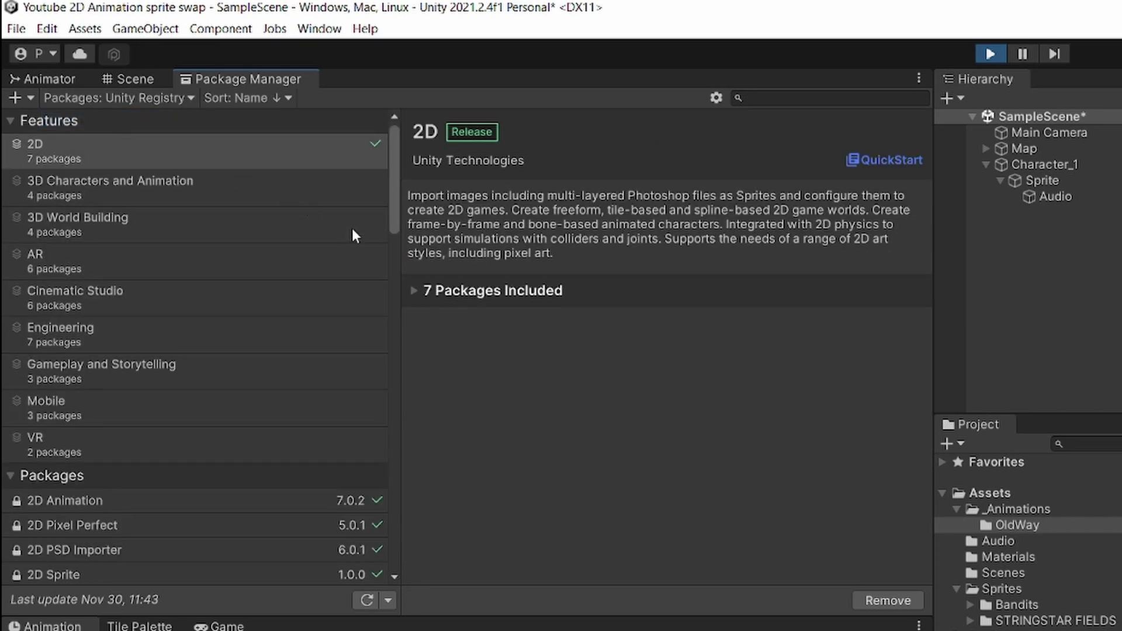
{"action": "scroll", "coordinate": [193, 391], "scroll_direction": "down", "scroll_amount": 3}
{"action": "left_click", "coordinate": [43, 395]}
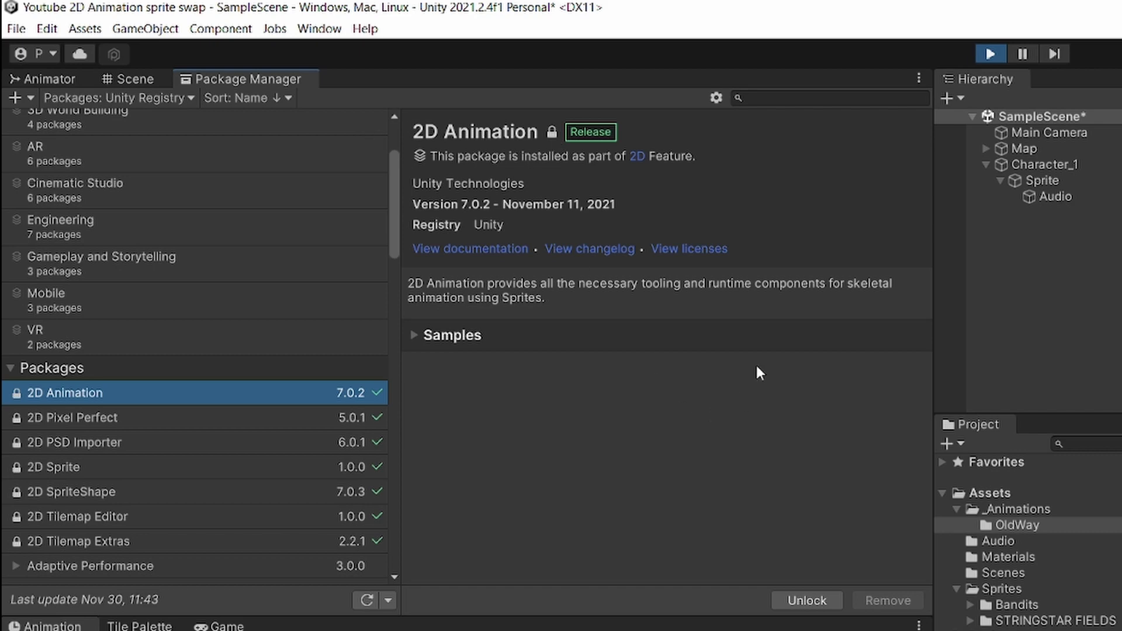
{"action": "left_click", "coordinate": [128, 78]}
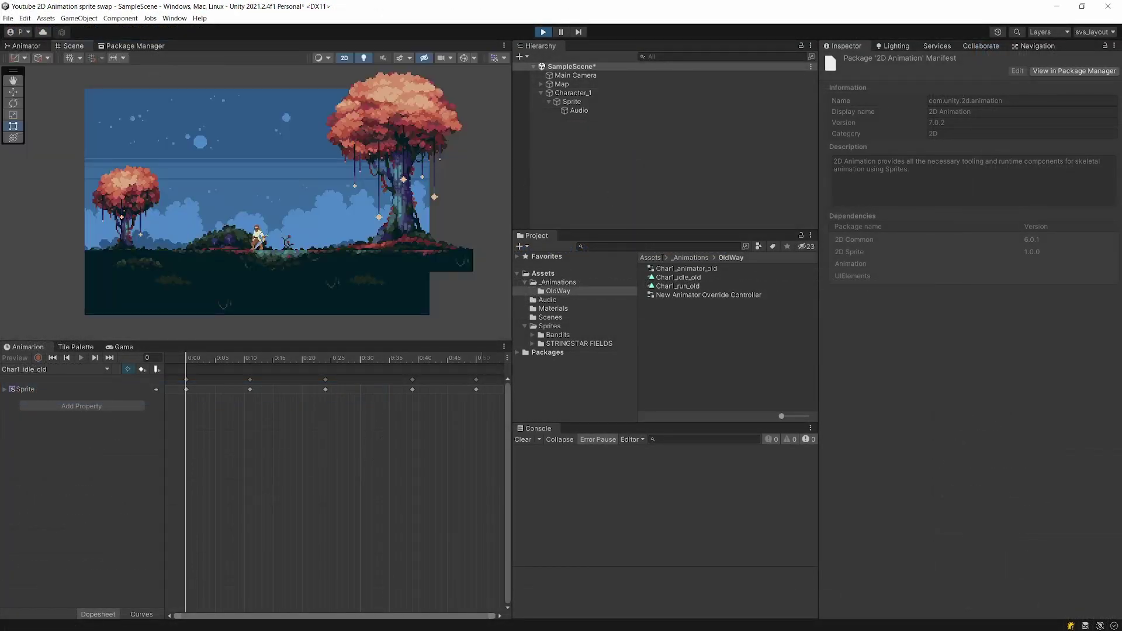
- Delete the New Animator Override Controller asset from the OldWay folder
{"action": "left_click", "coordinate": [680, 294]}
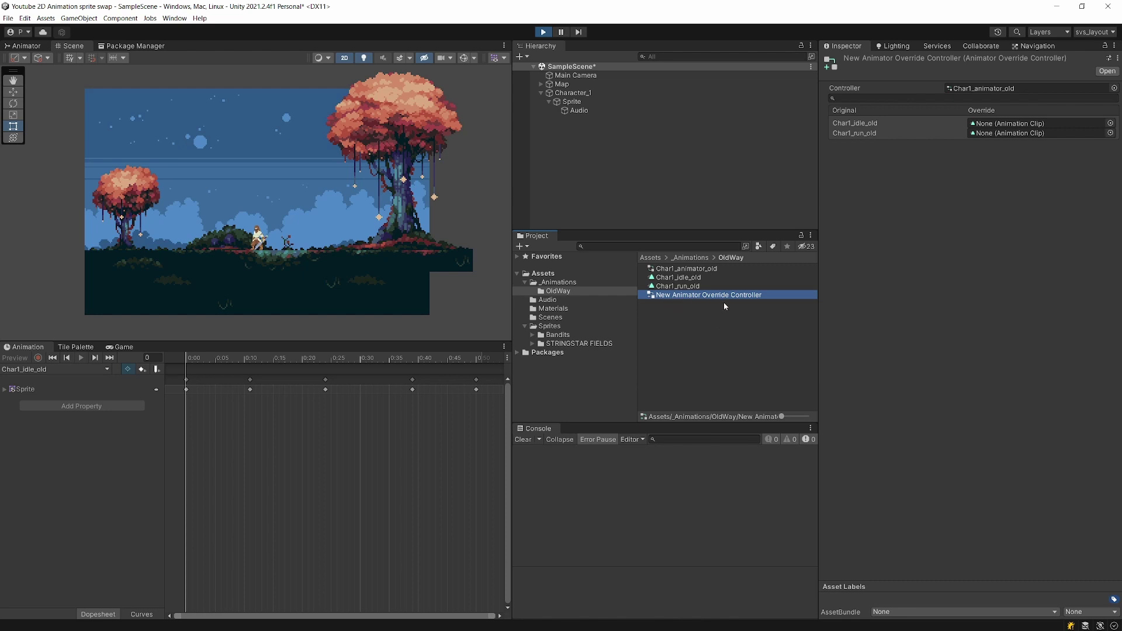
{"action": "key", "text": "Delete"}
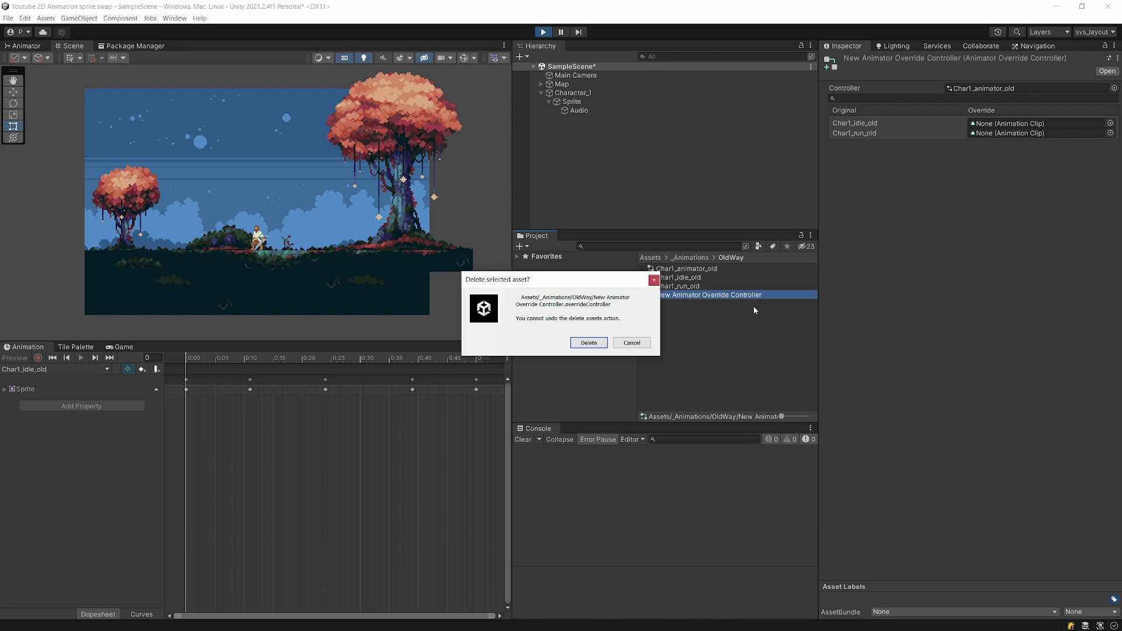
{"action": "left_click", "coordinate": [581, 343]}
- Select Character_1's Sprite object and box-select all keyframes of its Char1_idle_old clip
{"action": "left_click", "coordinate": [608, 103]}
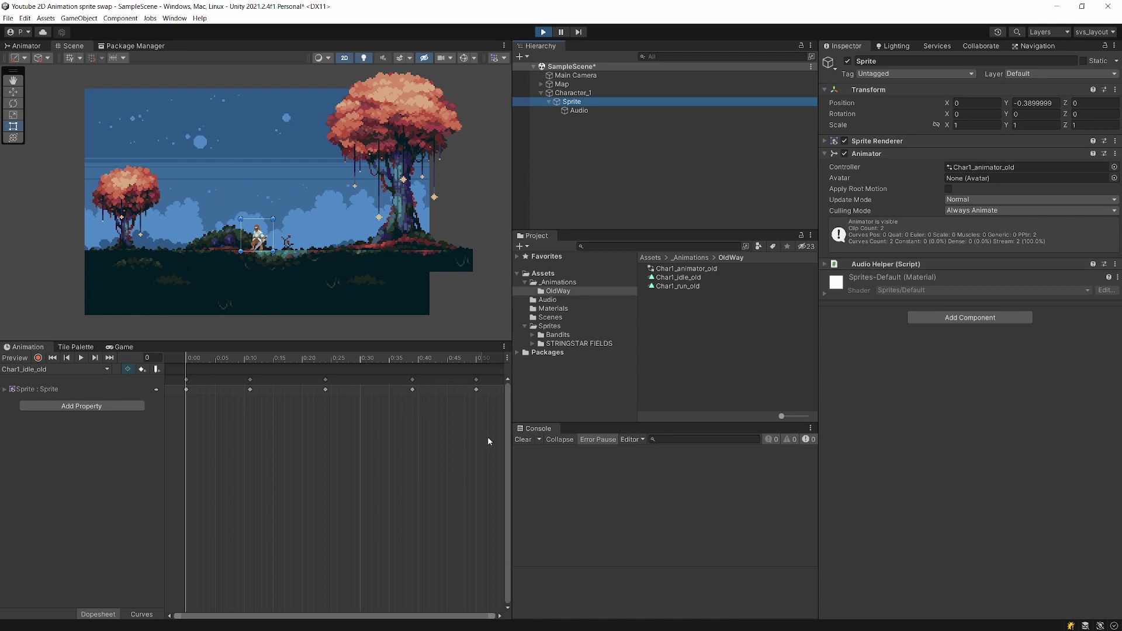
{"action": "left_click_drag", "start_coordinate": [489, 441], "coordinate": [166, 375]}
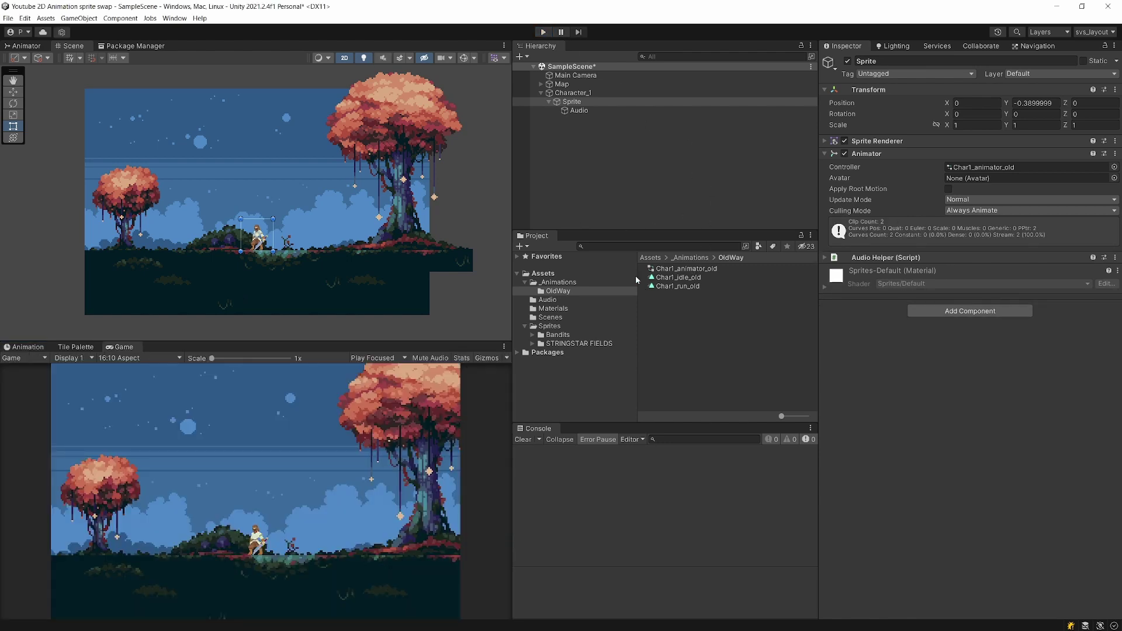
- Open the Animation window with Character_1's Sprite object selected
{"action": "left_click", "coordinate": [584, 102]}
{"action": "left_click", "coordinate": [26, 347]}
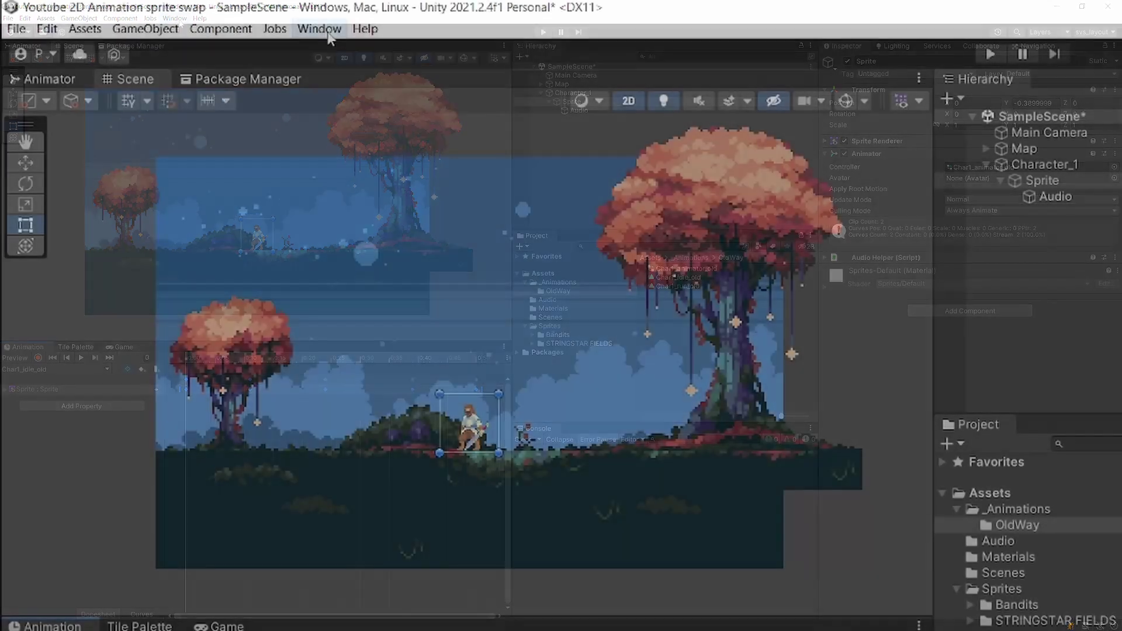
{"action": "left_click", "coordinate": [174, 18]}
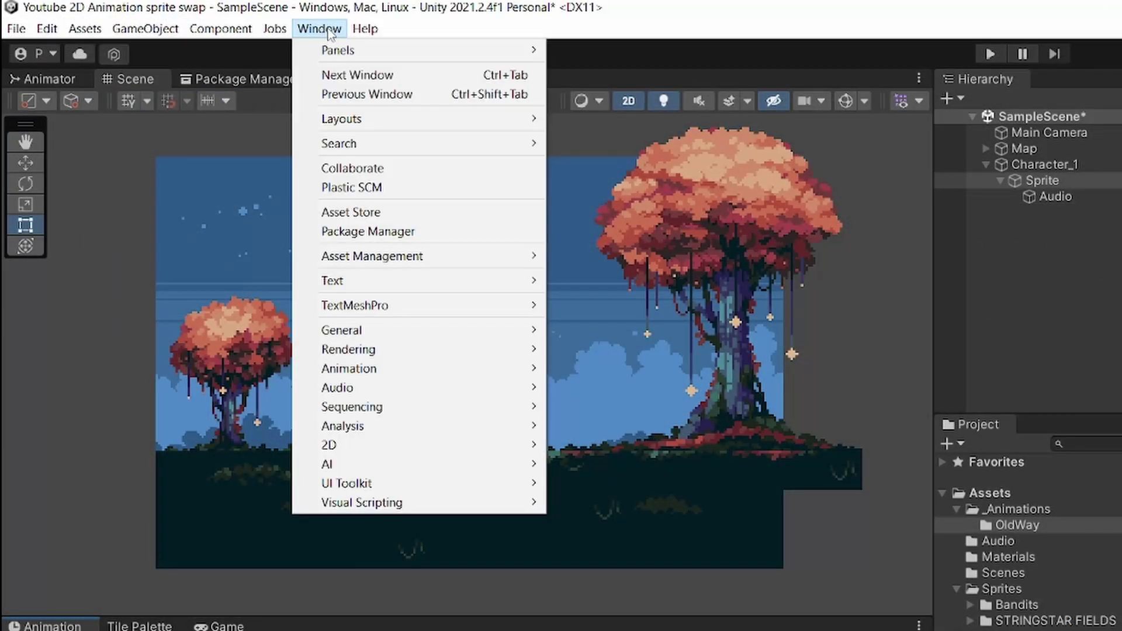
{"action": "mouse_move", "coordinate": [484, 368]}
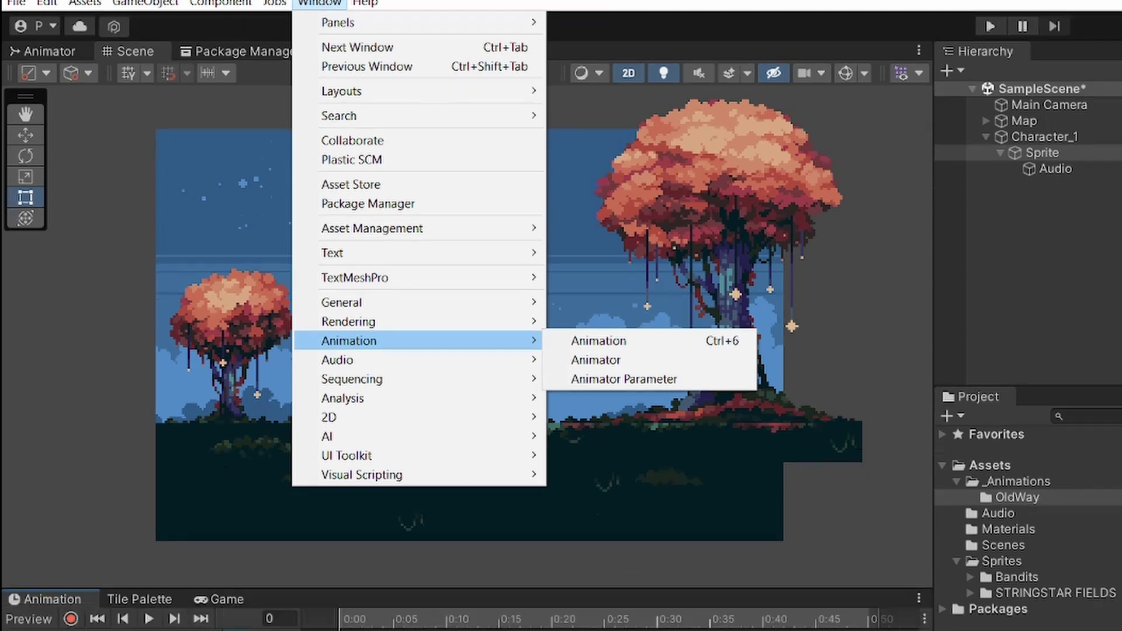
{"action": "left_click", "coordinate": [599, 341]}
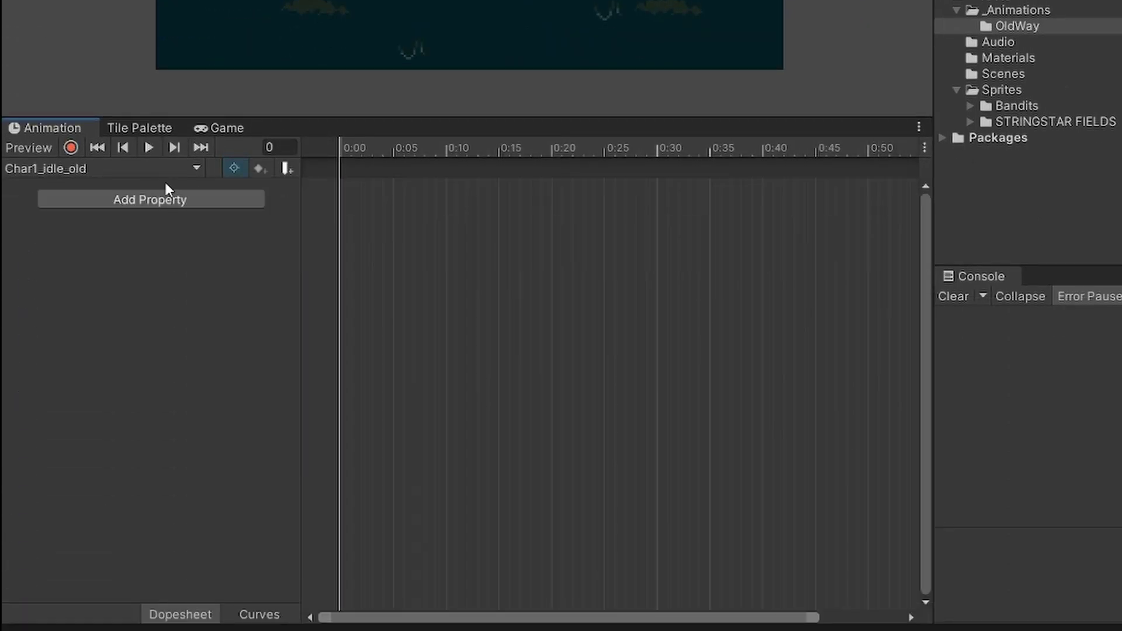
- Examine the Char1_run_old clip's animation event at 0:15, the Audio object's Audio Source and the Char1_idle_old clip
{"action": "left_click", "coordinate": [167, 169]}
{"action": "left_click", "coordinate": [127, 205]}
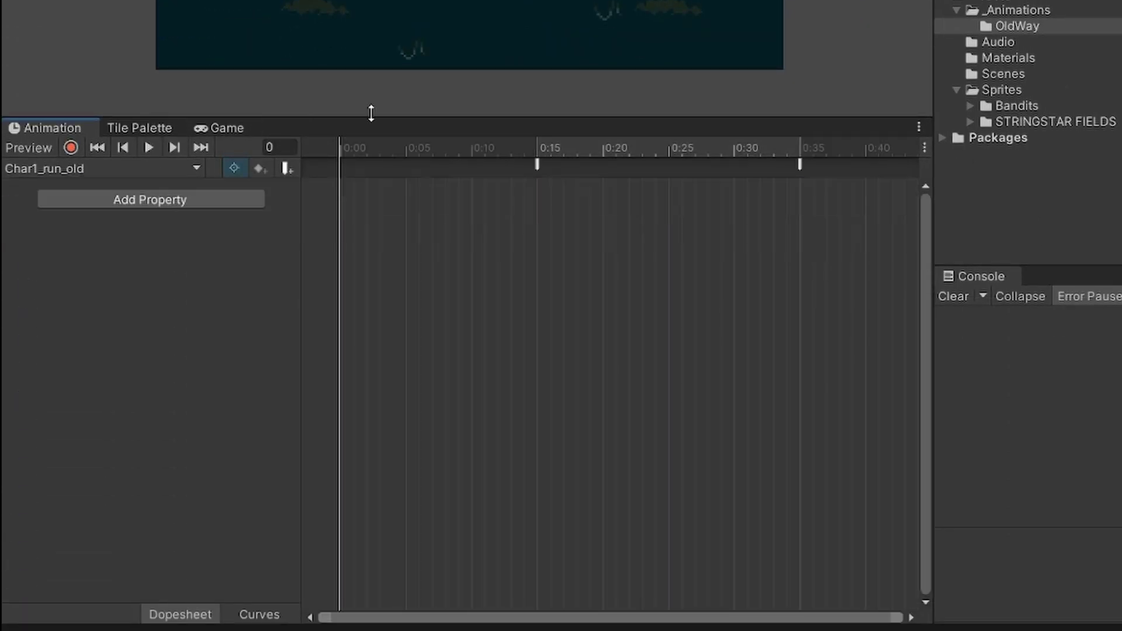
{"action": "left_click", "coordinate": [537, 164]}
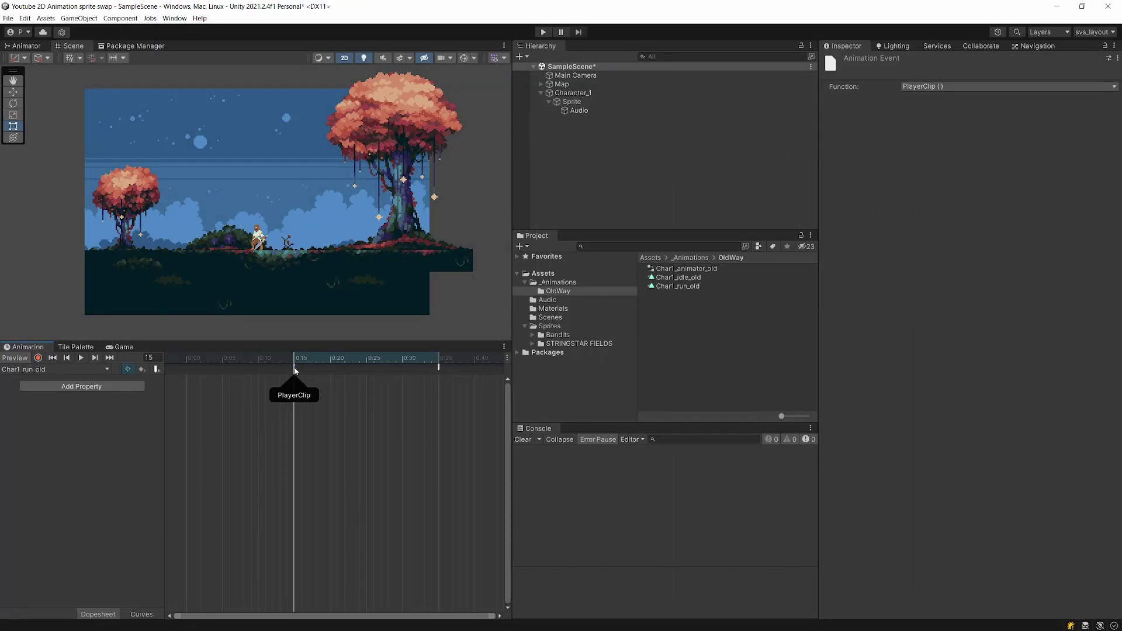
{"action": "left_click", "coordinate": [618, 110]}
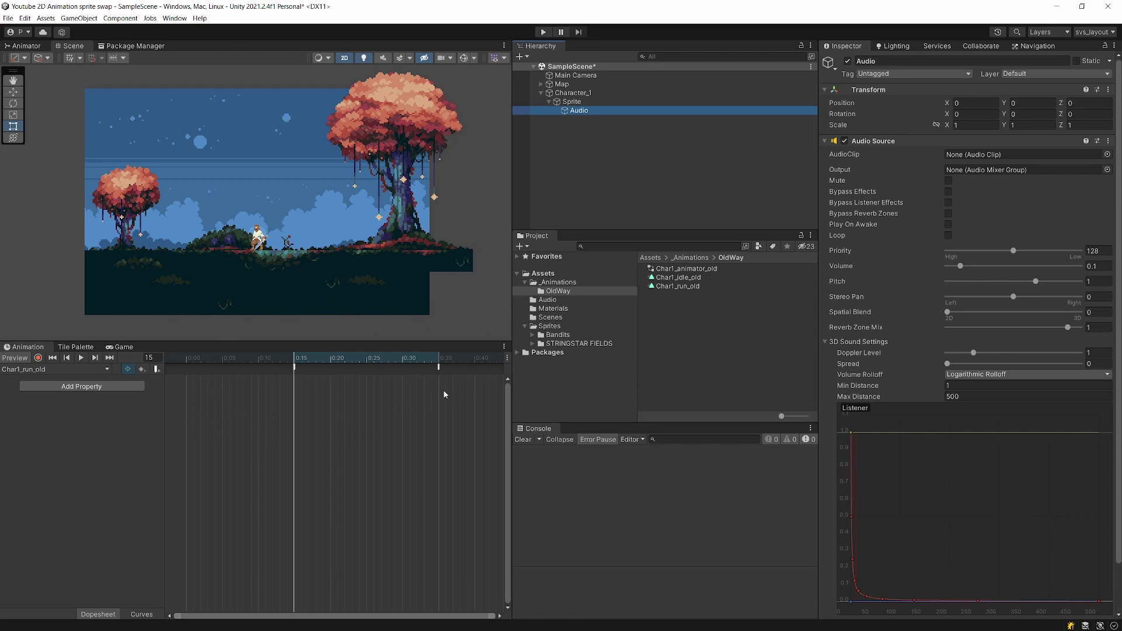
{"action": "left_click", "coordinate": [295, 369]}
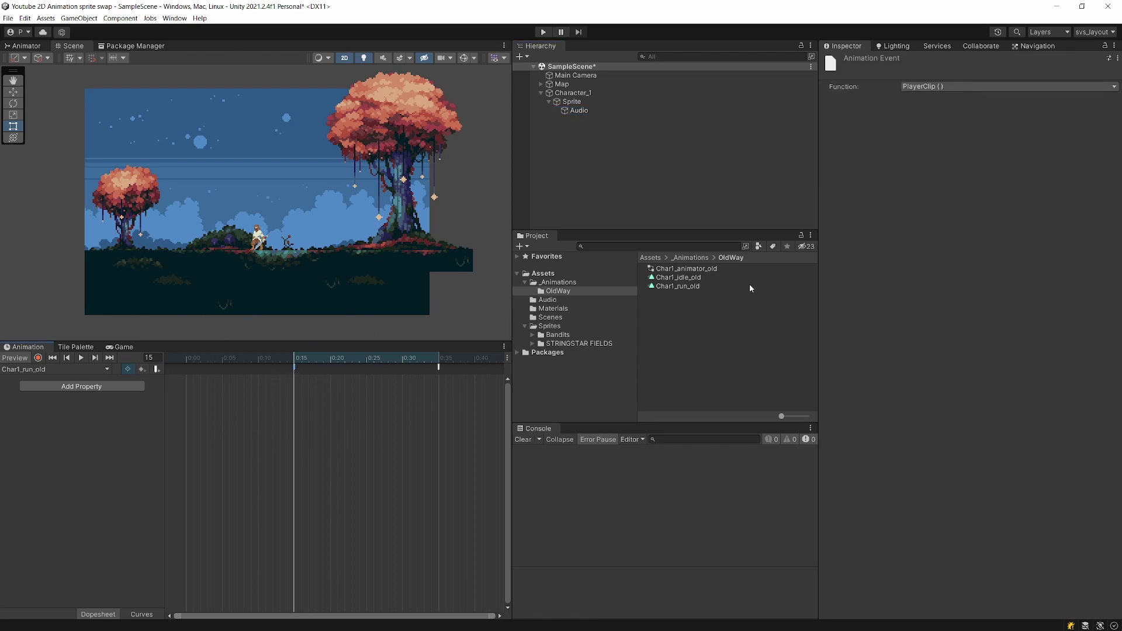
{"action": "left_click", "coordinate": [690, 279]}
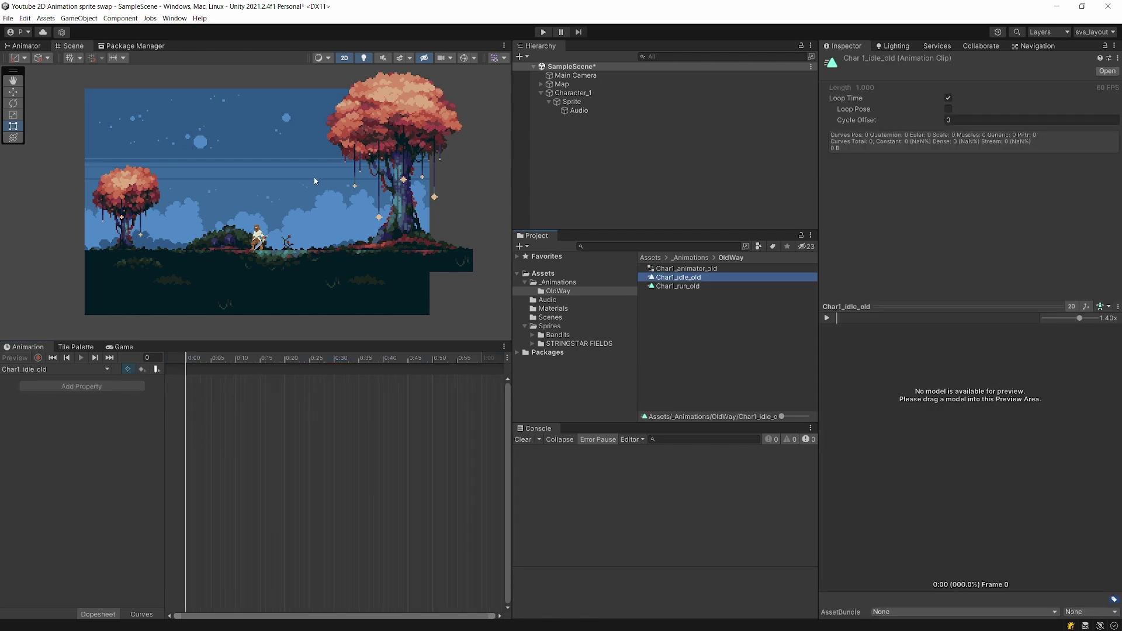
- Create a folder named SpriteLibrary inside the OldWay animations folder and open it
{"action": "left_click", "coordinate": [549, 274]}
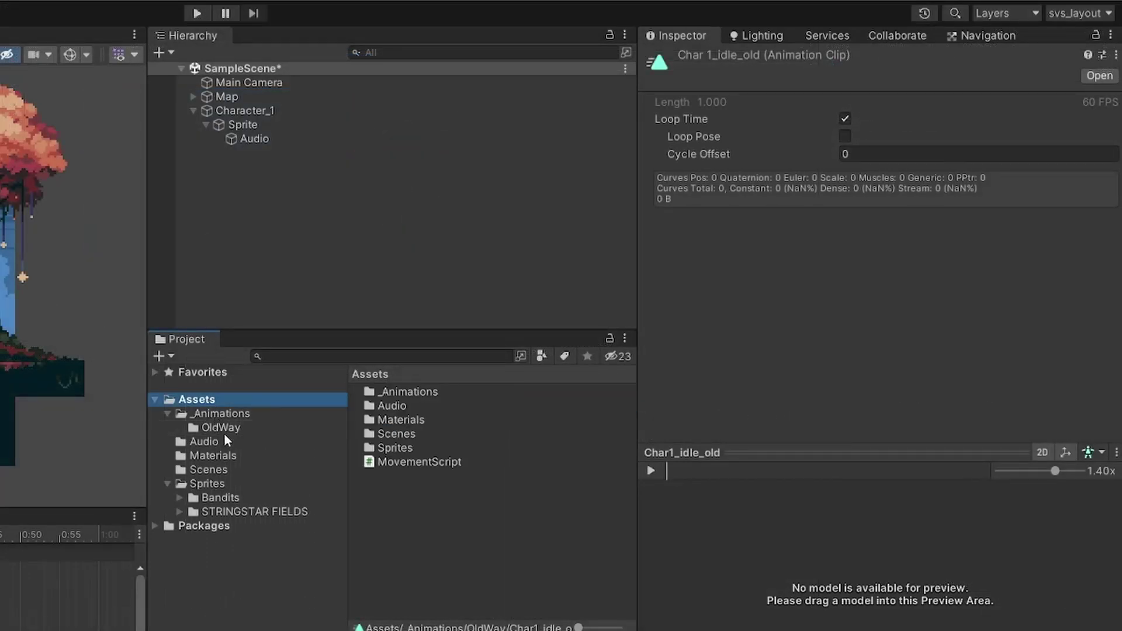
{"action": "left_click", "coordinate": [225, 428]}
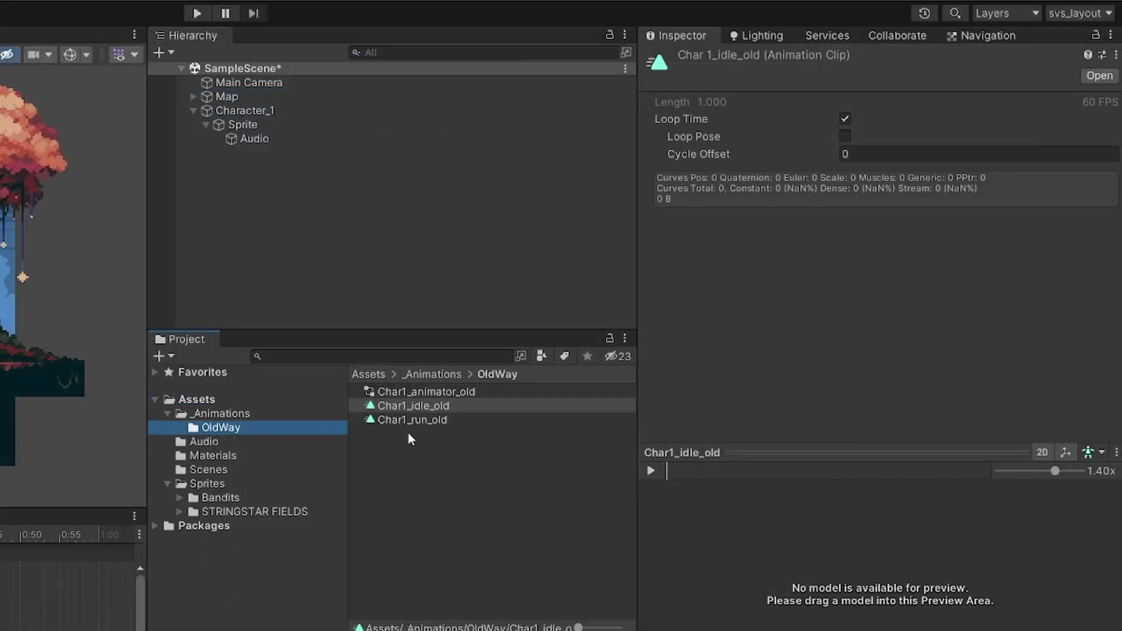
{"action": "right_click", "coordinate": [388, 458]}
{"action": "mouse_move", "coordinate": [439, 468]}
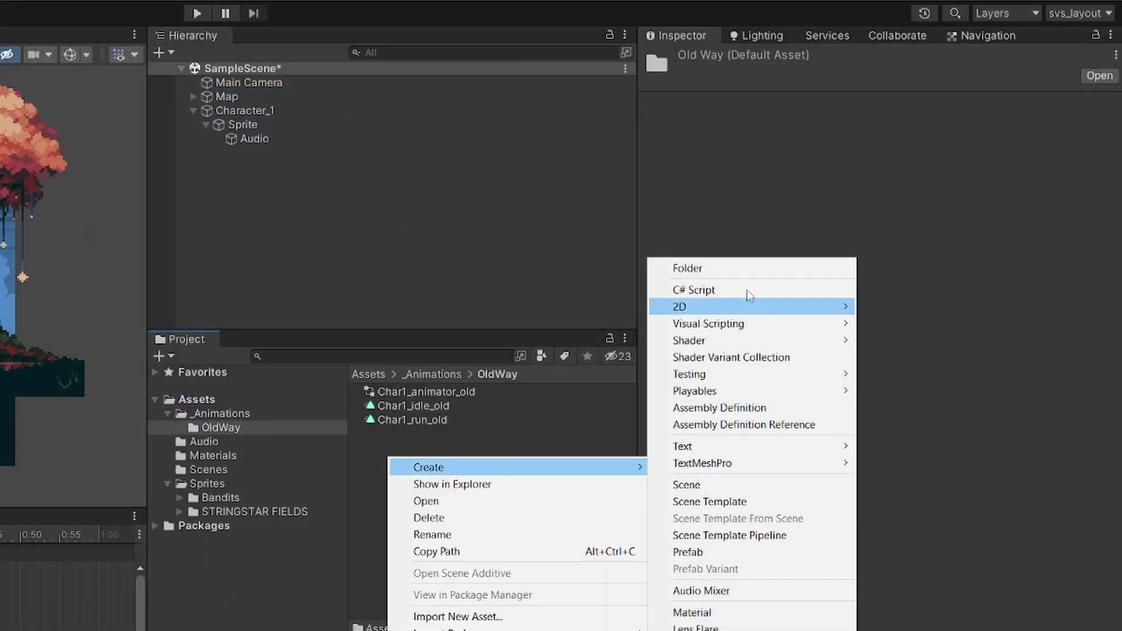
{"action": "left_click", "coordinate": [744, 269]}
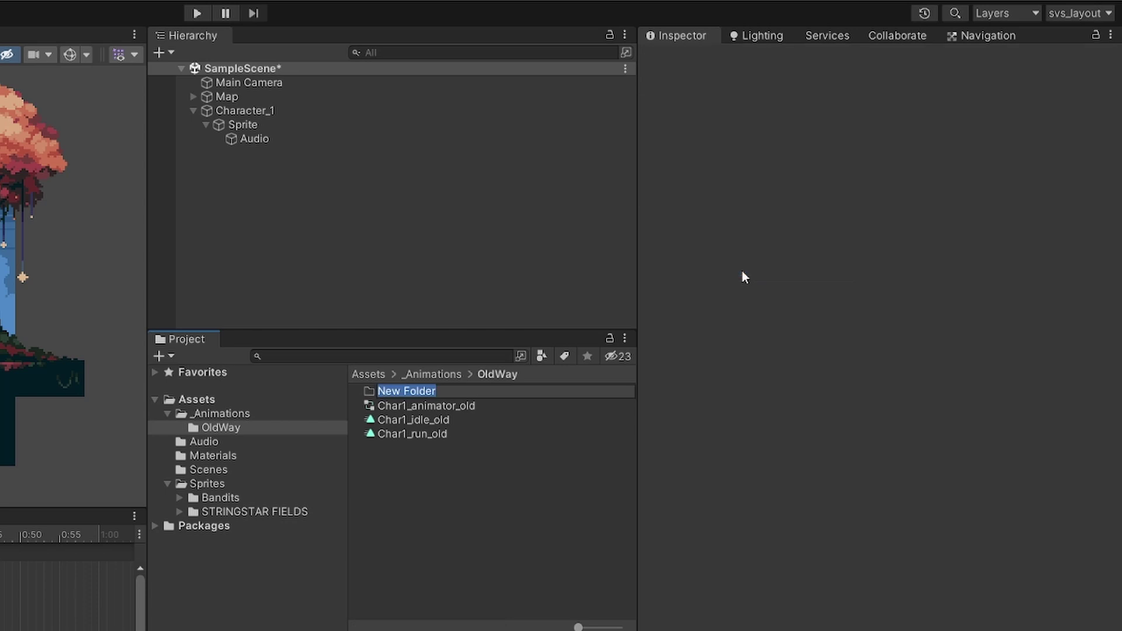
{"action": "type", "text": "SpriteLibrary"}
{"action": "key", "text": "Return"}
{"action": "key", "text": "Return"}
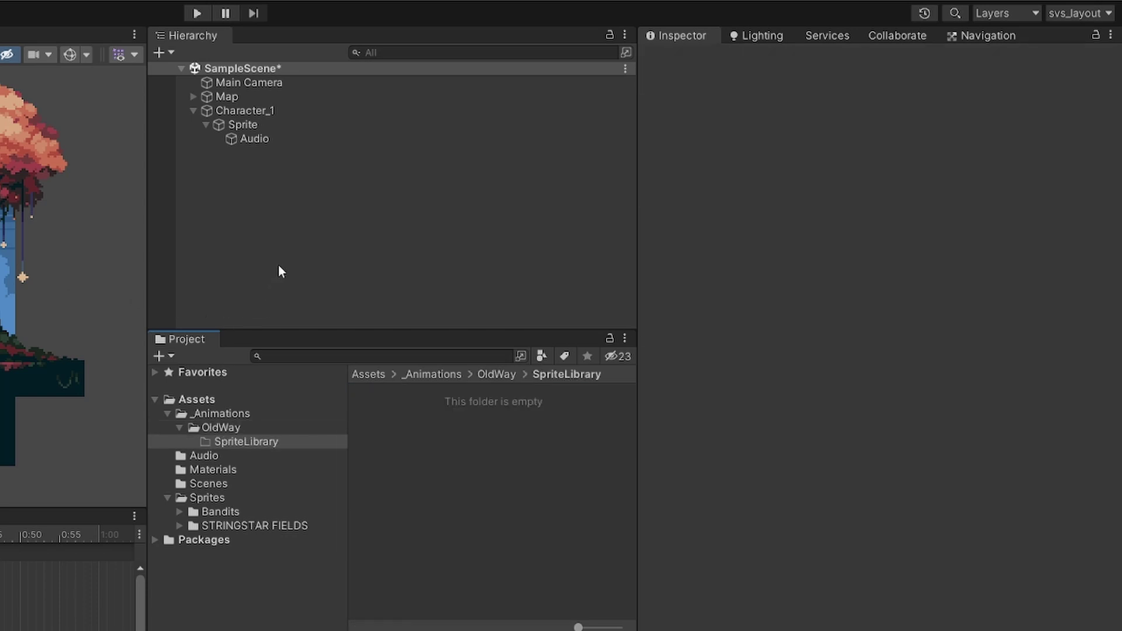
- Create a Sprite Library Asset named Character_1 in the SpriteLibrary folder
{"action": "right_click", "coordinate": [392, 426]}
{"action": "mouse_move", "coordinate": [409, 440]}
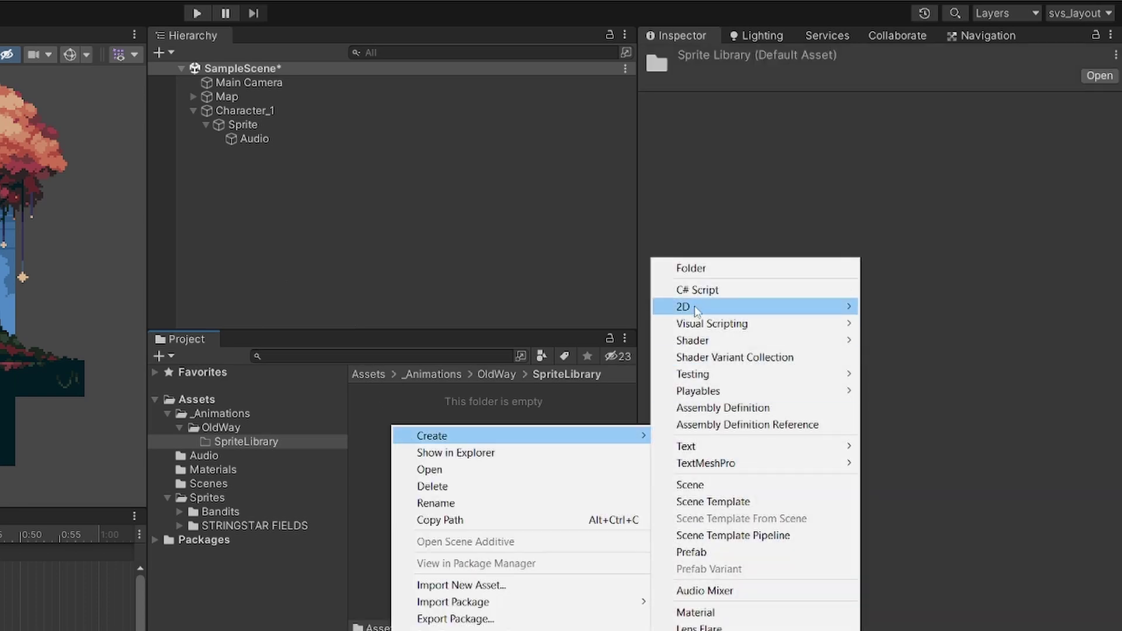
{"action": "mouse_move", "coordinate": [702, 307]}
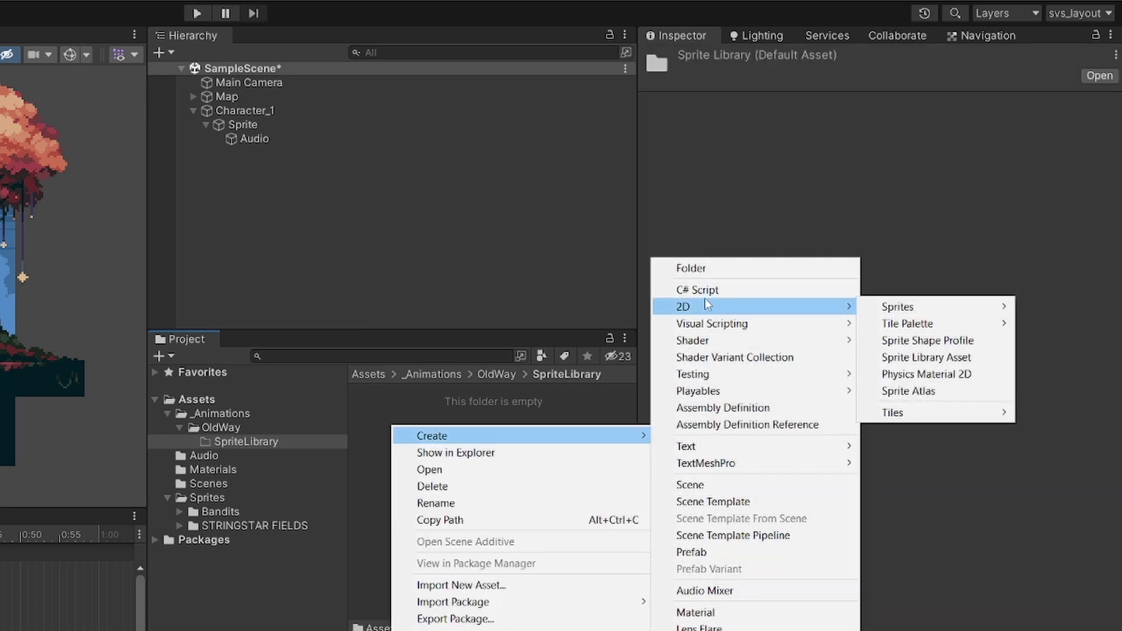
{"action": "left_click", "coordinate": [927, 358]}
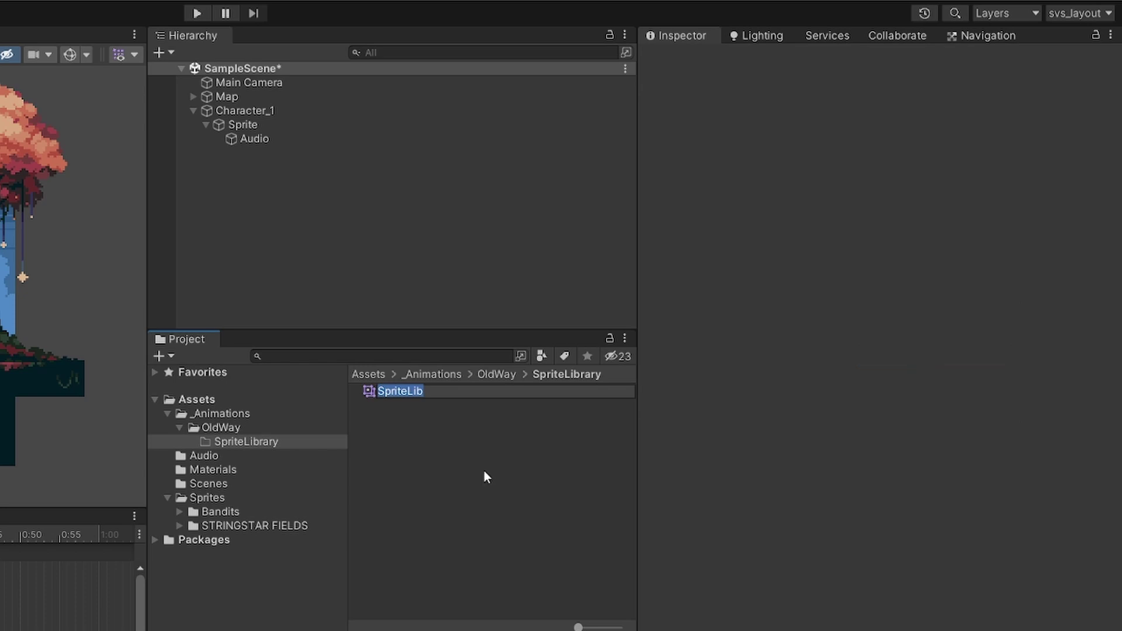
{"action": "type", "text": "Character_1"}
{"action": "key", "text": "Return"}
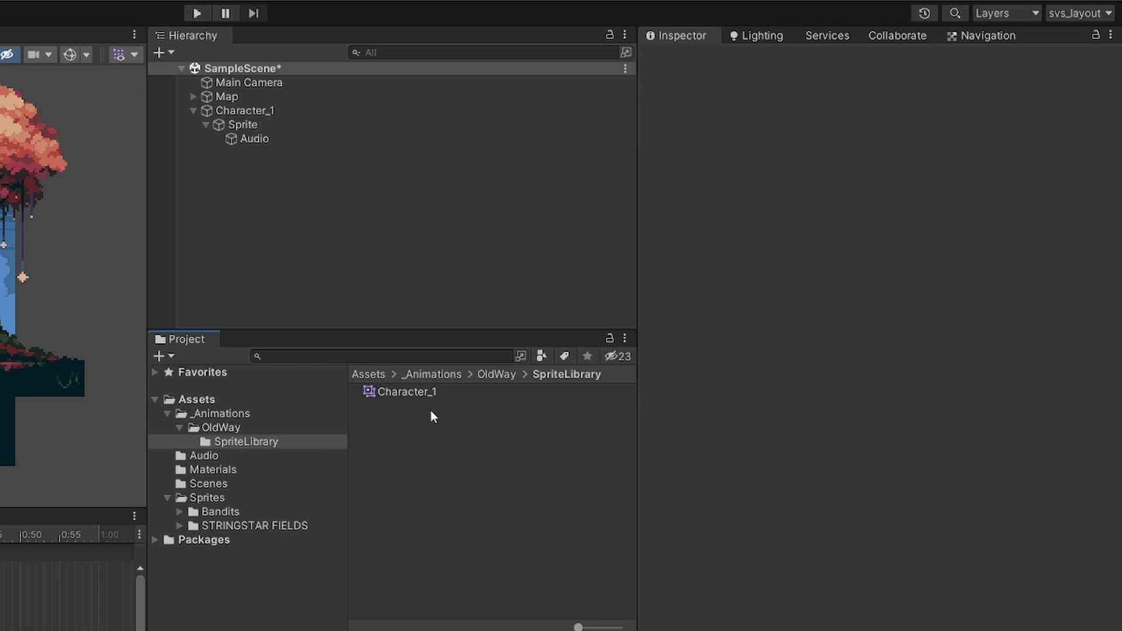
- Examine how the HeavyBandit sprite sheet in the Bandits folder is sliced, using the Sprite Editor
{"action": "left_click", "coordinate": [274, 524]}
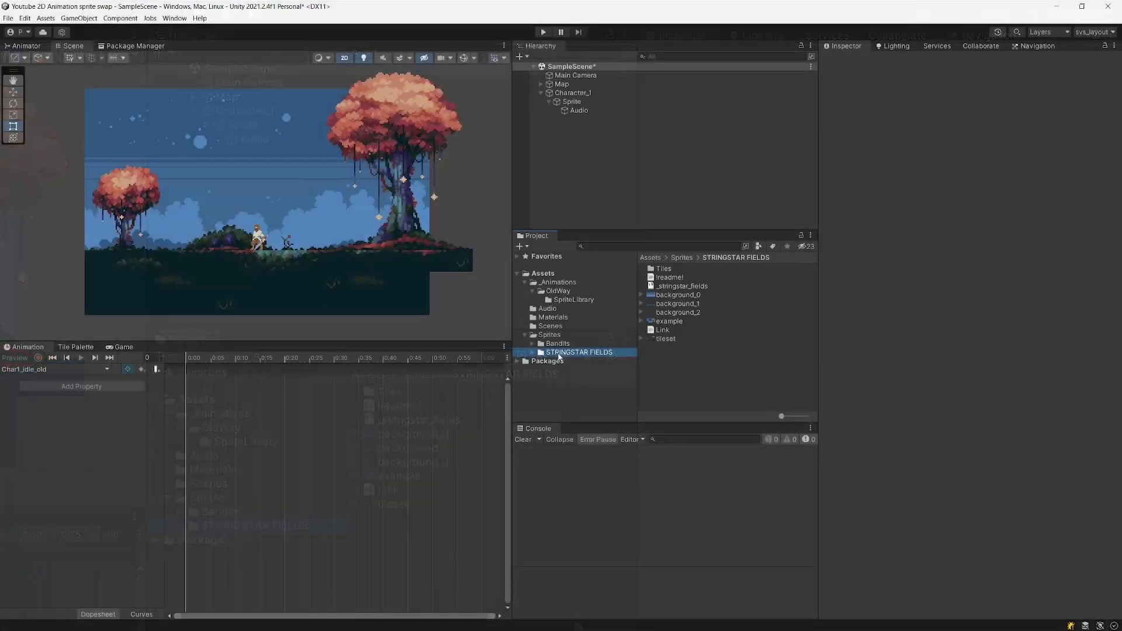
{"action": "left_click", "coordinate": [345, 509]}
{"action": "left_click", "coordinate": [677, 277]}
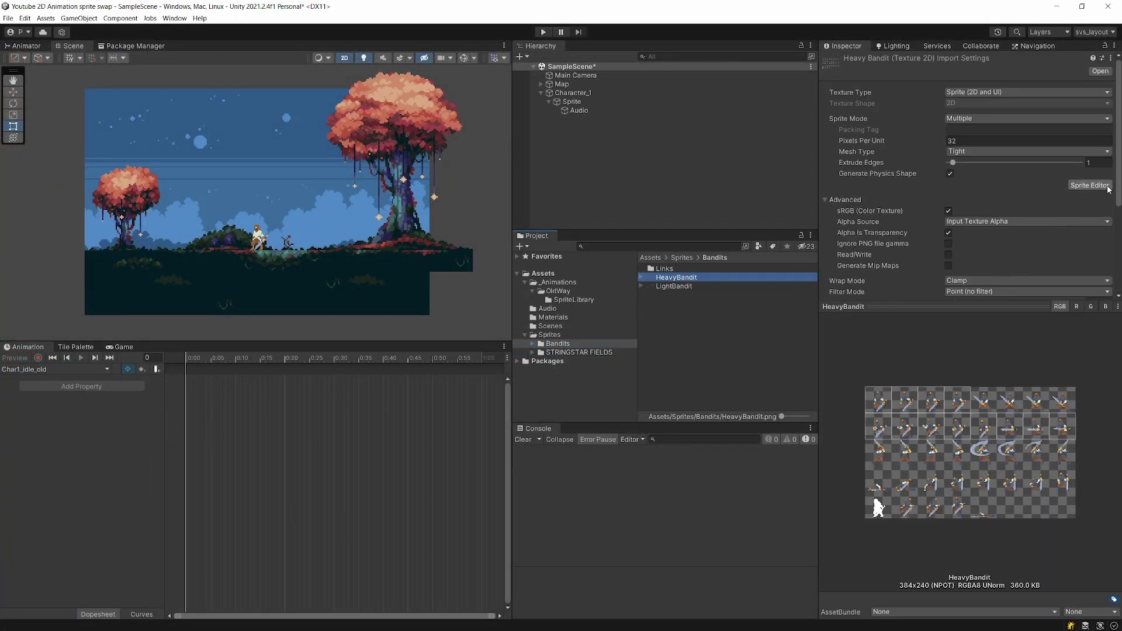
{"action": "left_click", "coordinate": [1091, 186]}
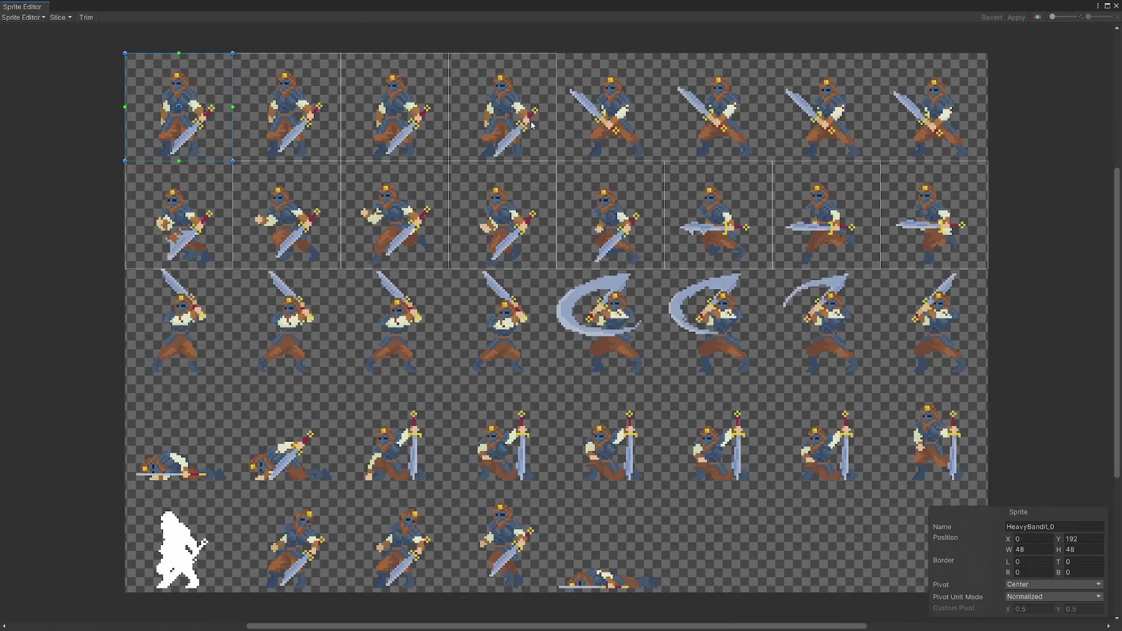
{"action": "left_click", "coordinate": [1116, 6]}
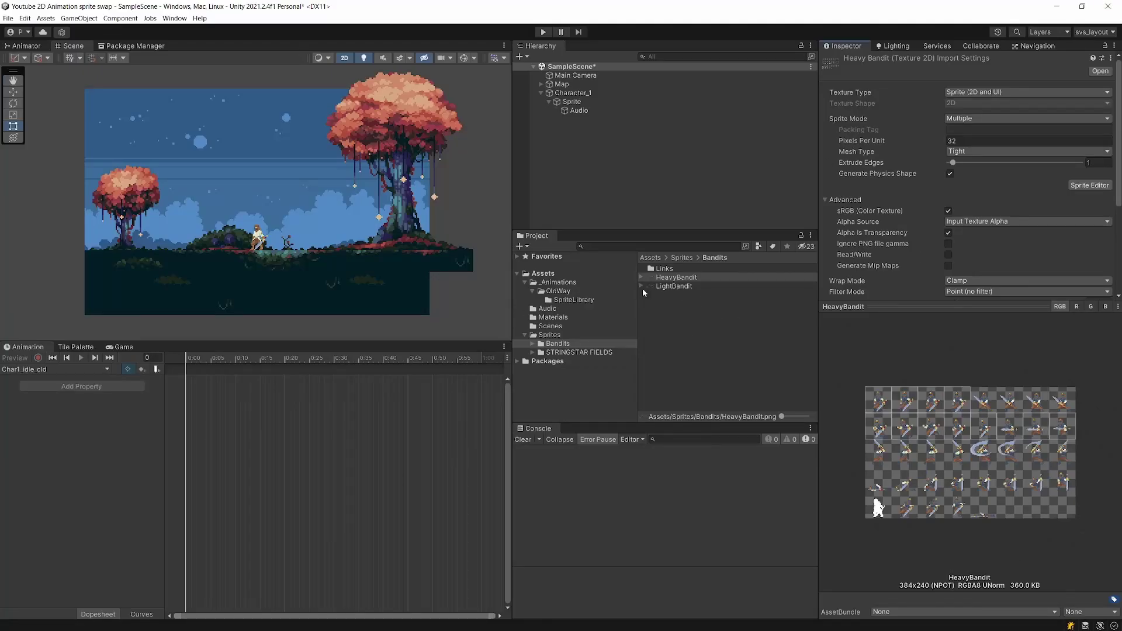
- Add two categories named Idle and Walk to the Character_1 sprite library and apply the changes
{"action": "left_click", "coordinate": [559, 299]}
{"action": "left_click", "coordinate": [684, 269]}
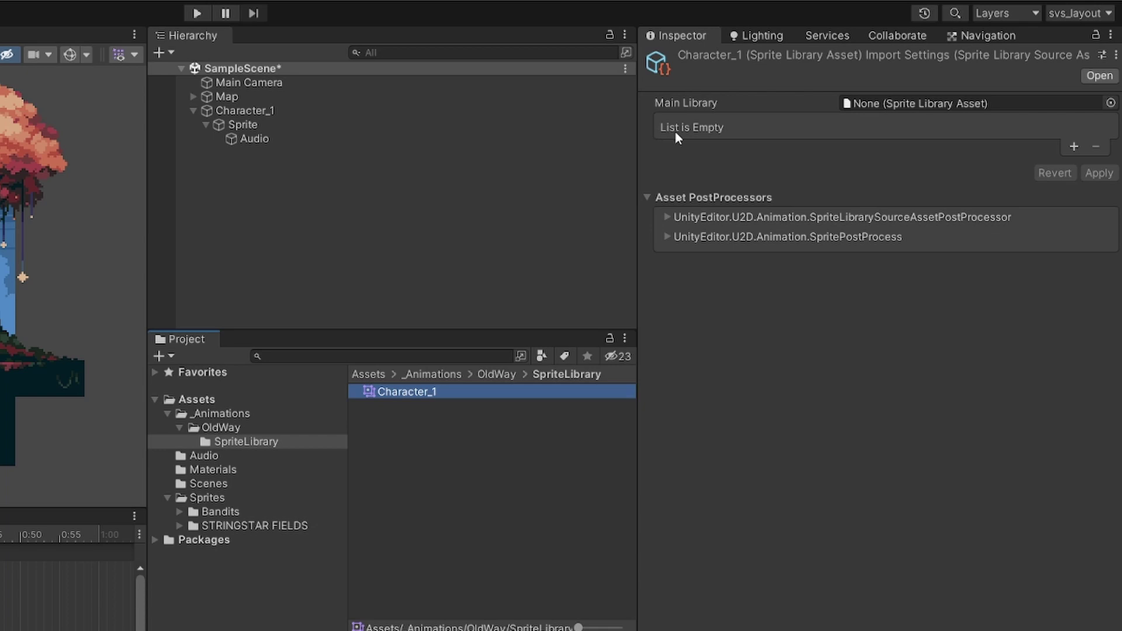
{"action": "left_click", "coordinate": [1075, 146]}
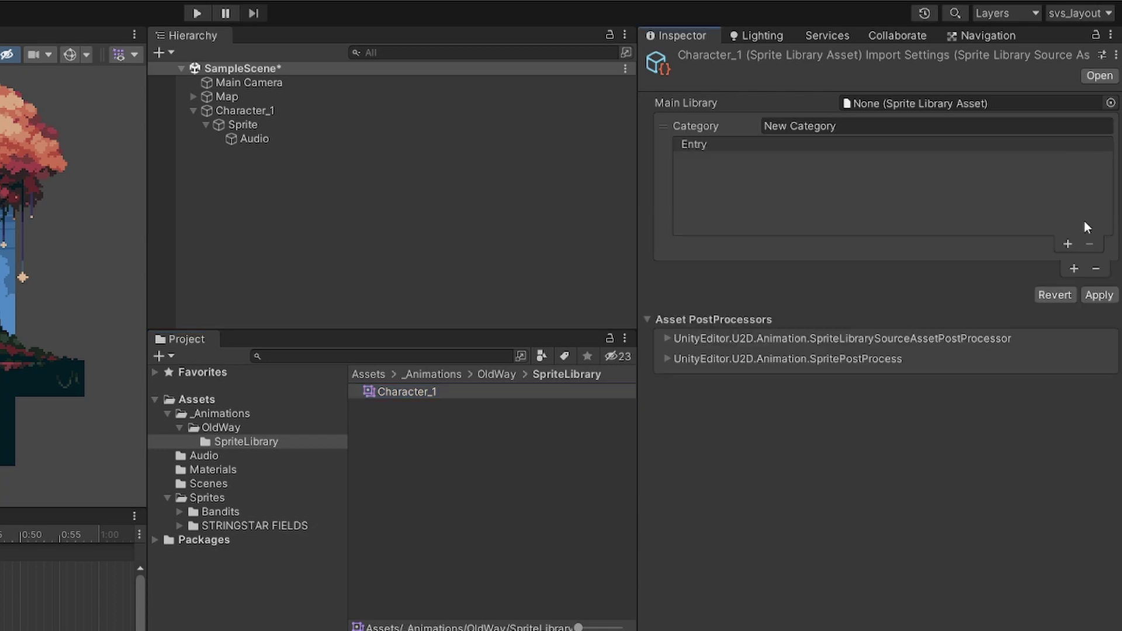
{"action": "left_click", "coordinate": [1075, 269]}
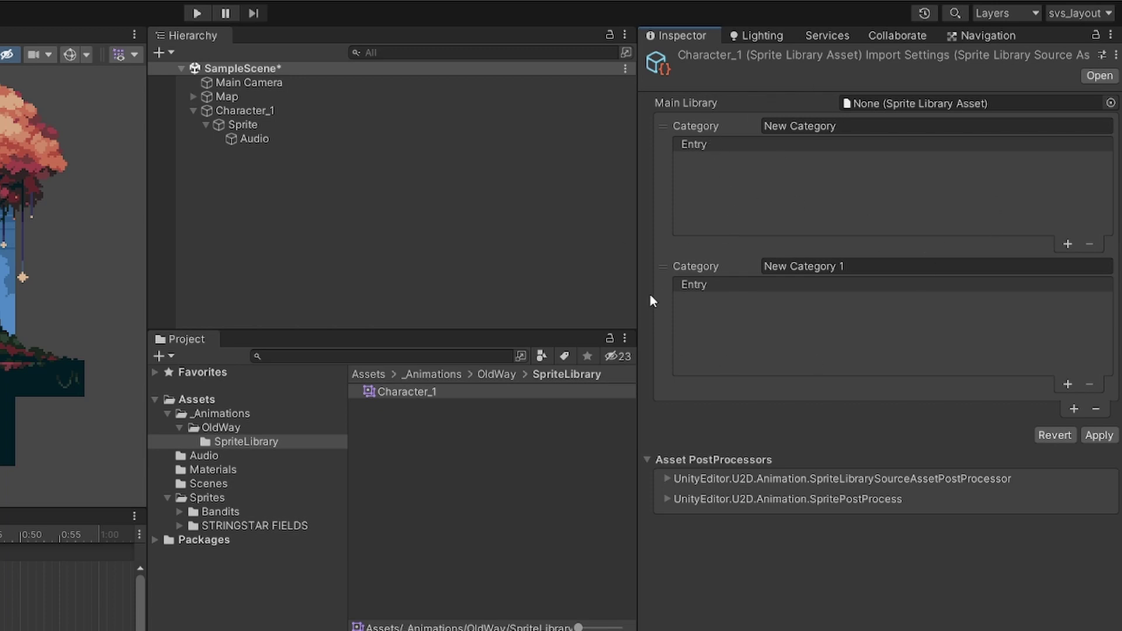
{"action": "left_click", "coordinate": [798, 130]}
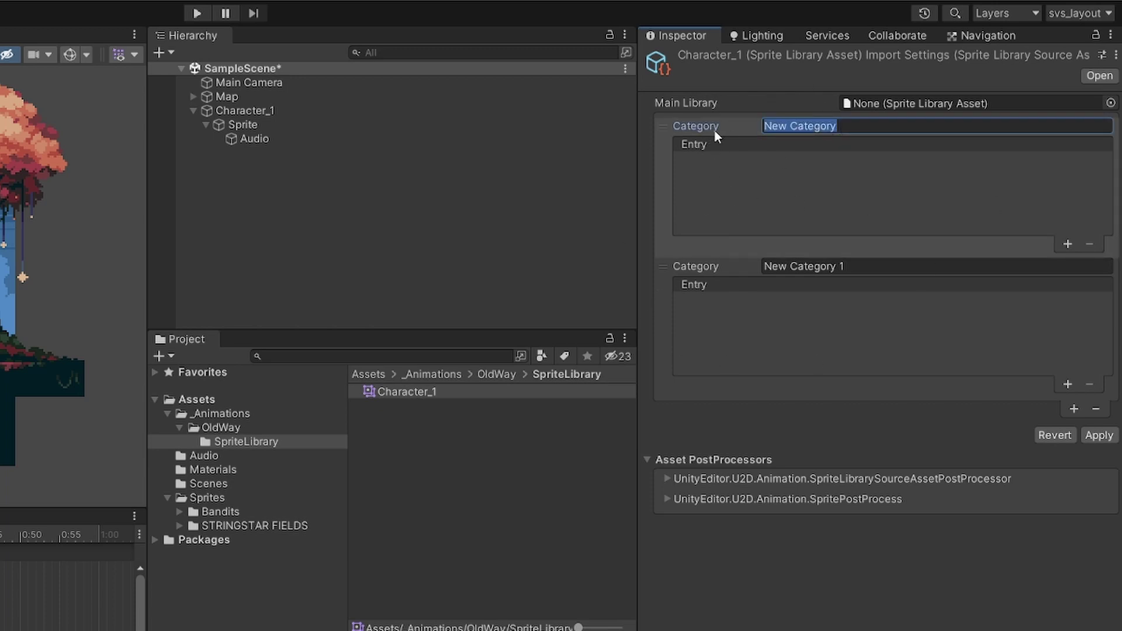
{"action": "type", "text": "Idle"}
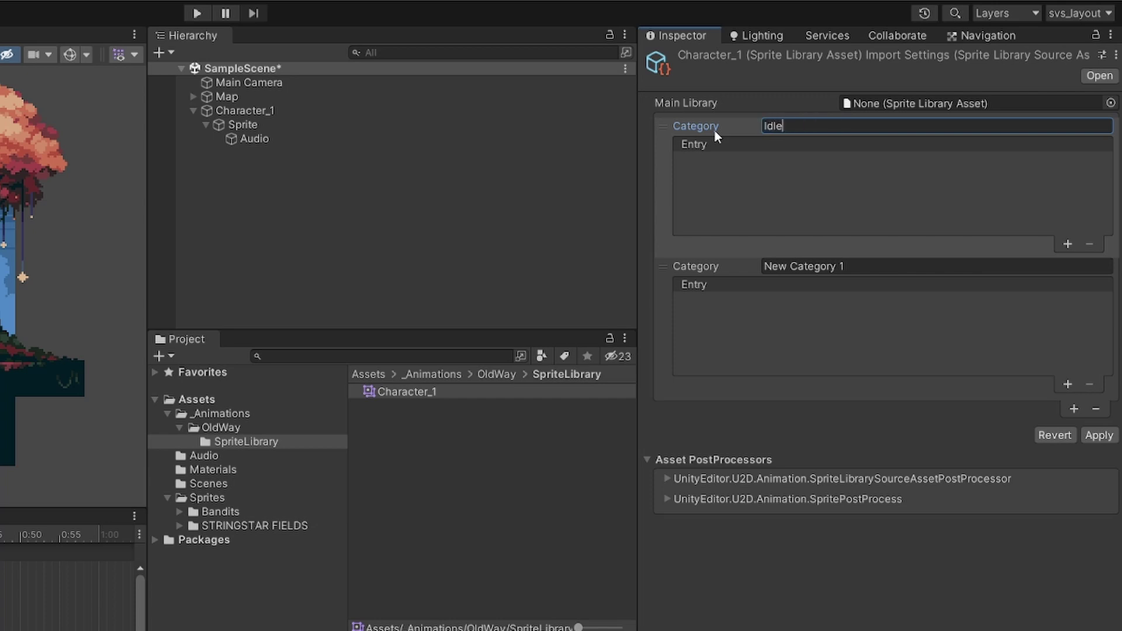
{"action": "left_click", "coordinate": [863, 266]}
{"action": "type", "text": "Walk"}
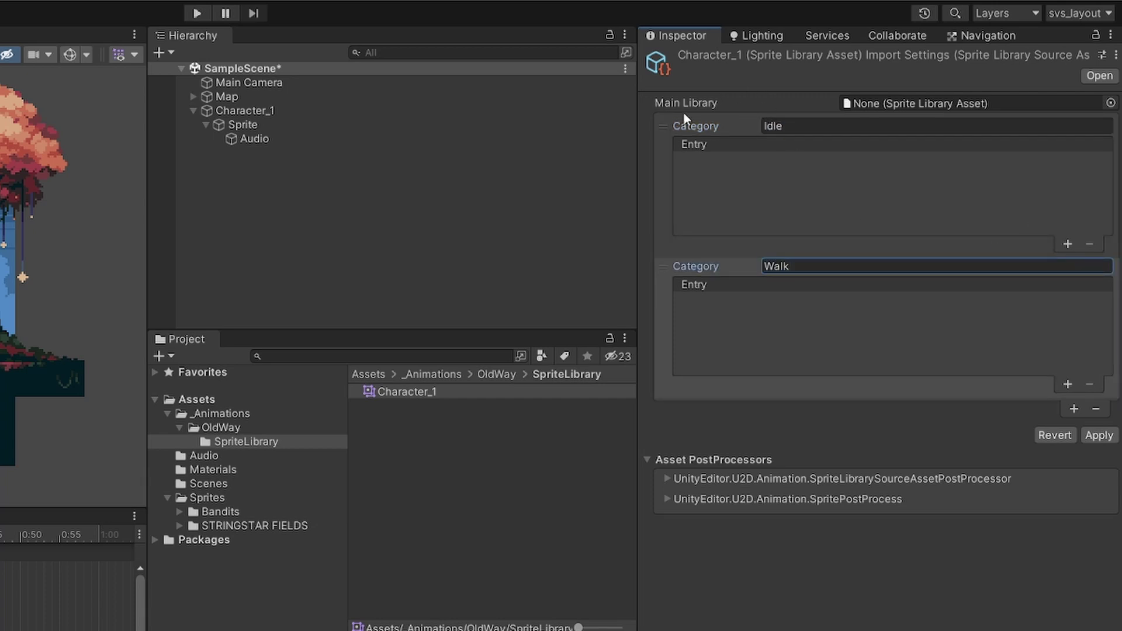
{"action": "left_click", "coordinate": [1096, 437]}
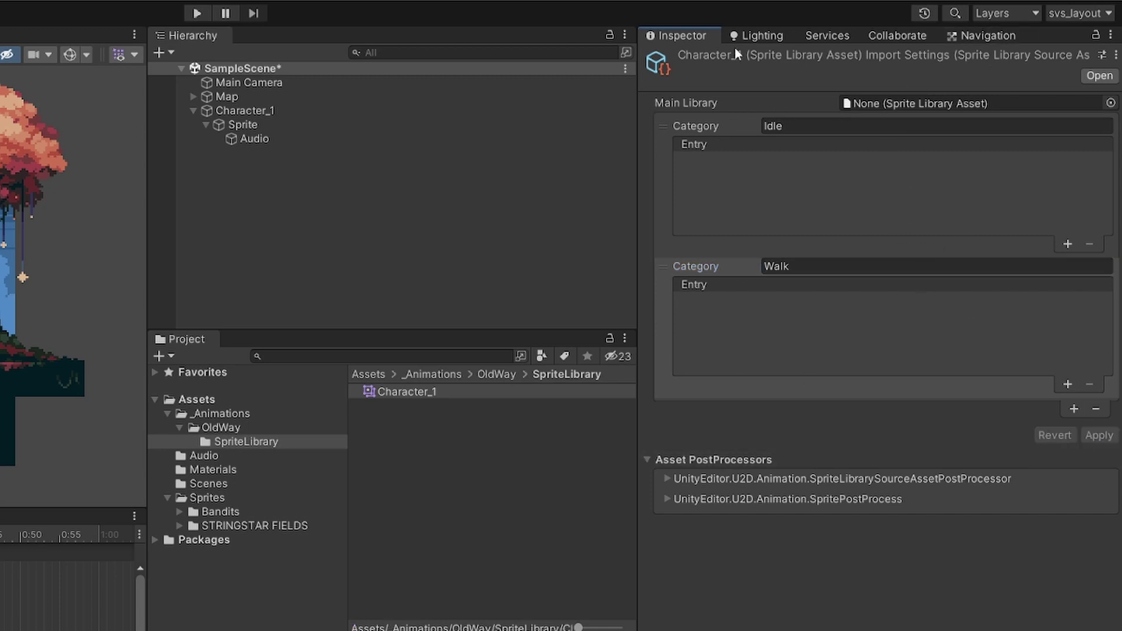
- Lock the Inspector on the Character_1 library and add sprites LightBandit_0 to LightBandit_3 to its Idle category
{"action": "left_click", "coordinate": [1095, 35]}
{"action": "left_click", "coordinate": [221, 512]}
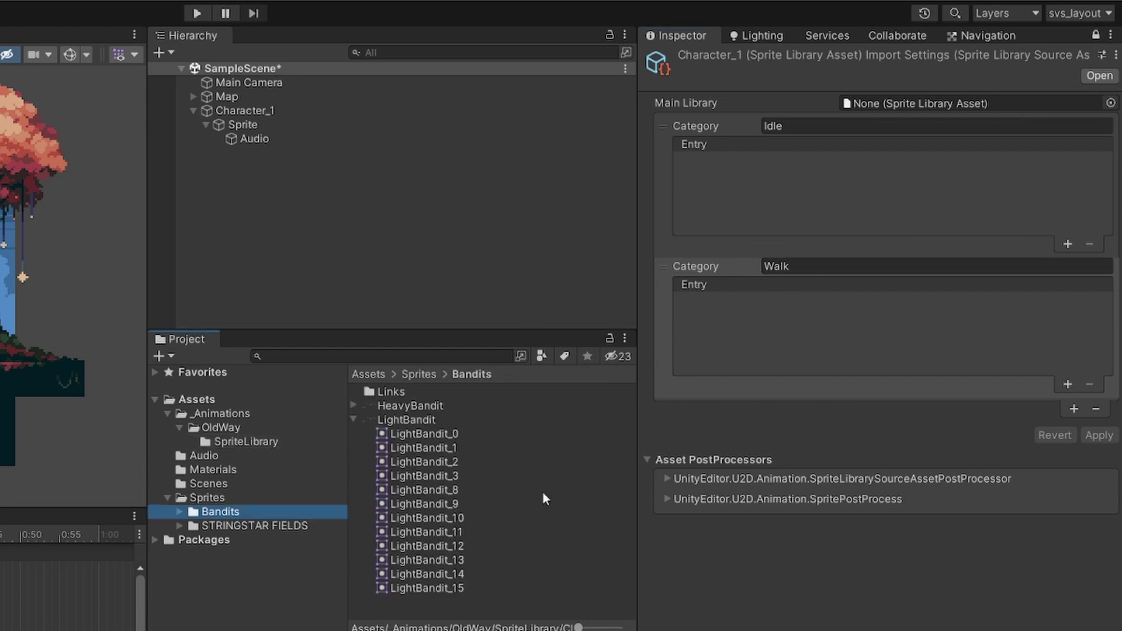
{"action": "left_click", "coordinate": [421, 426]}
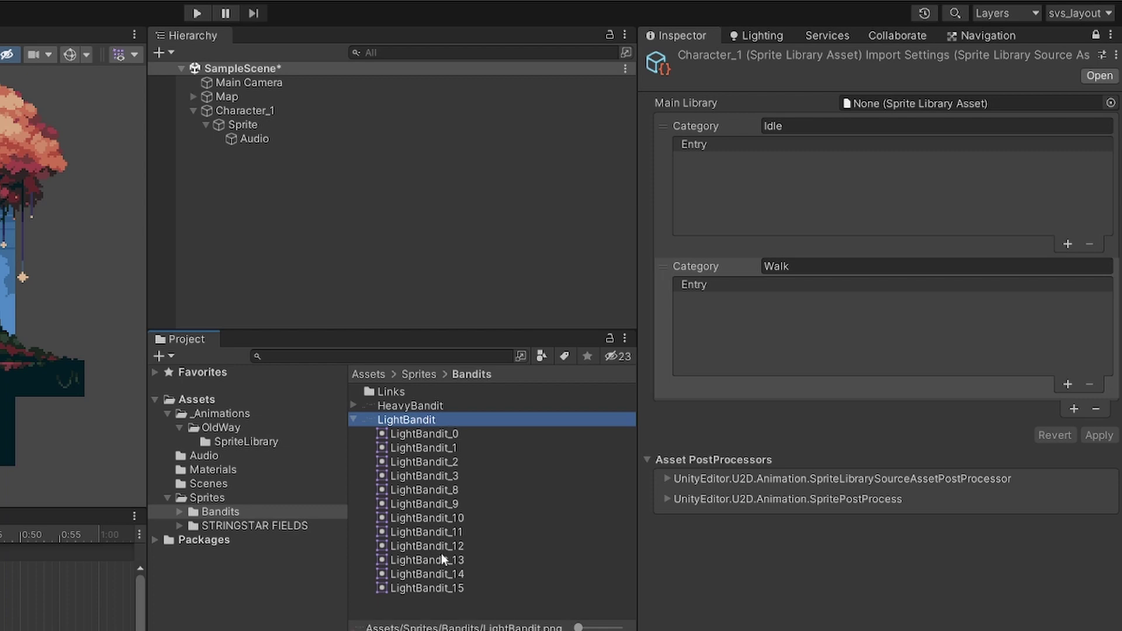
{"action": "scroll", "coordinate": [440, 553], "scroll_direction": "up", "scroll_amount": 3, "text": "ctrl"}
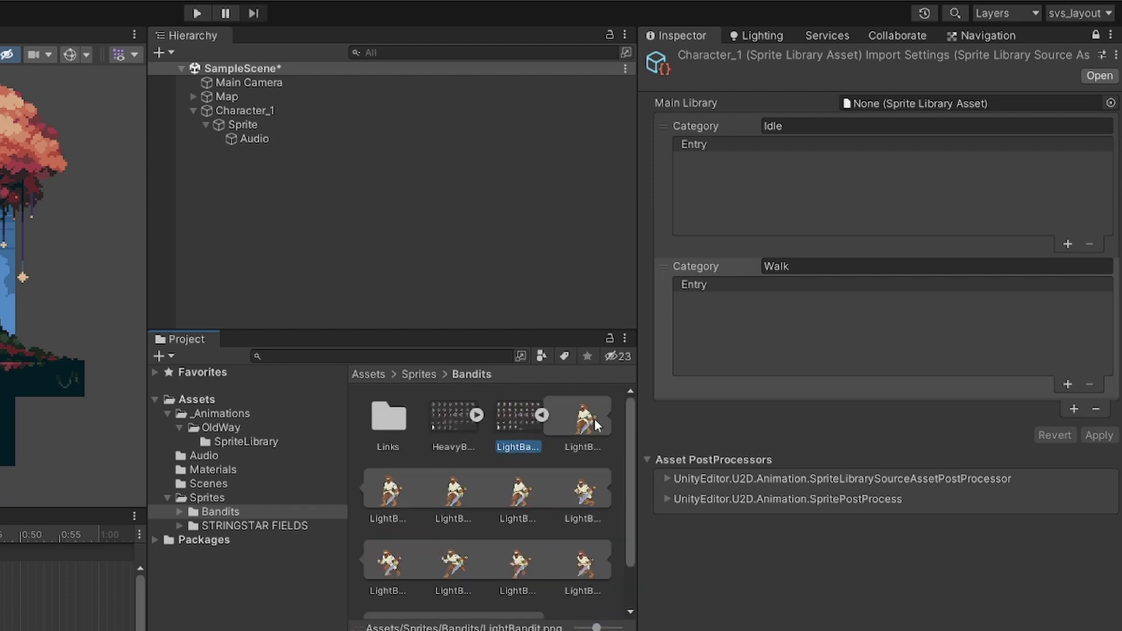
{"action": "left_click", "coordinate": [595, 419]}
{"action": "left_click", "coordinate": [454, 494], "text": "shift"}
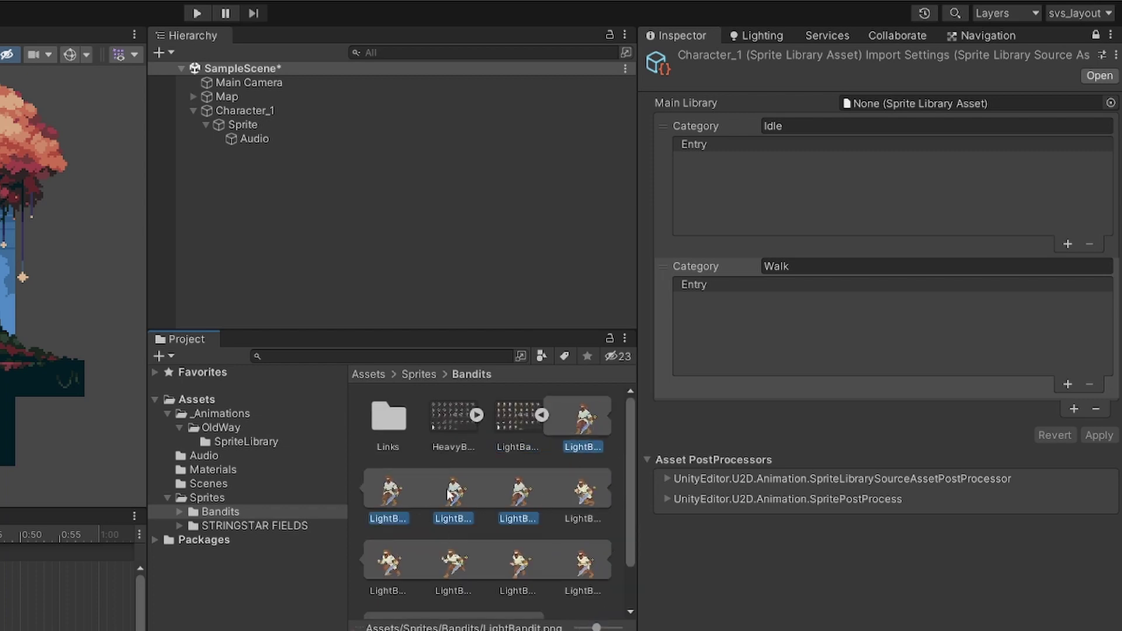
{"action": "left_click", "coordinate": [544, 495], "text": "shift"}
{"action": "left_click_drag", "start_coordinate": [525, 507], "coordinate": [724, 190]}
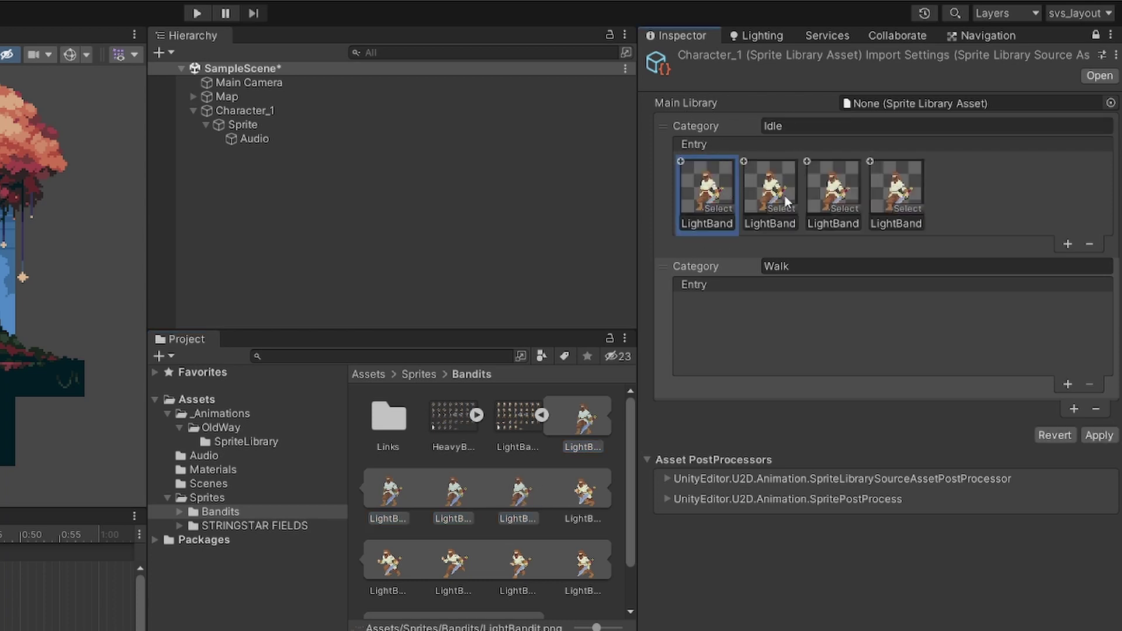
- Add sprites LightBandit_8 to LightBandit_15 to the Walk category and apply the changes
{"action": "left_click", "coordinate": [598, 493]}
{"action": "scroll", "coordinate": [597, 497], "scroll_direction": "down", "scroll_amount": 2}
{"action": "left_click", "coordinate": [527, 575], "text": "shift"}
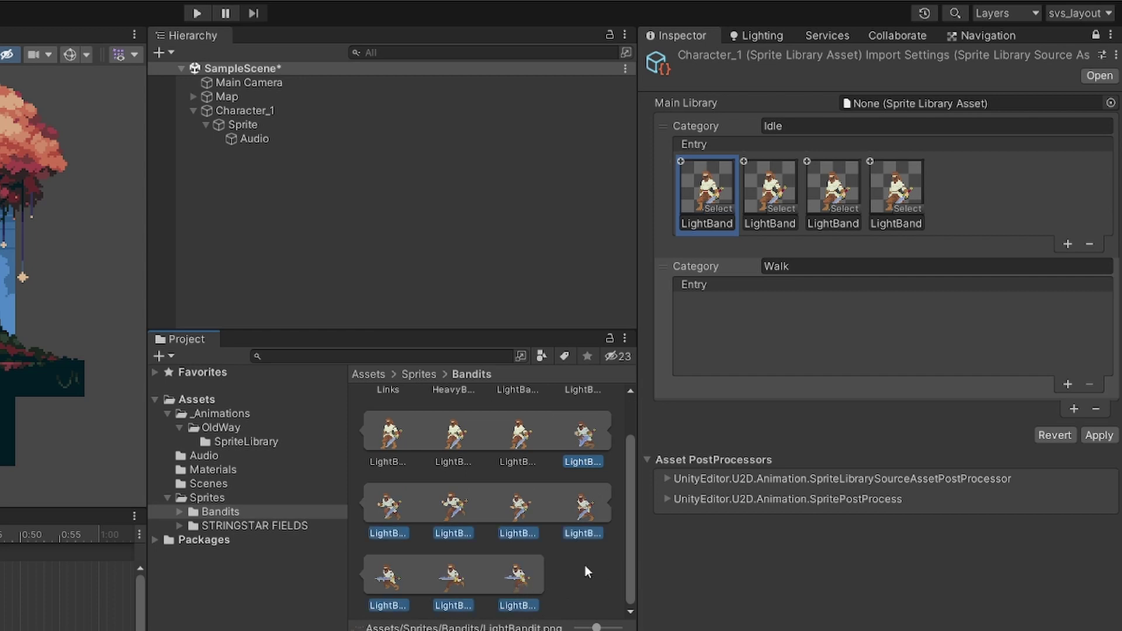
{"action": "left_click_drag", "start_coordinate": [580, 445], "coordinate": [702, 351]}
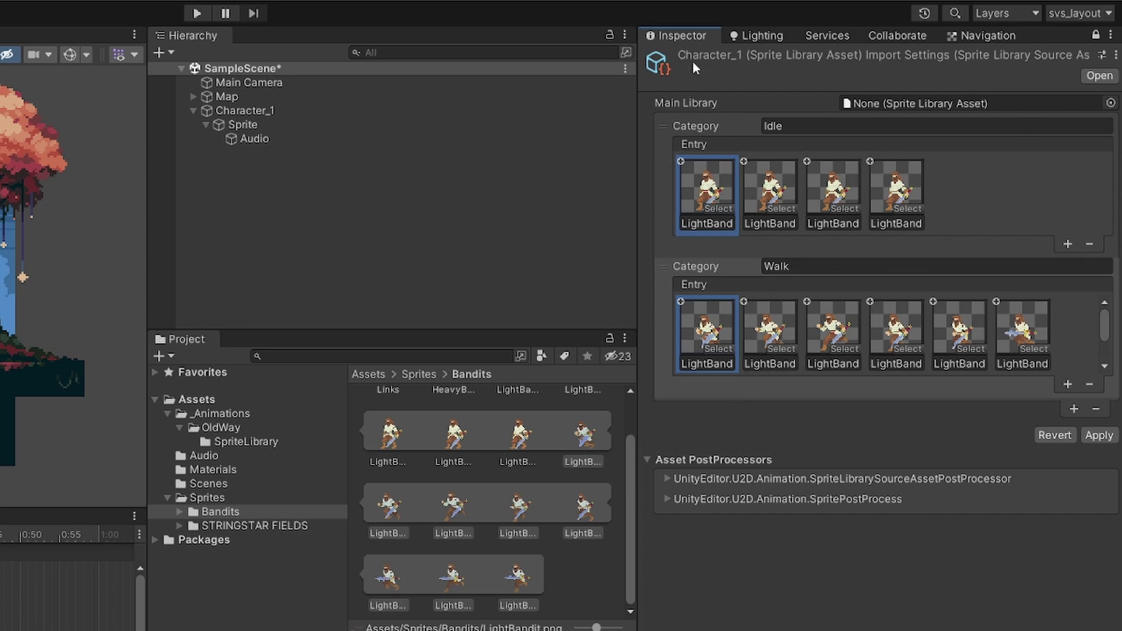
{"action": "left_click", "coordinate": [1100, 436]}
- Unlock the Inspector, reselect the Character_1 library asset and show the project assets as a compact list
{"action": "left_click", "coordinate": [1091, 35]}
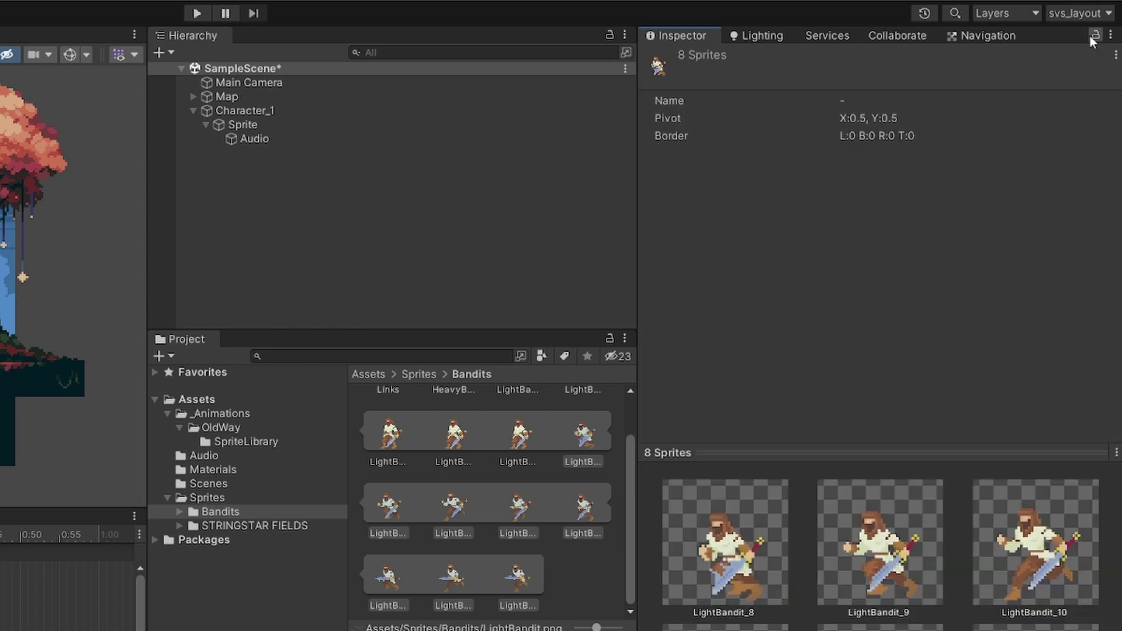
{"action": "left_click", "coordinate": [279, 443]}
{"action": "left_click", "coordinate": [383, 416]}
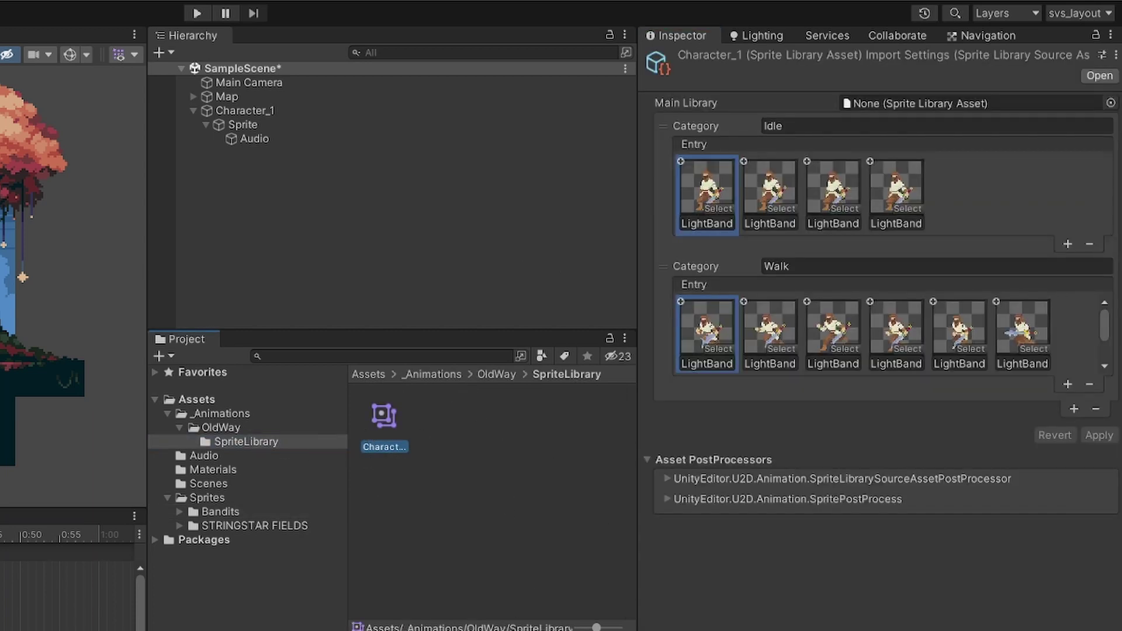
{"action": "left_click_drag", "start_coordinate": [597, 627], "coordinate": [576, 627]}
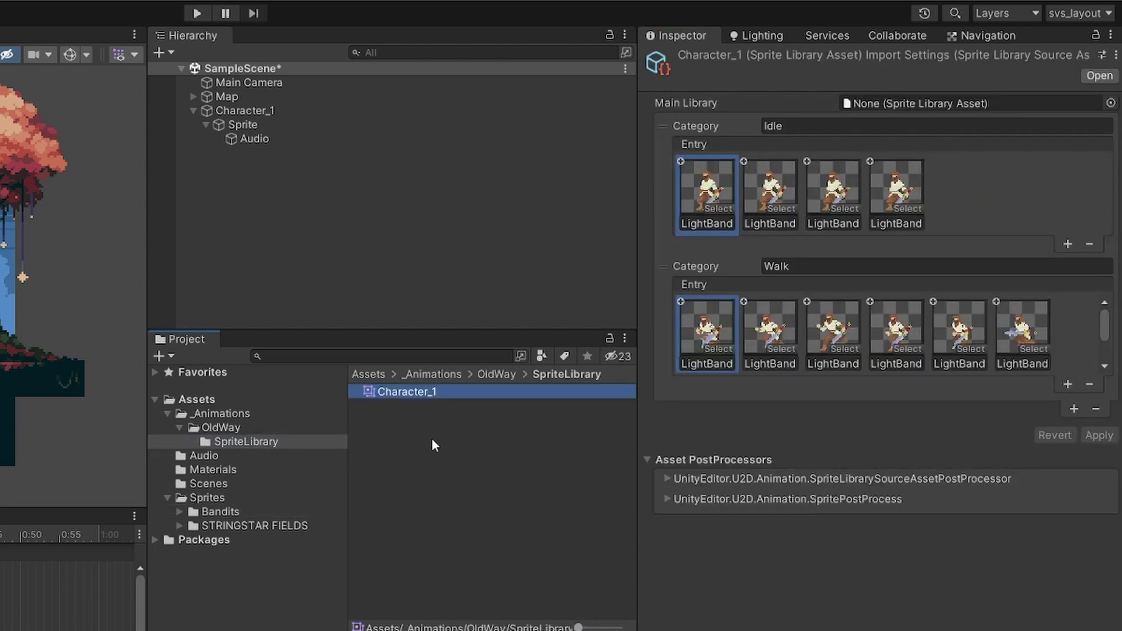
- Duplicate the Character_1 asset in the SpriteLibrary folder and rename the copy as Character_2
{"action": "left_click", "coordinate": [416, 436]}
{"action": "left_click", "coordinate": [421, 376]}
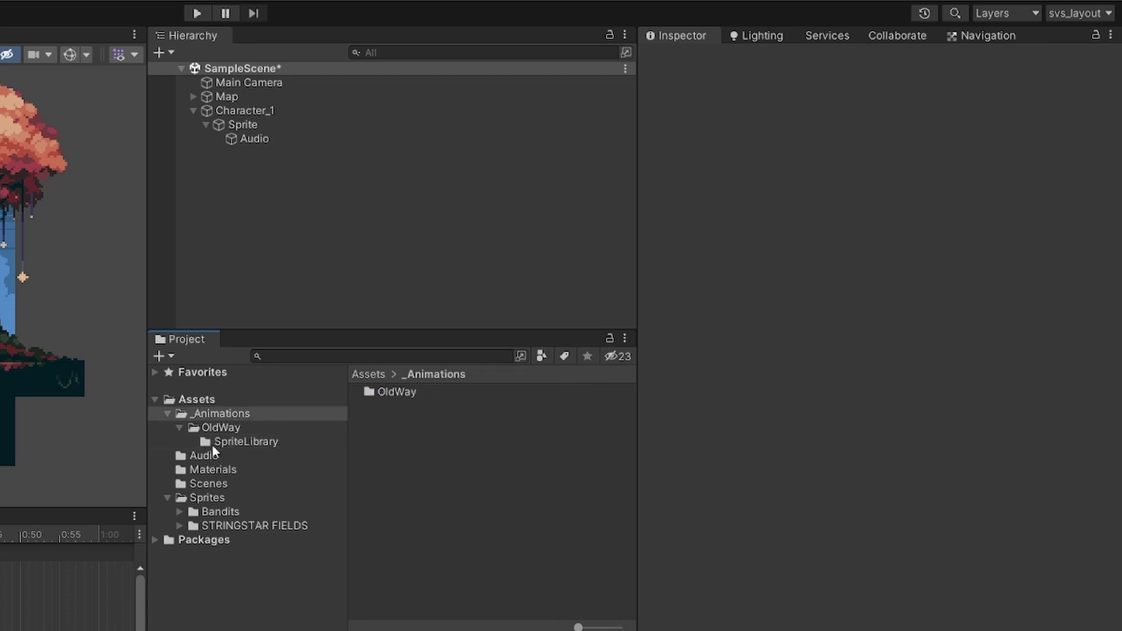
{"action": "left_click", "coordinate": [217, 444]}
{"action": "left_click", "coordinate": [415, 395]}
{"action": "key", "text": "ctrl+d"}
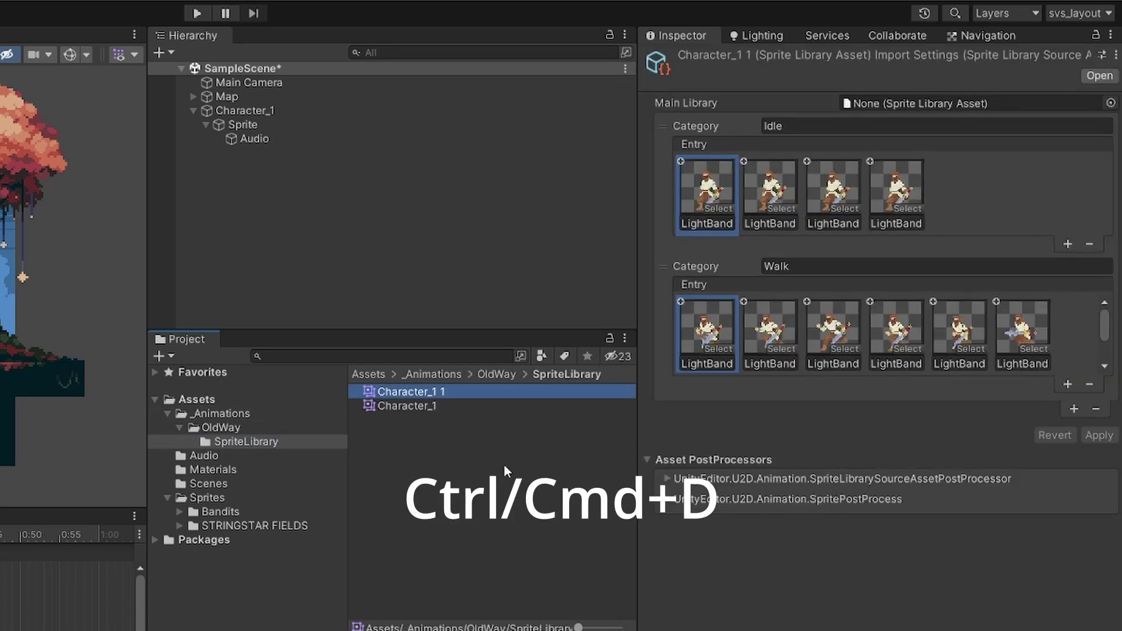
{"action": "left_click", "coordinate": [456, 392]}
{"action": "double_click", "coordinate": [443, 391]}
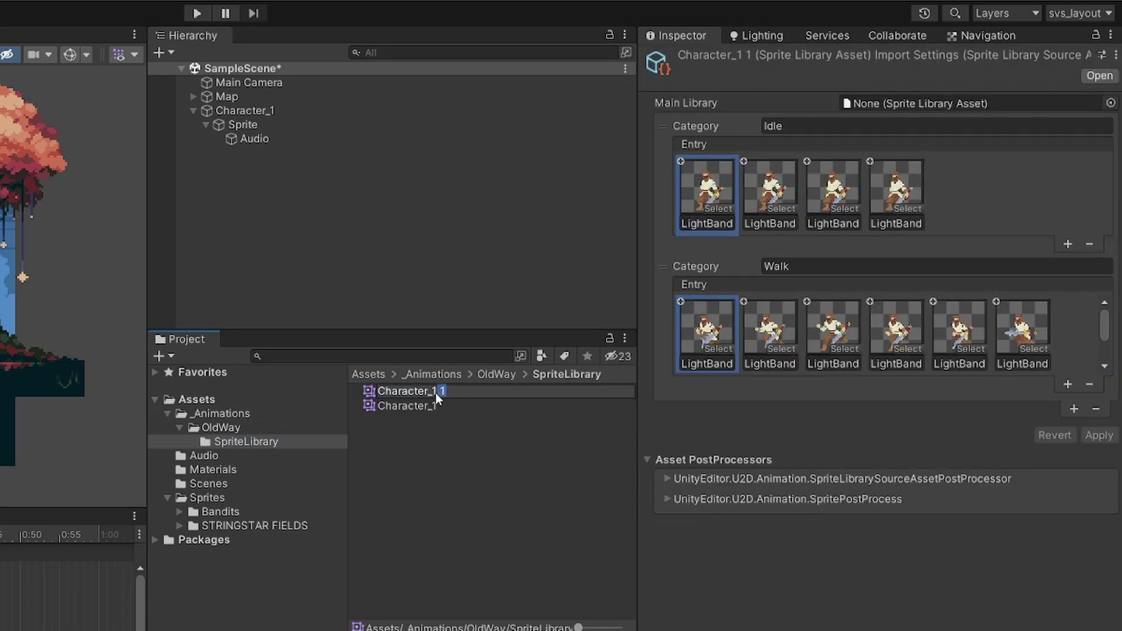
{"action": "left_click_drag", "start_coordinate": [437, 393], "coordinate": [435, 392]}
{"action": "type", "text": "2"}
{"action": "key", "text": "Return"}
- Set Character_1 as the Main Library of the Character_2 sprite library asset
{"action": "left_click", "coordinate": [434, 393]}
{"action": "left_click", "coordinate": [434, 402]}
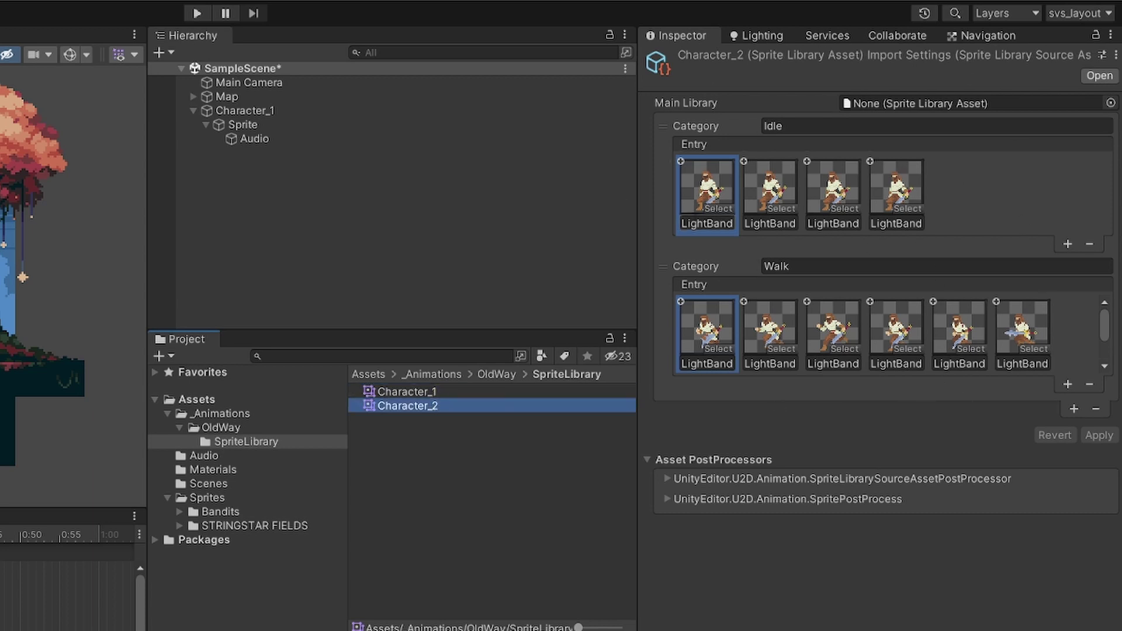
{"action": "left_click", "coordinate": [1111, 103]}
{"action": "double_click", "coordinate": [282, 159]}
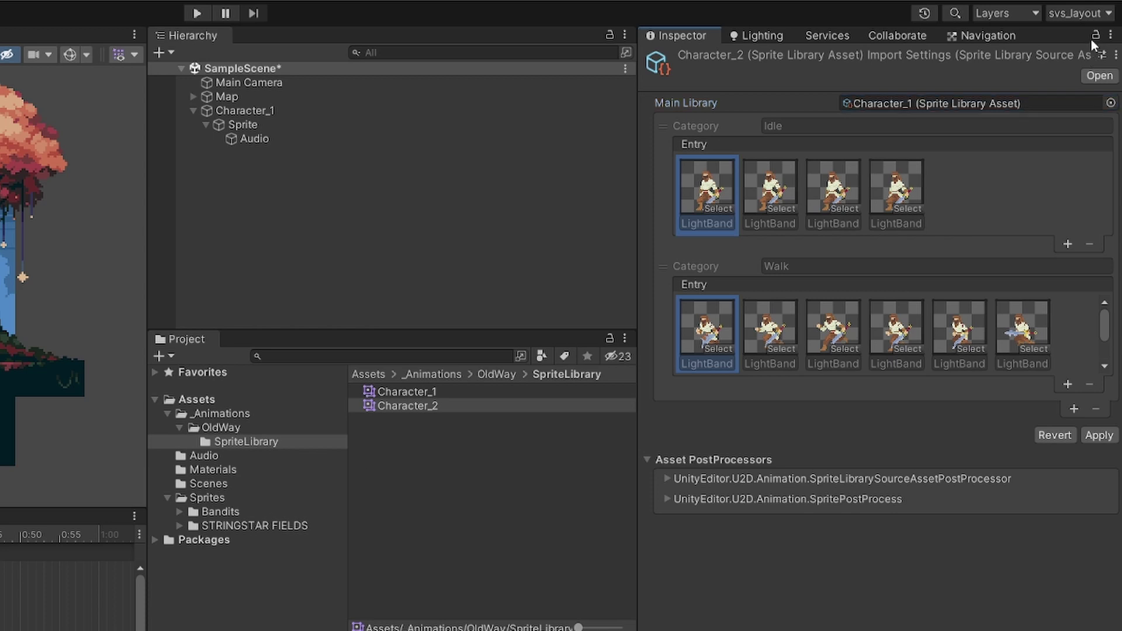
- Expand the HeavyBandit sprite sheet in the Sprites/Bandits folder, collapse LightBandit and show the assets as thumbnails
{"action": "left_click", "coordinate": [244, 513]}
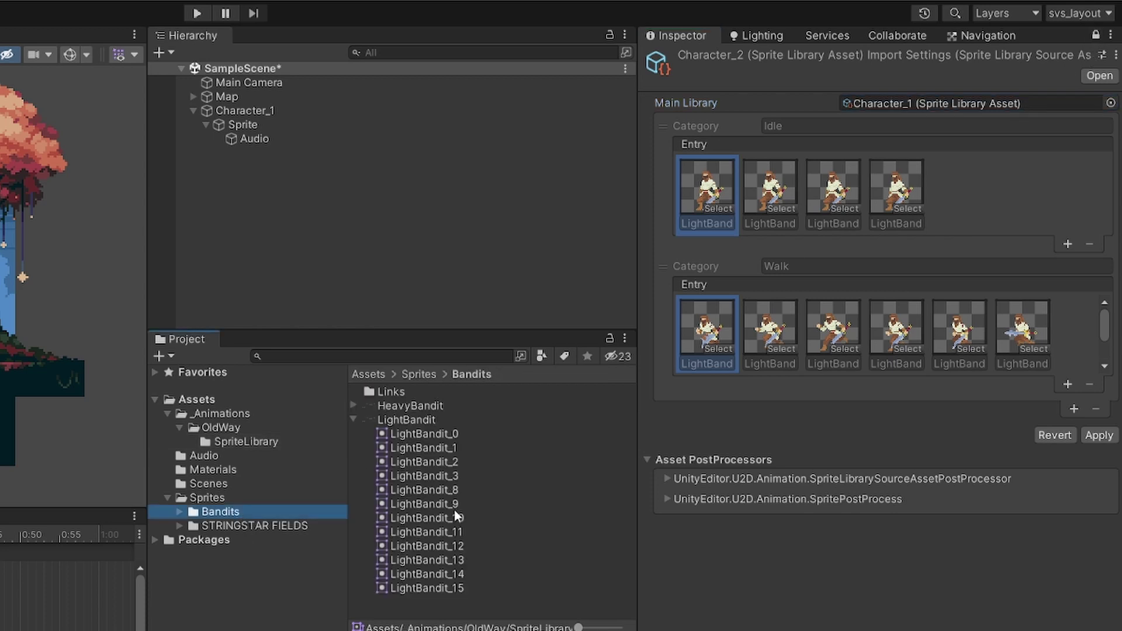
{"action": "left_click", "coordinate": [398, 405]}
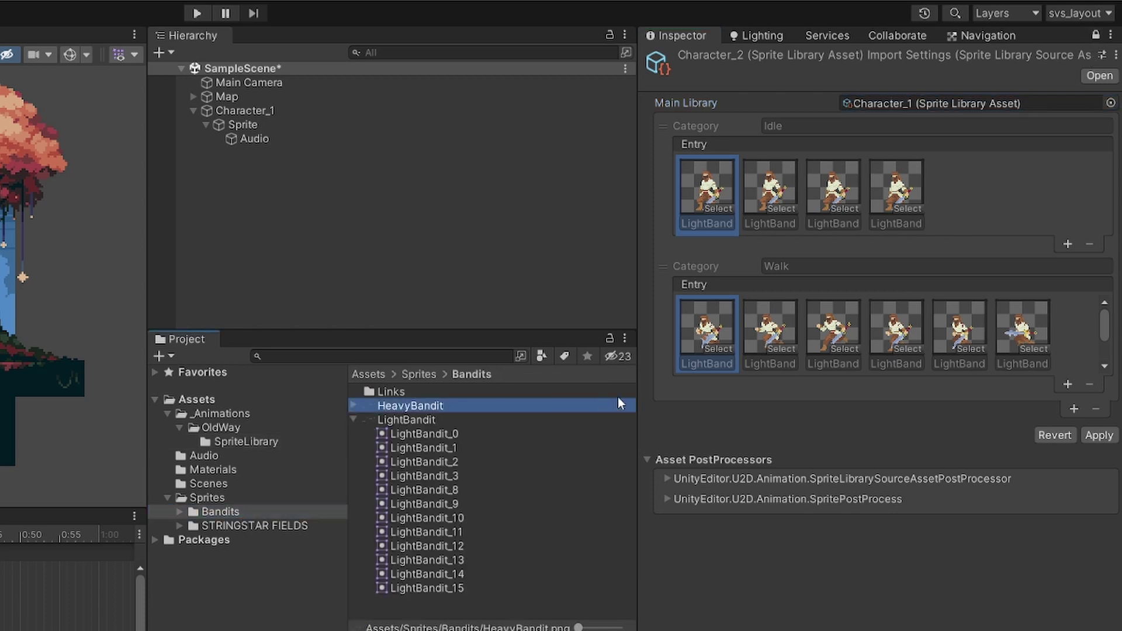
{"action": "left_click", "coordinate": [353, 421]}
{"action": "left_click", "coordinate": [353, 405]}
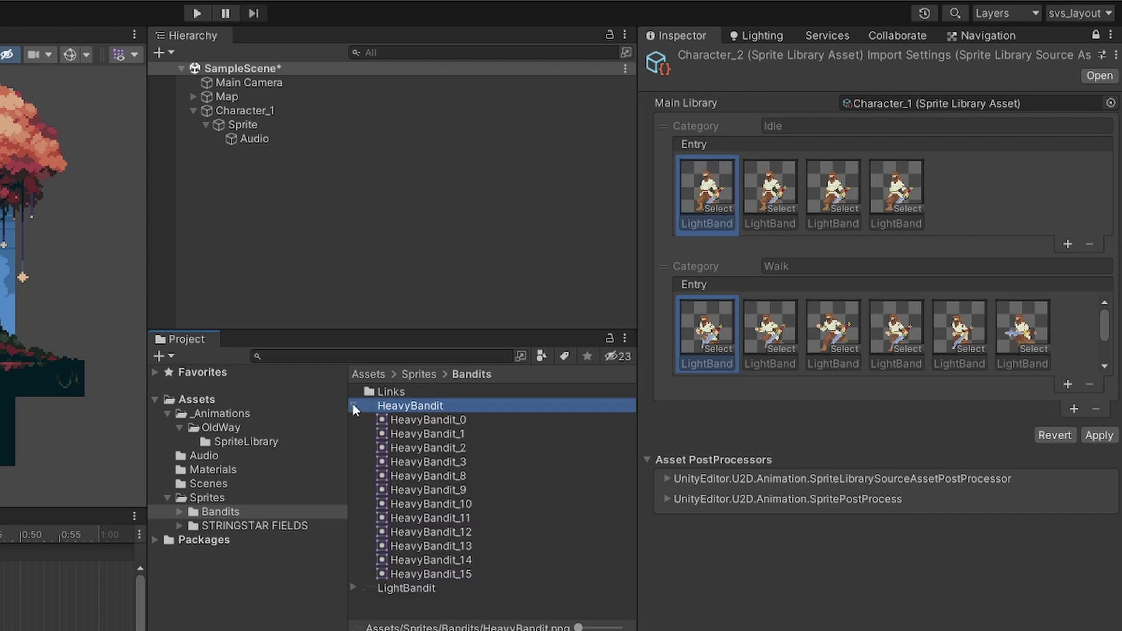
{"action": "left_click_drag", "start_coordinate": [583, 628], "coordinate": [591, 628]}
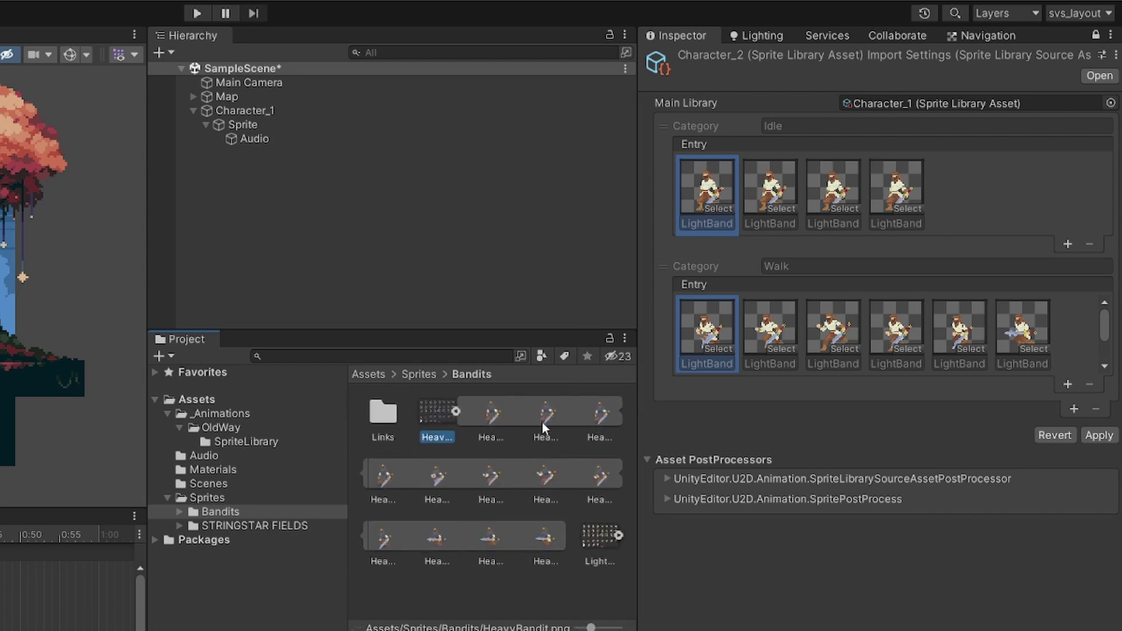
- Override Character_2's Idle entries with HeavyBandit_0 to HeavyBandit_3 and its Walk entries with HeavyBandit_8 to HeavyBandit_15
{"action": "left_click", "coordinate": [493, 413]}
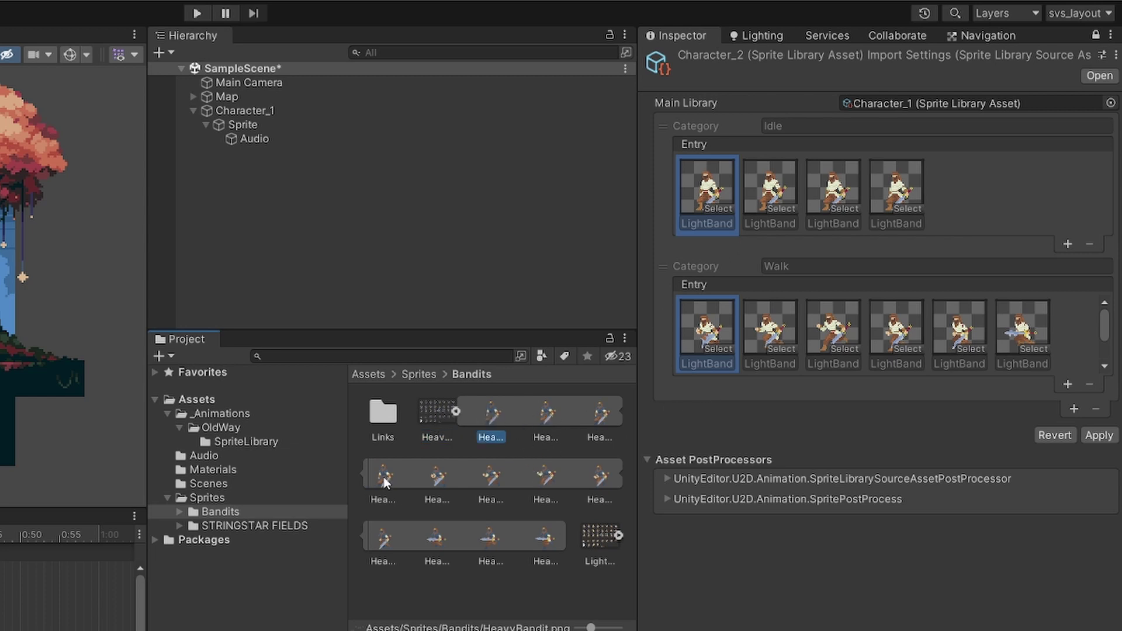
{"action": "left_click_drag", "start_coordinate": [385, 481], "coordinate": [693, 195], "text": "shift"}
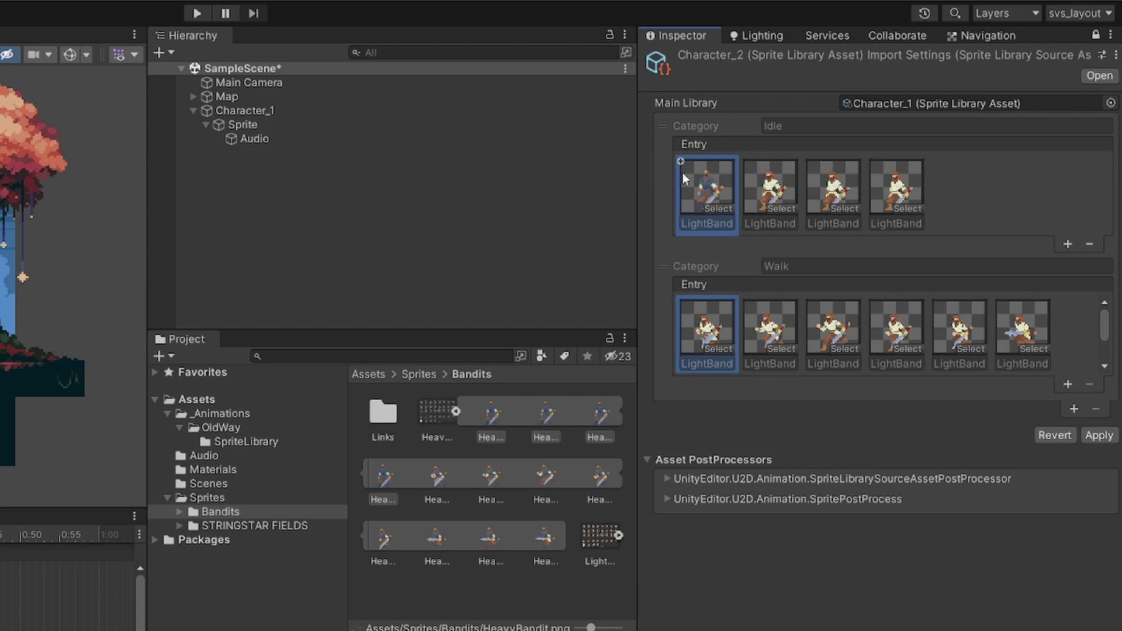
{"action": "left_click", "coordinate": [515, 421]}
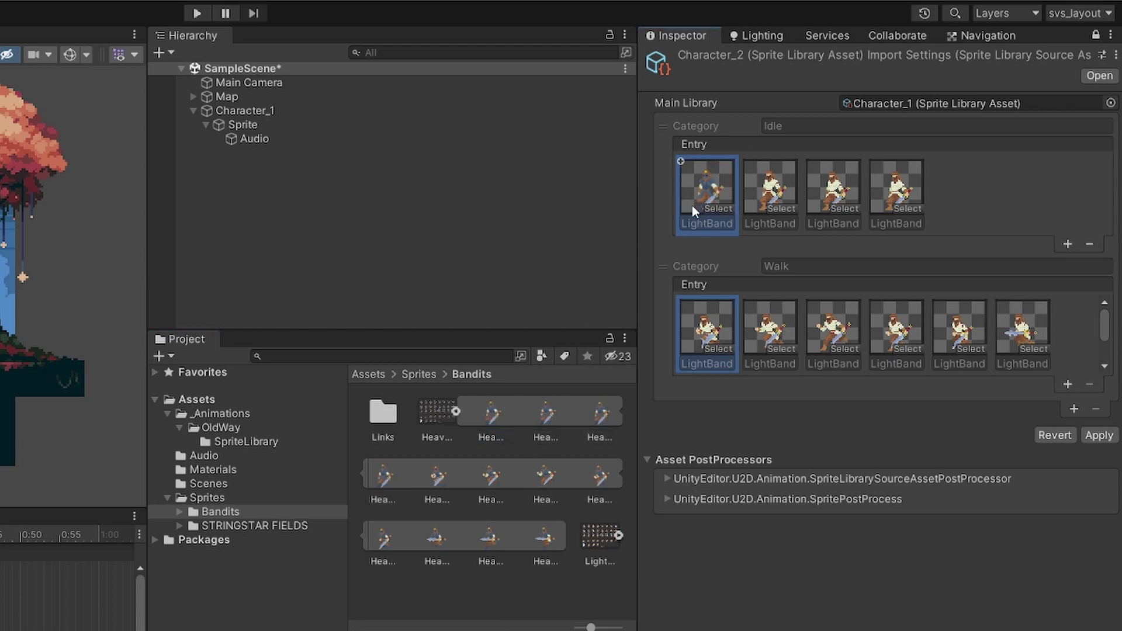
{"action": "left_click_drag", "start_coordinate": [552, 412], "coordinate": [771, 187]}
{"action": "left_click_drag", "start_coordinate": [603, 412], "coordinate": [834, 187]}
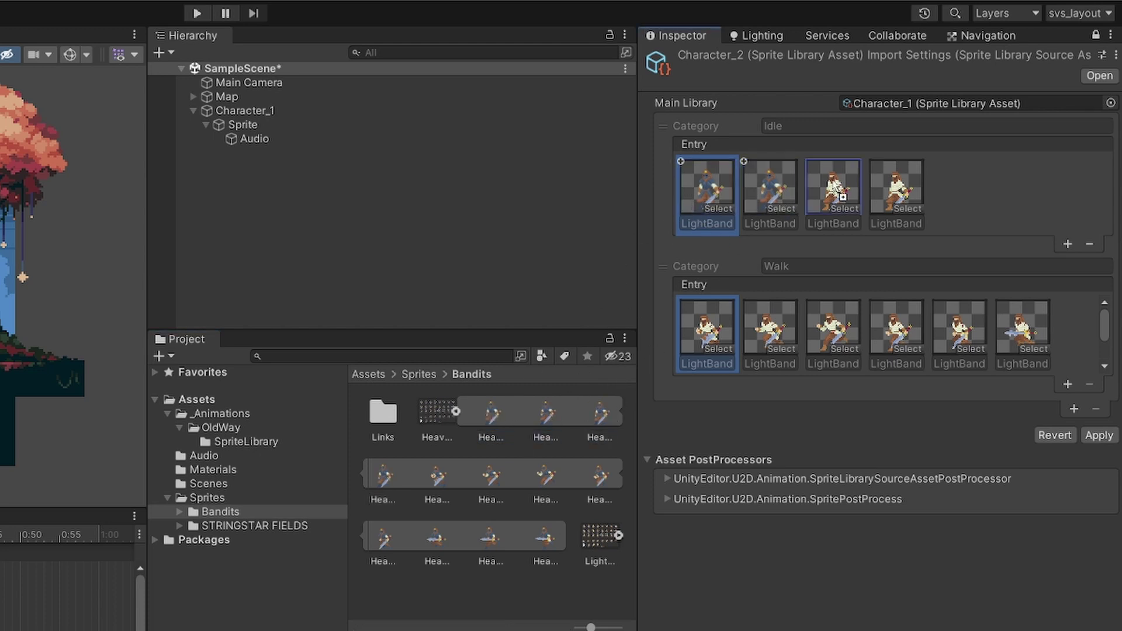
{"action": "mouse_move", "coordinate": [394, 469]}
{"action": "left_mouse_down"}
{"action": "mouse_move", "coordinate": [924, 192]}
{"action": "mouse_move", "coordinate": [900, 188]}
{"action": "left_mouse_up"}
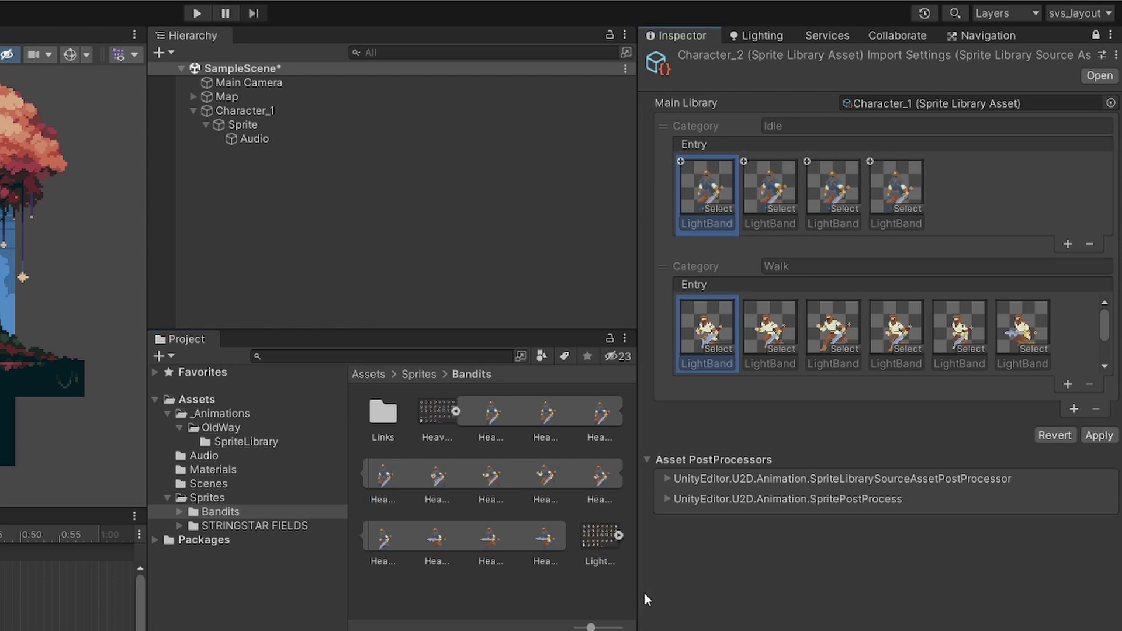
{"action": "left_click_drag", "start_coordinate": [490, 538], "coordinate": [833, 305]}
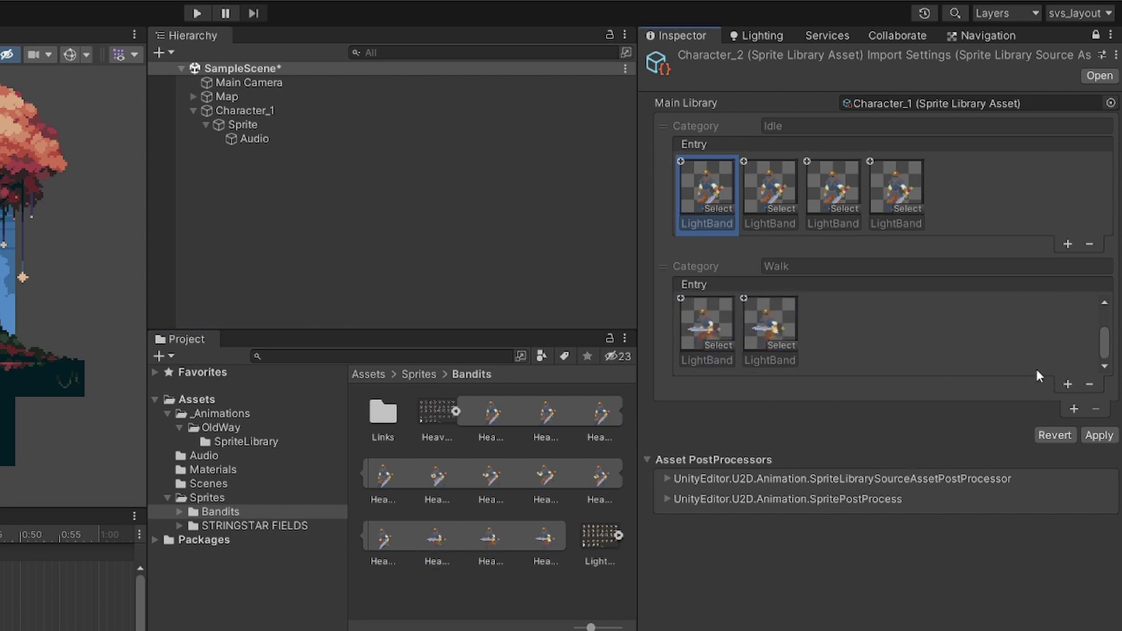
{"action": "scroll", "coordinate": [1018, 350], "scroll_direction": "up", "scroll_amount": 2}
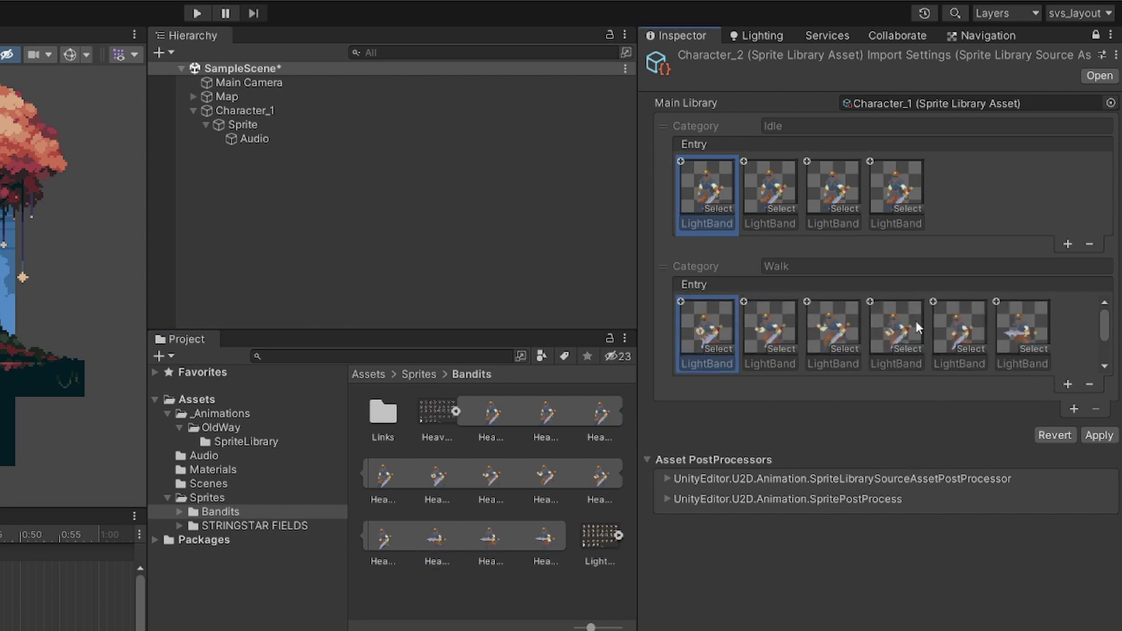
- Return to the SpriteLibrary folder as a compact list and apply the pending import settings of Character_2
{"action": "left_click", "coordinate": [456, 412]}
{"action": "left_click", "coordinate": [246, 442]}
{"action": "left_click", "coordinate": [427, 412]}
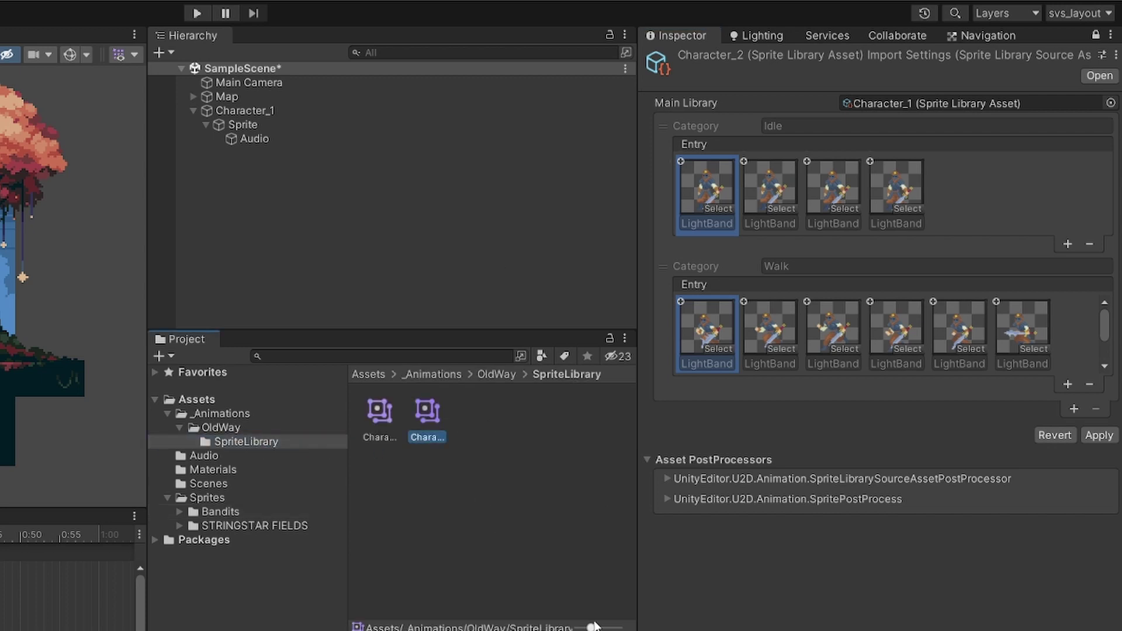
{"action": "left_click_drag", "start_coordinate": [594, 627], "coordinate": [579, 628]}
{"action": "left_click", "coordinate": [430, 392]}
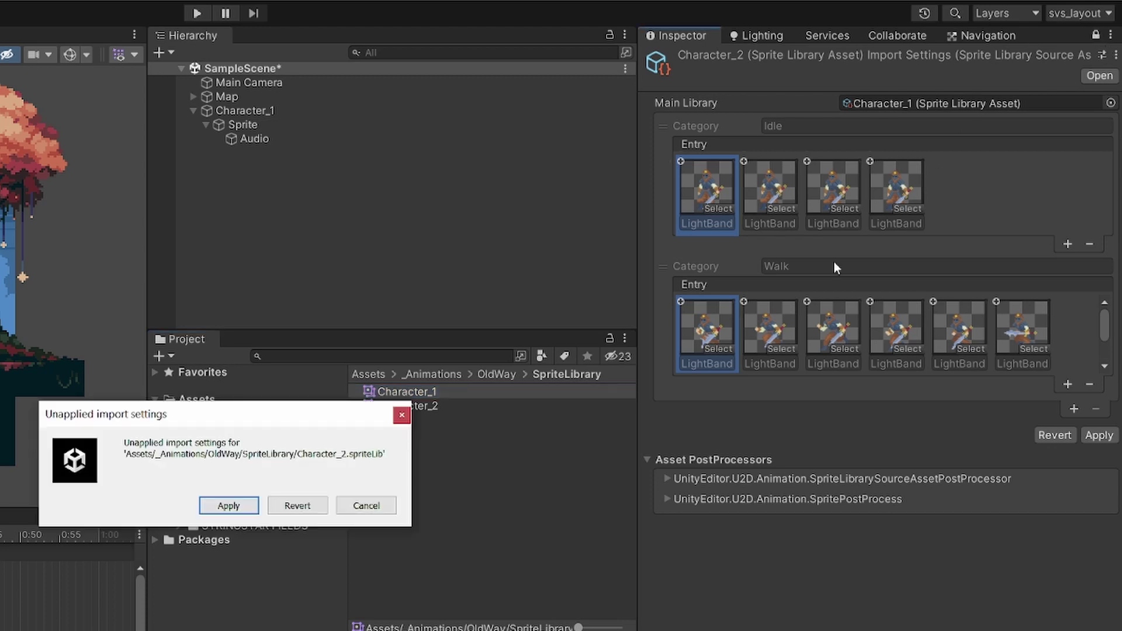
{"action": "left_click", "coordinate": [229, 506]}
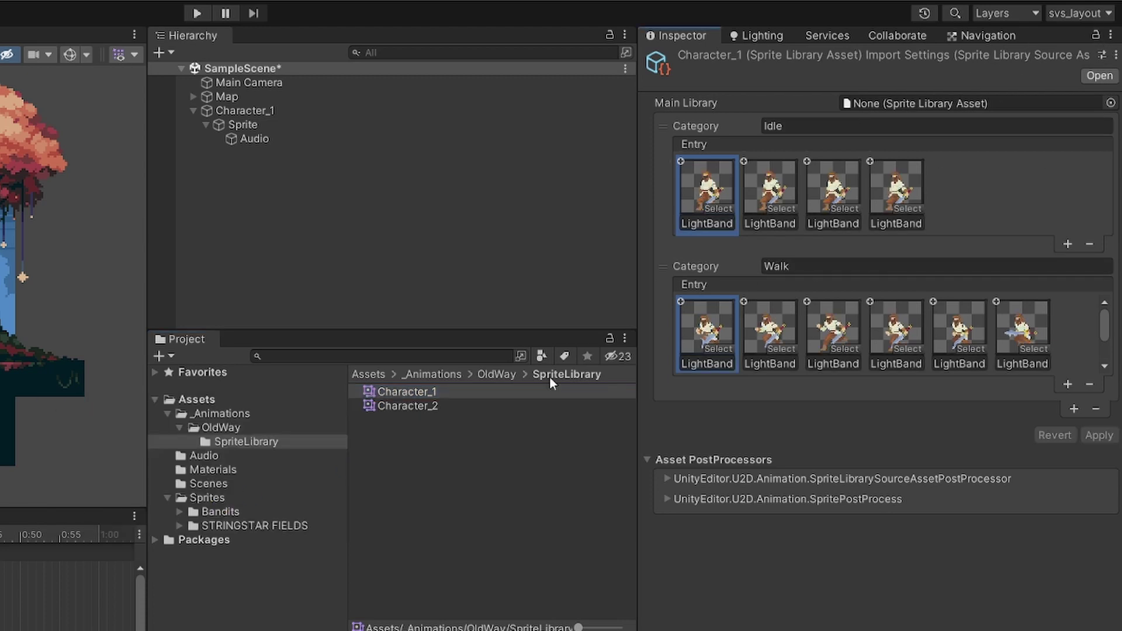
{"action": "left_click", "coordinate": [407, 410]}
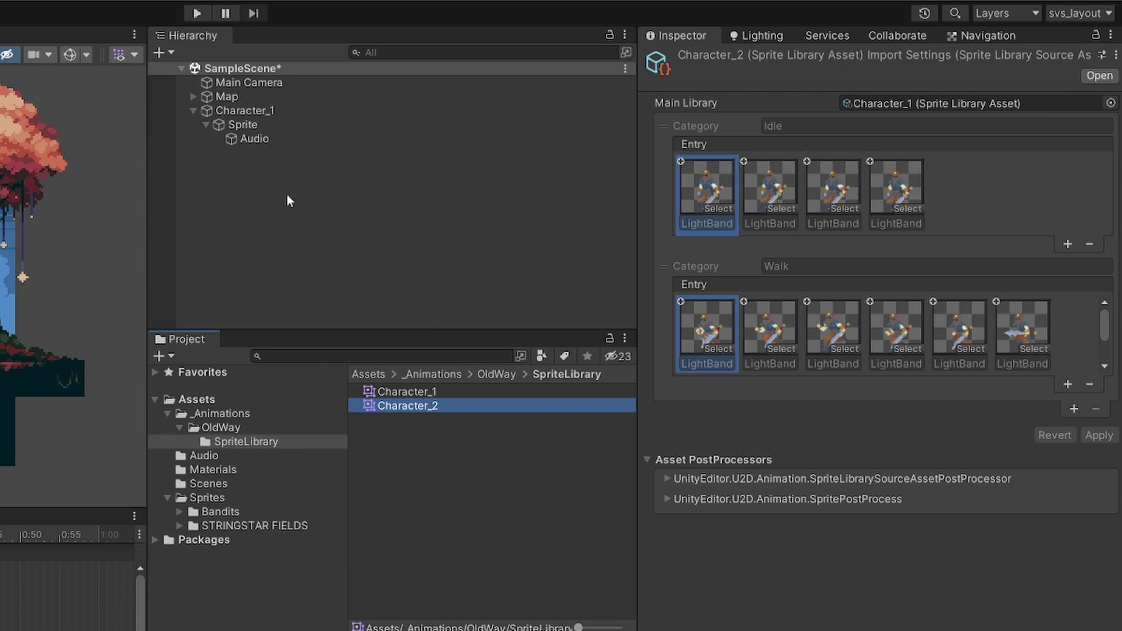
- Add a Sprite Library component to the Sprite object under Character_1 and expand its settings
{"action": "left_click", "coordinate": [269, 112]}
{"action": "left_click", "coordinate": [266, 125]}
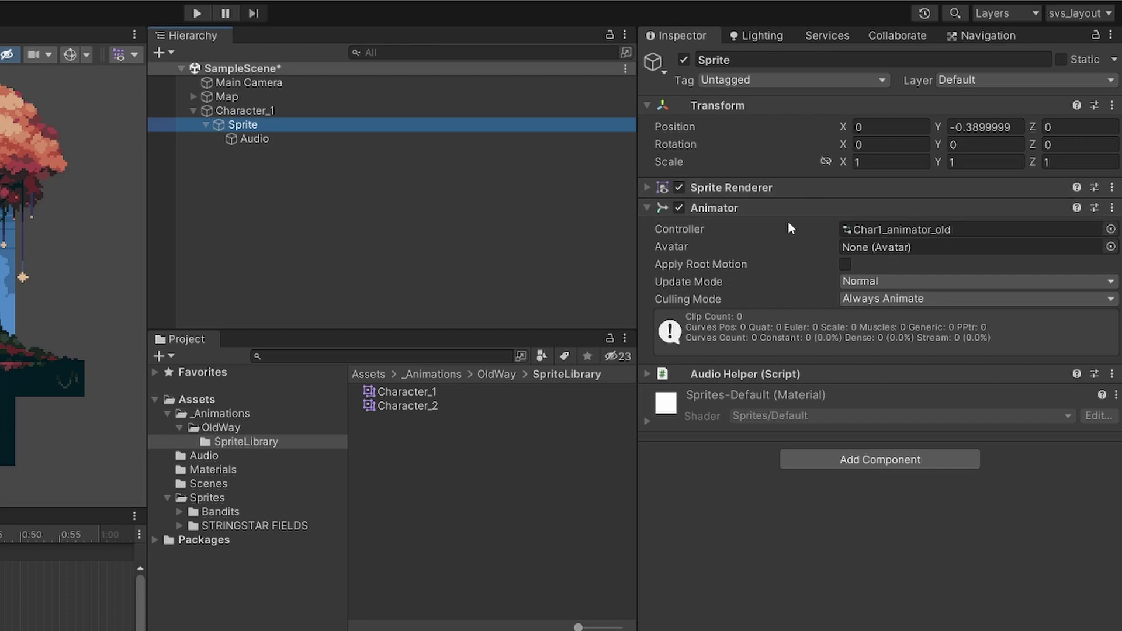
{"action": "left_click", "coordinate": [836, 461]}
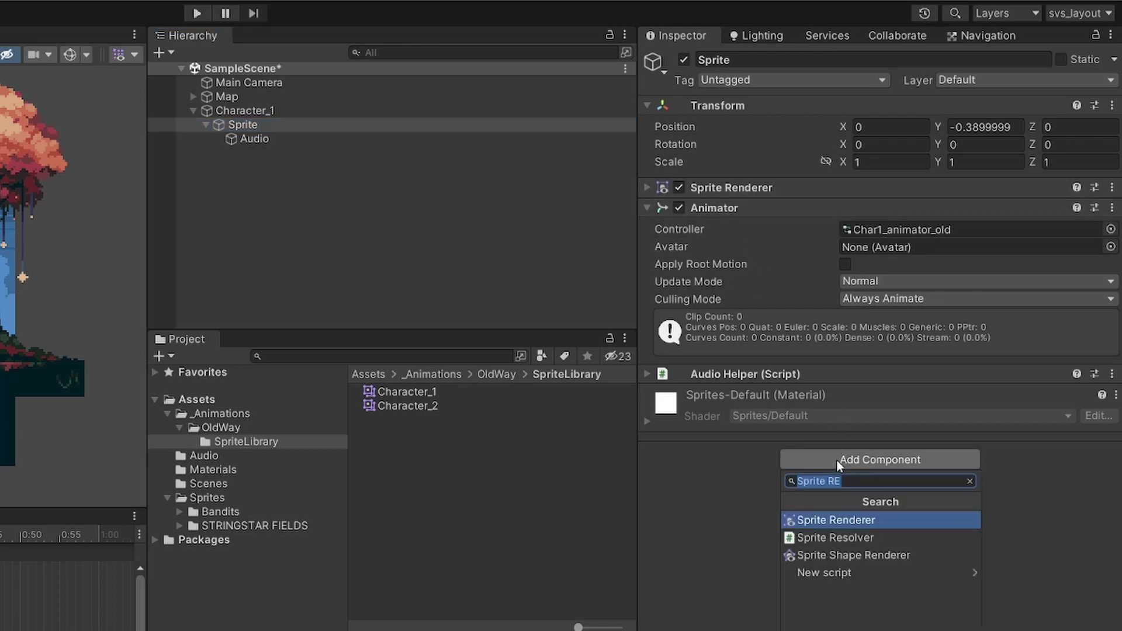
{"action": "type", "text": "SPrite"}
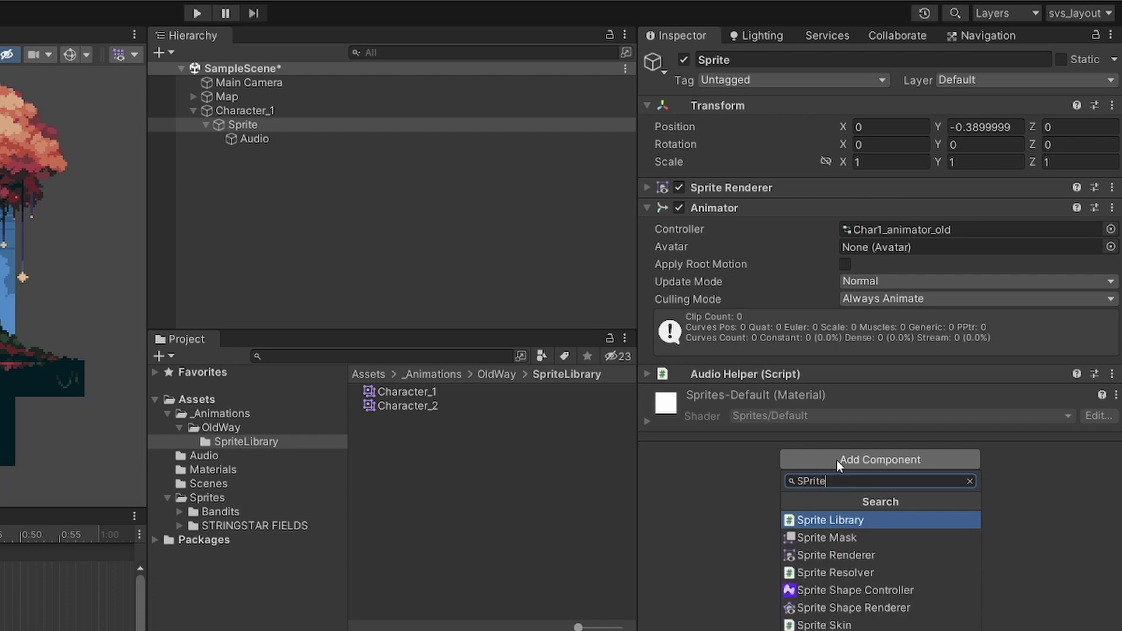
{"action": "left_click", "coordinate": [844, 520]}
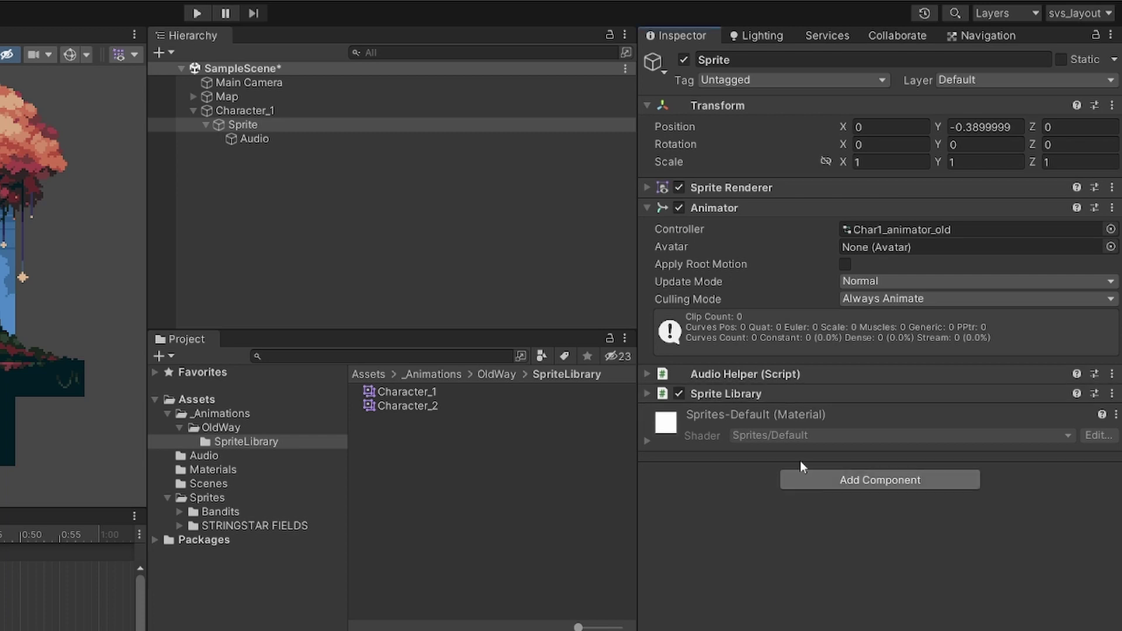
{"action": "left_click", "coordinate": [649, 393]}
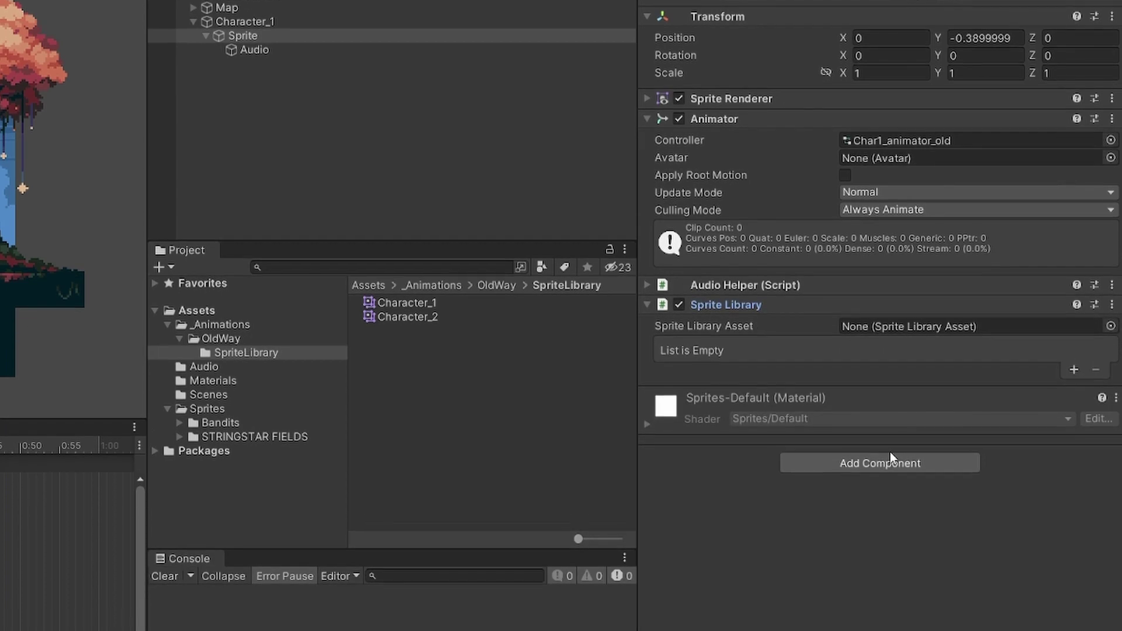
- Add a Sprite Resolver component to the Sprite object and collapse its Animator and Transform components
{"action": "left_click", "coordinate": [889, 552]}
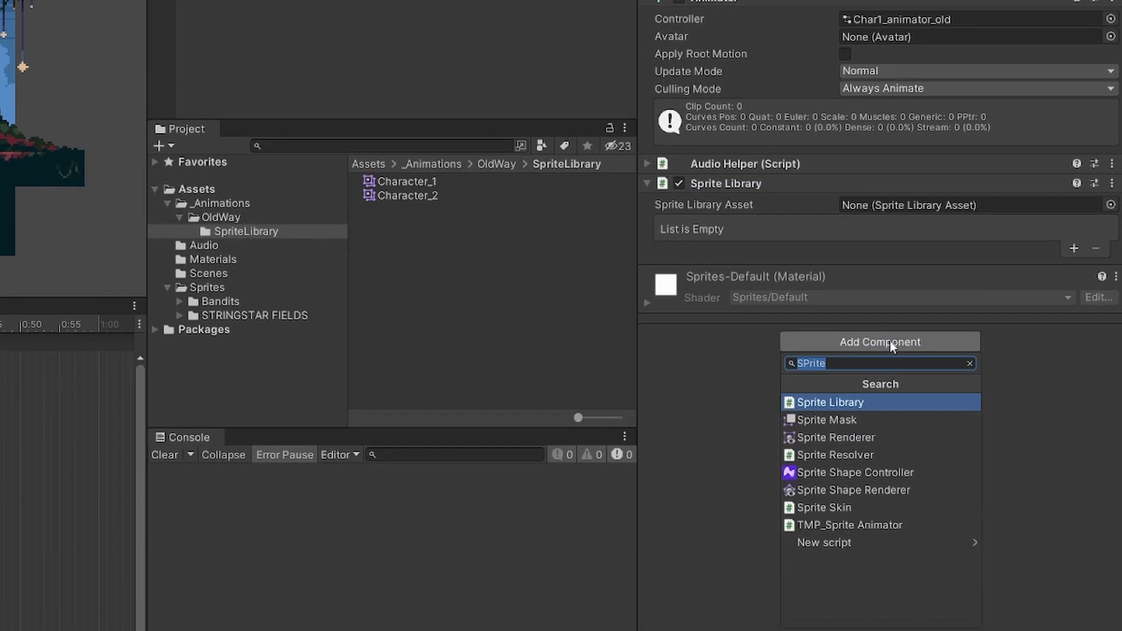
{"action": "type", "text": "S"}
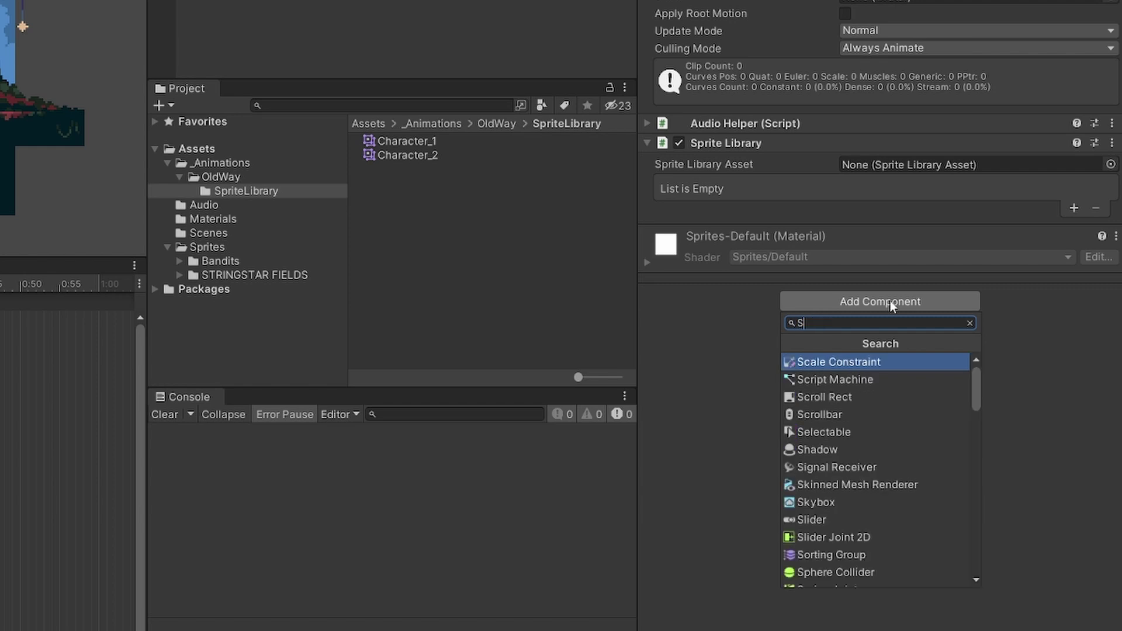
{"action": "type", "text": "prite Re"}
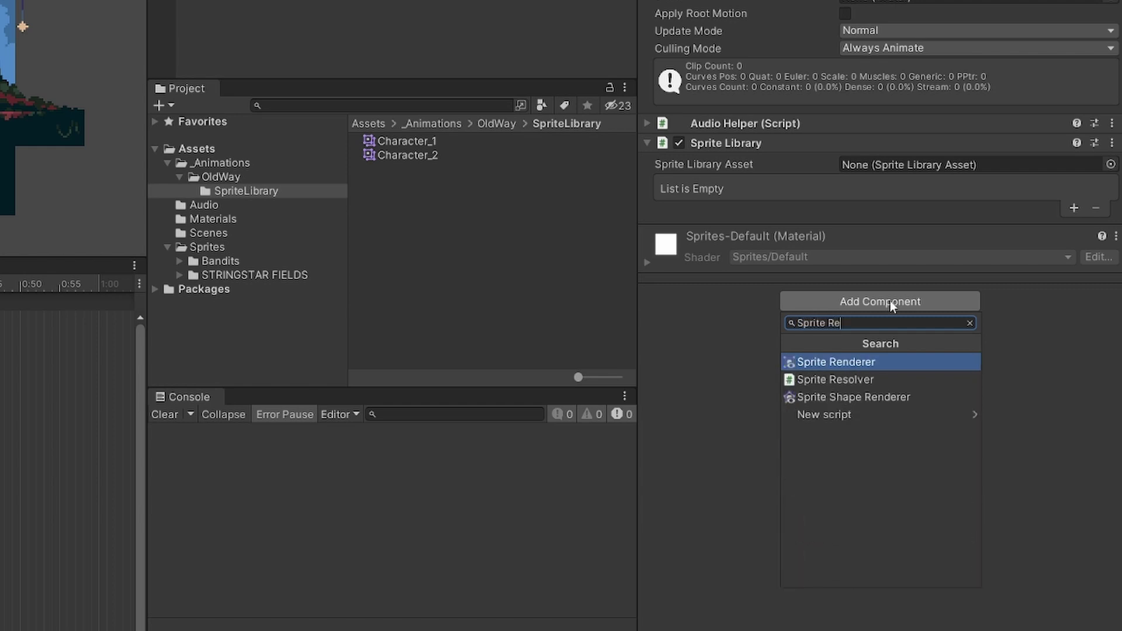
{"action": "left_click", "coordinate": [868, 381]}
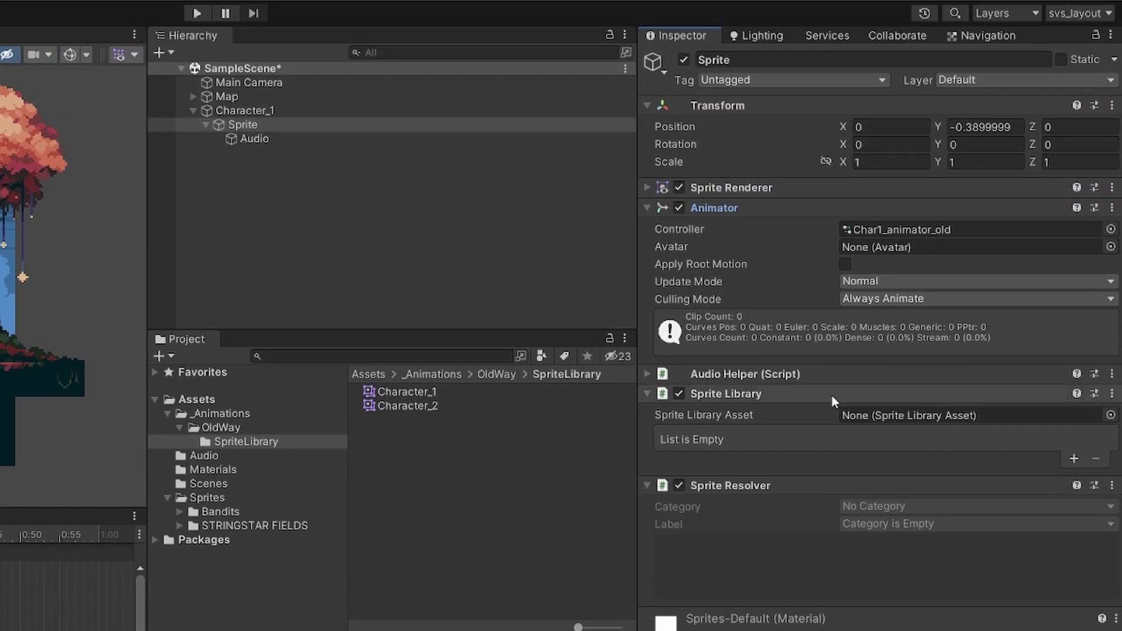
{"action": "left_click", "coordinate": [649, 207]}
{"action": "left_click", "coordinate": [649, 106]}
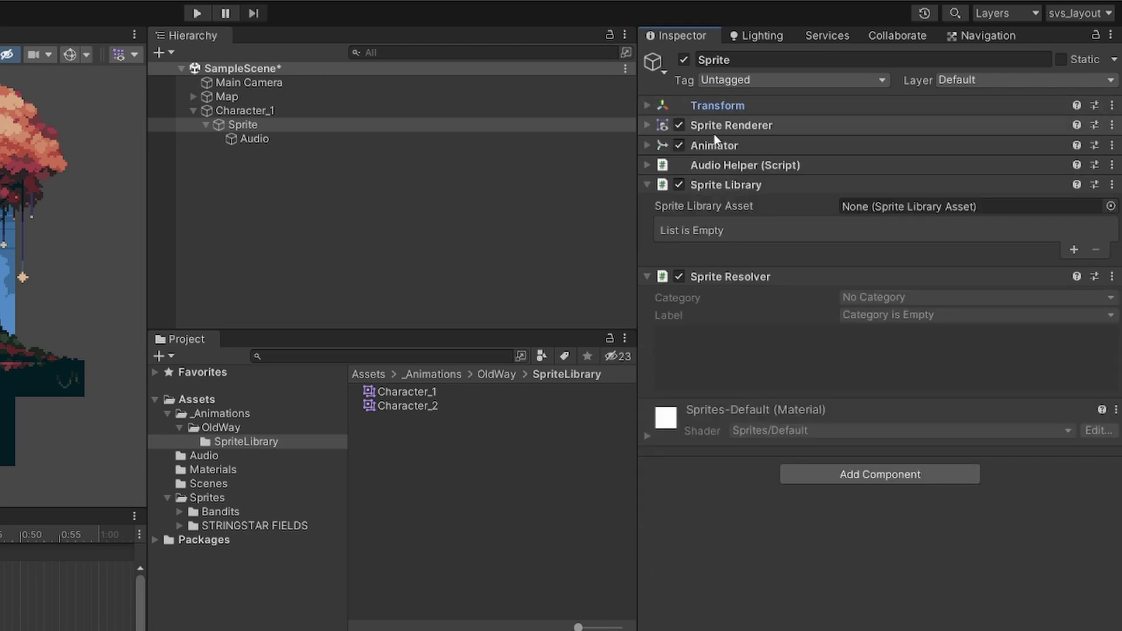
- Assign Character_1 as the Sprite Library Asset of the Sprite Library component and collapse that component
{"action": "left_click", "coordinate": [1112, 206]}
{"action": "double_click", "coordinate": [181, 268]}
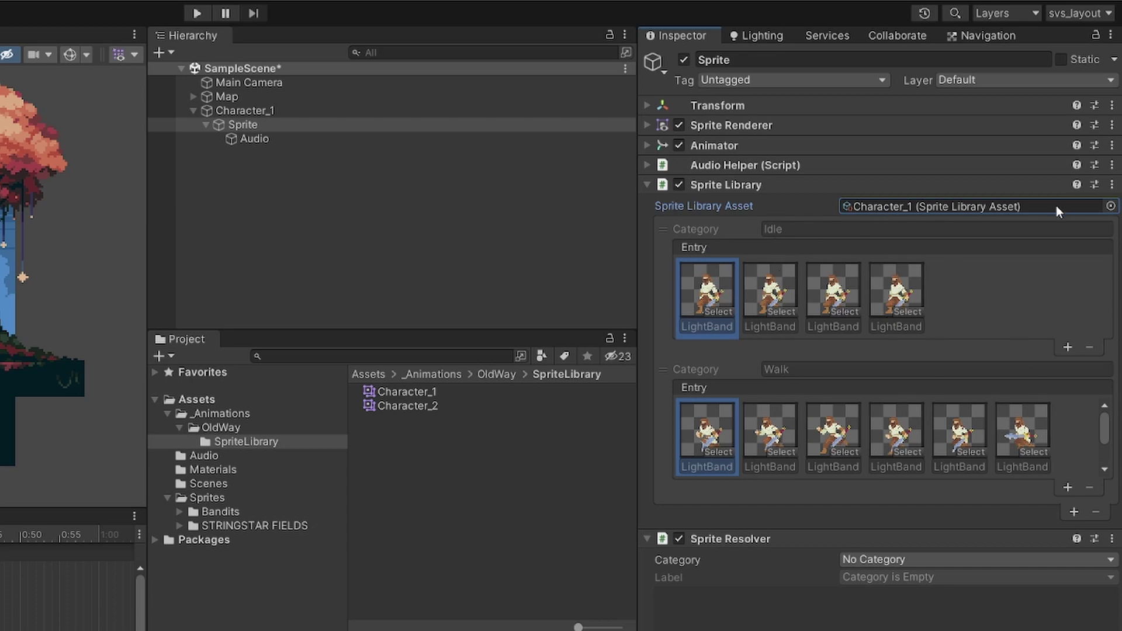
{"action": "left_click", "coordinate": [654, 186]}
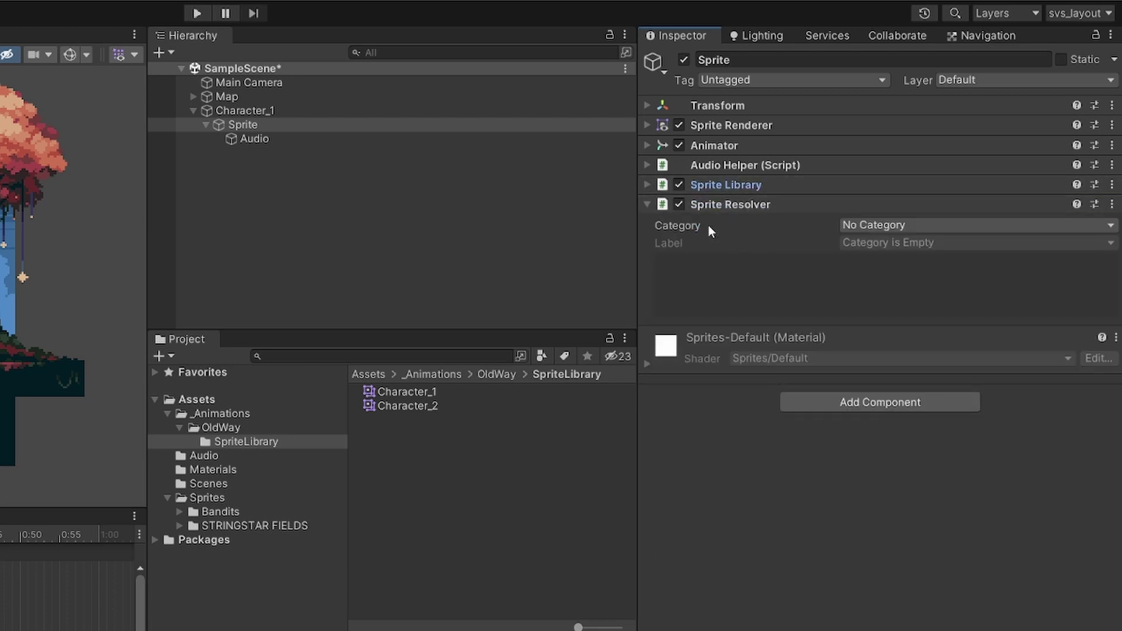
- Set the Sprite Resolver category to Idle, try its different sprites and finish on the label LightBandit_0
{"action": "left_click", "coordinate": [857, 228]}
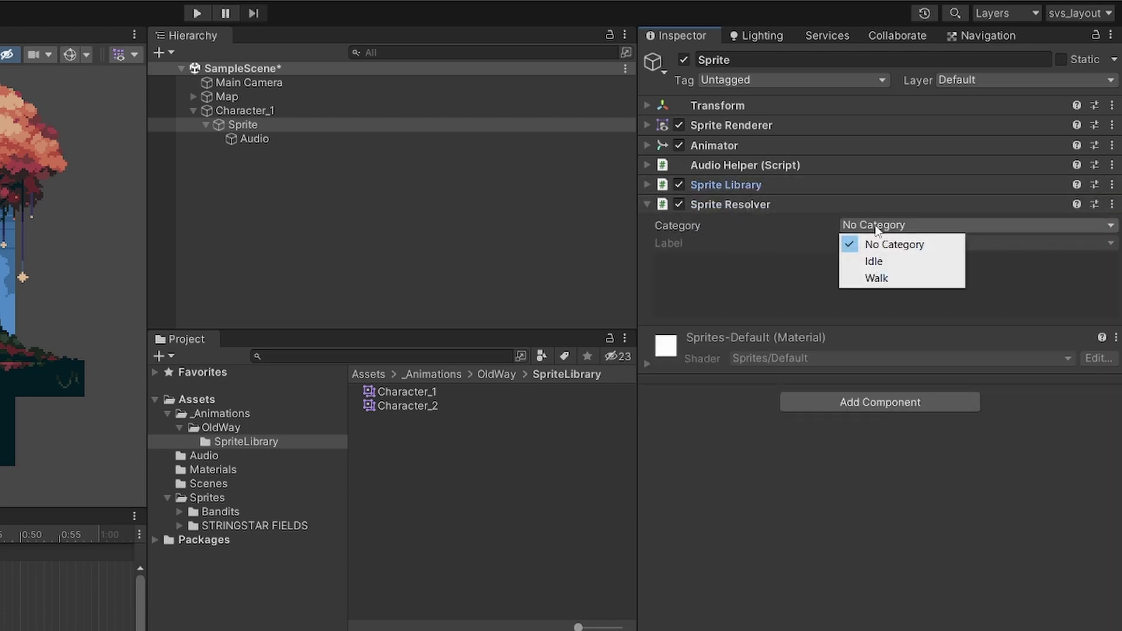
{"action": "left_click", "coordinate": [902, 260]}
{"action": "left_click", "coordinate": [754, 286]}
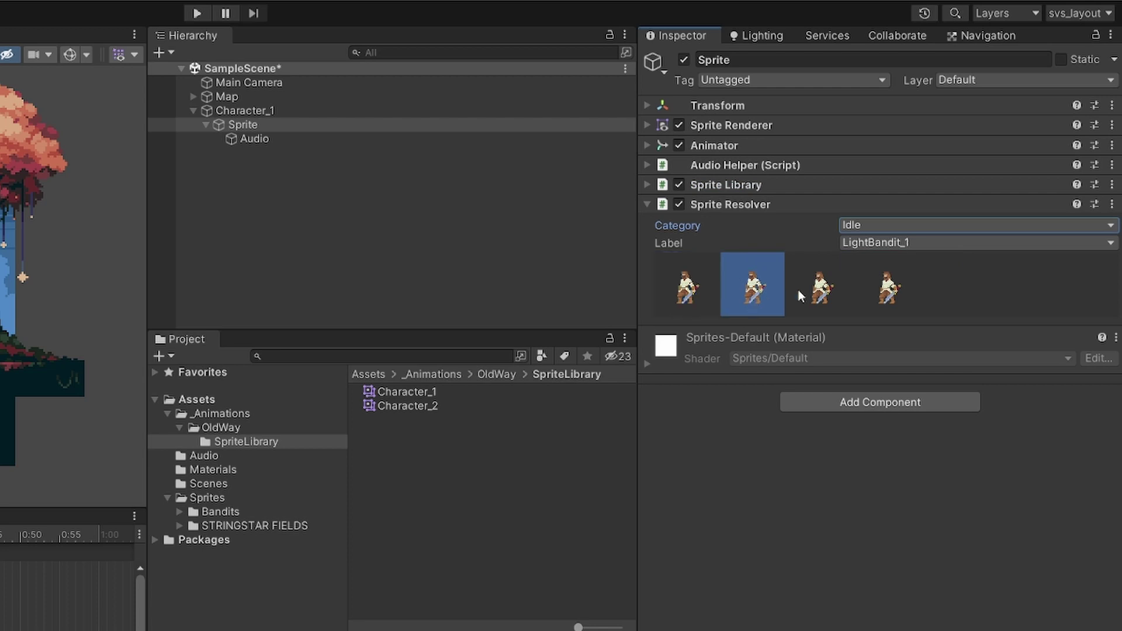
{"action": "left_click", "coordinate": [821, 287]}
{"action": "left_click", "coordinate": [895, 287]}
{"action": "left_click", "coordinate": [701, 287]}
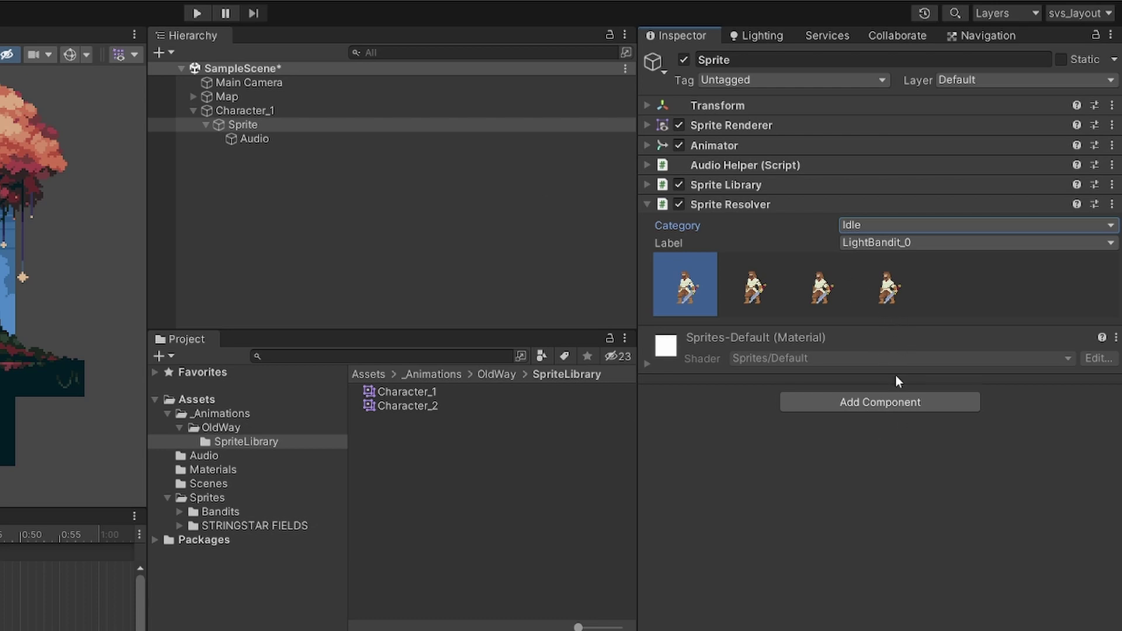
- Open a separate Properties window for the Sprite object and dock it beside the Animation timeline
{"action": "left_click", "coordinate": [241, 126]}
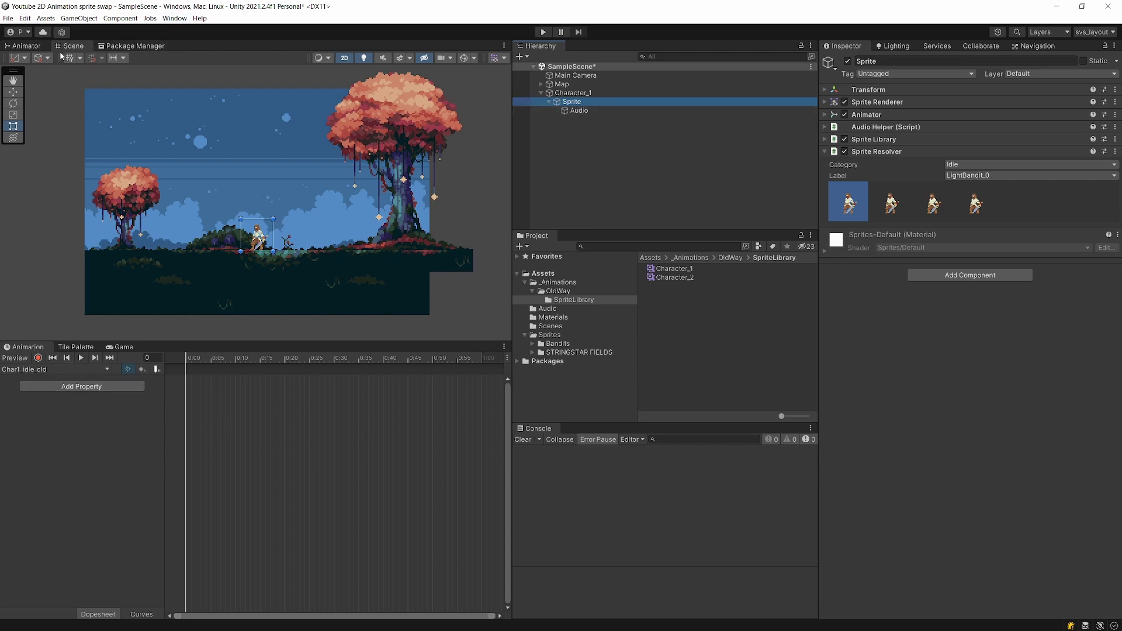
{"action": "scroll", "coordinate": [242, 259], "scroll_direction": "up", "scroll_amount": 2}
{"action": "scroll", "coordinate": [239, 276], "scroll_direction": "up", "scroll_amount": 2}
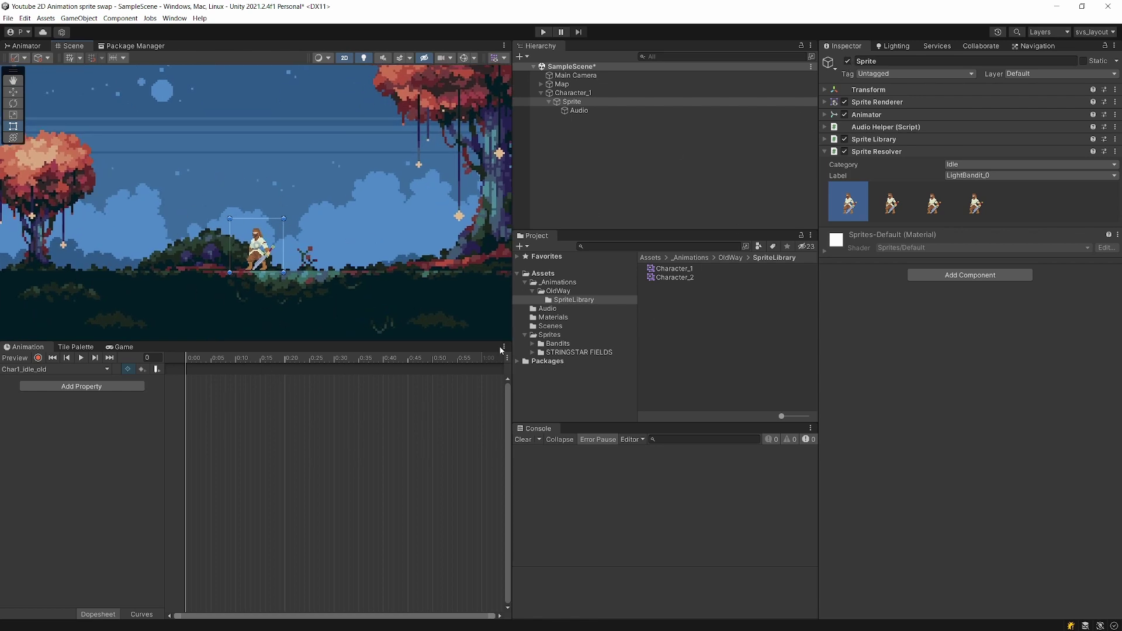
{"action": "right_click", "coordinate": [844, 50]}
{"action": "left_click", "coordinate": [874, 63]}
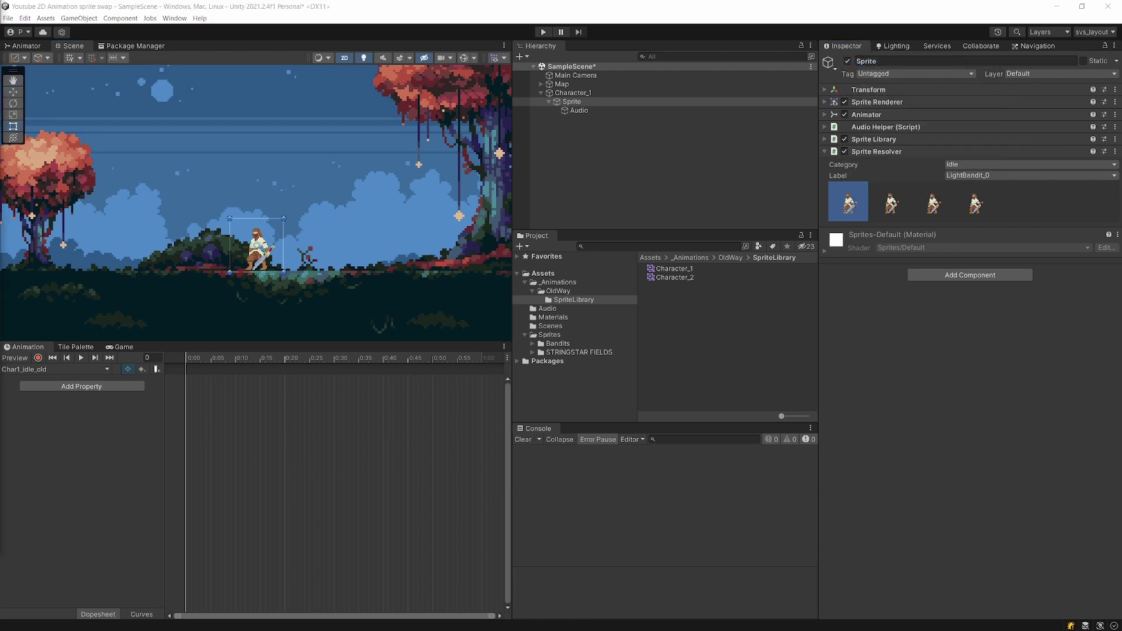
{"action": "left_click_drag", "start_coordinate": [1, 199], "coordinate": [482, 422]}
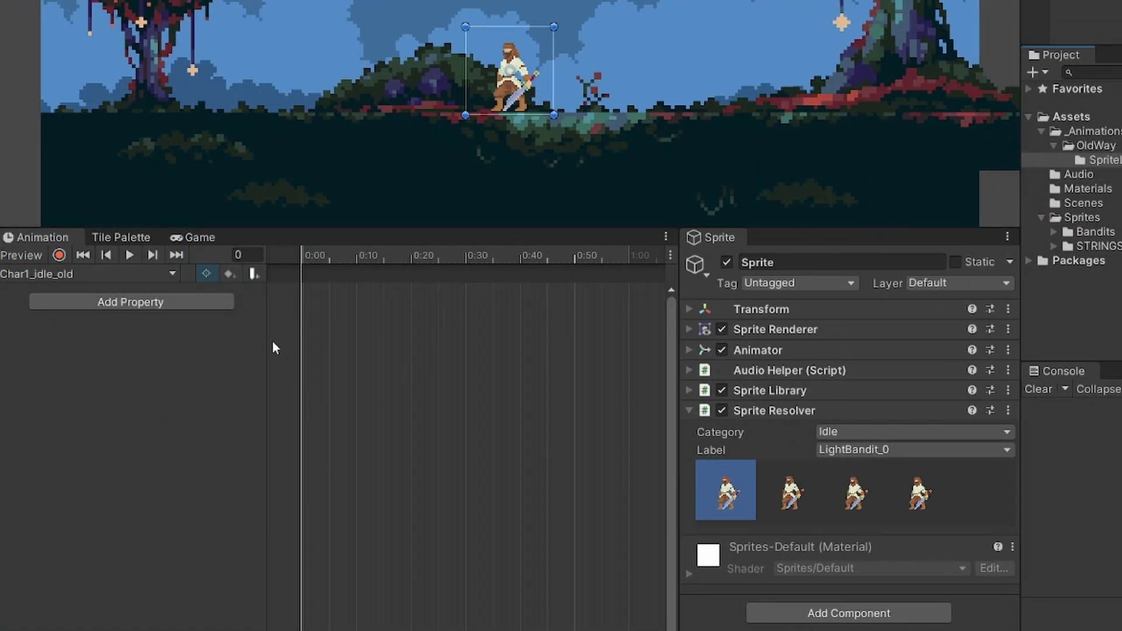
{"action": "left_click", "coordinate": [228, 331]}
{"action": "middle_click_drag", "start_coordinate": [598, 118], "coordinate": [581, 185]}
{"action": "scroll", "coordinate": [581, 184], "scroll_direction": "up", "scroll_amount": 1}
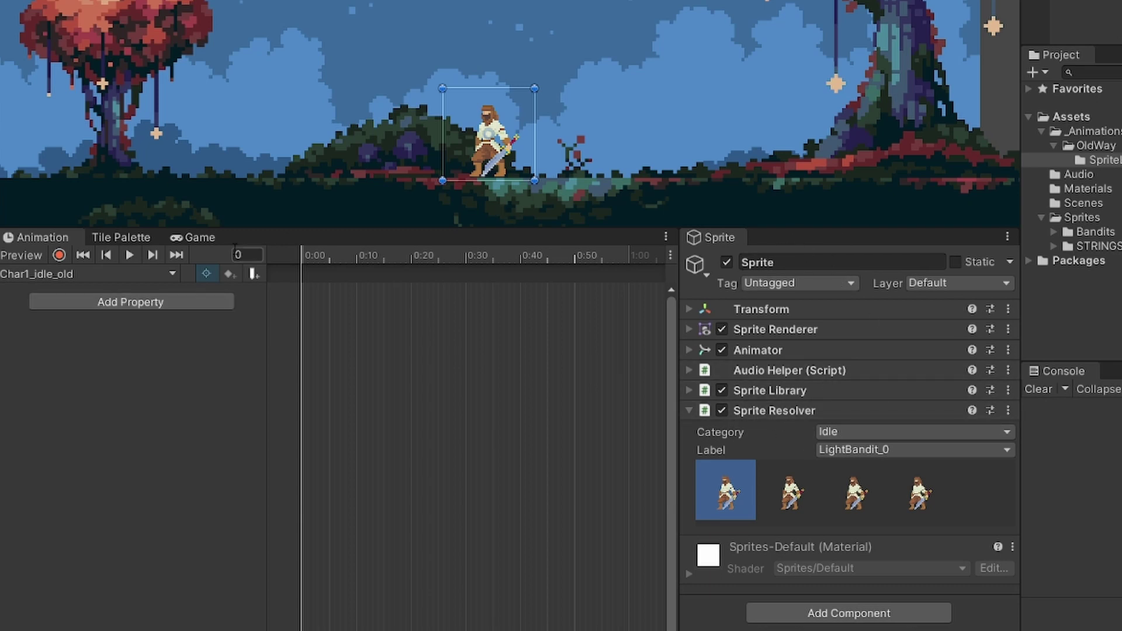
- Choose the Char1_idle_old clip and add all Sprite Resolver properties of the Sprite object to it
{"action": "left_click", "coordinate": [23, 274]}
{"action": "left_click", "coordinate": [23, 294]}
{"action": "left_click", "coordinate": [163, 301]}
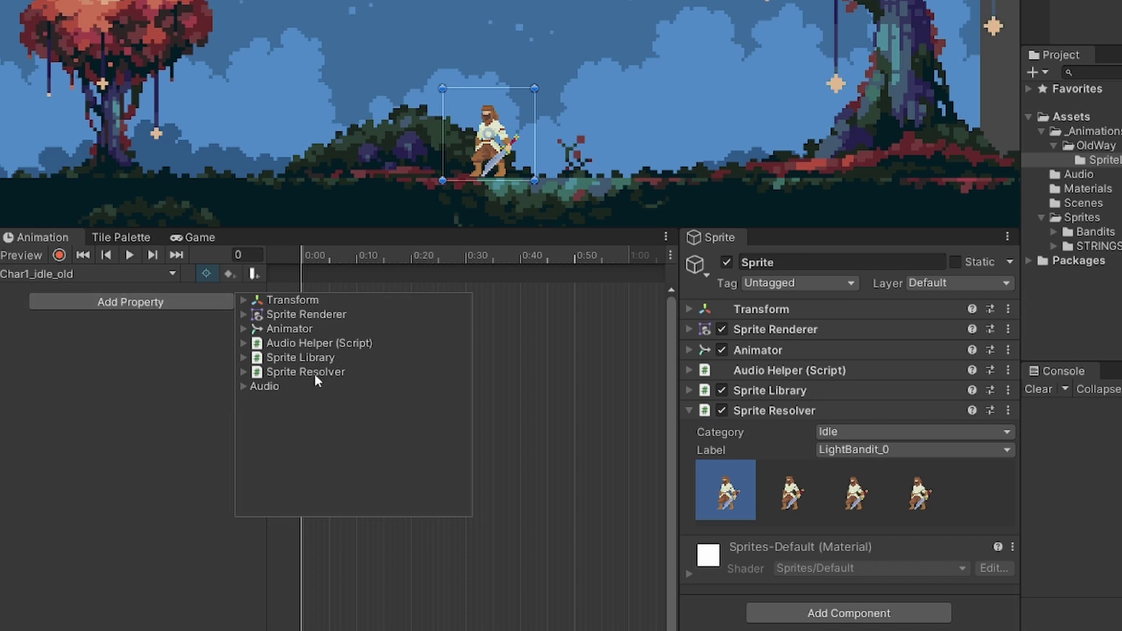
{"action": "right_click", "coordinate": [298, 375]}
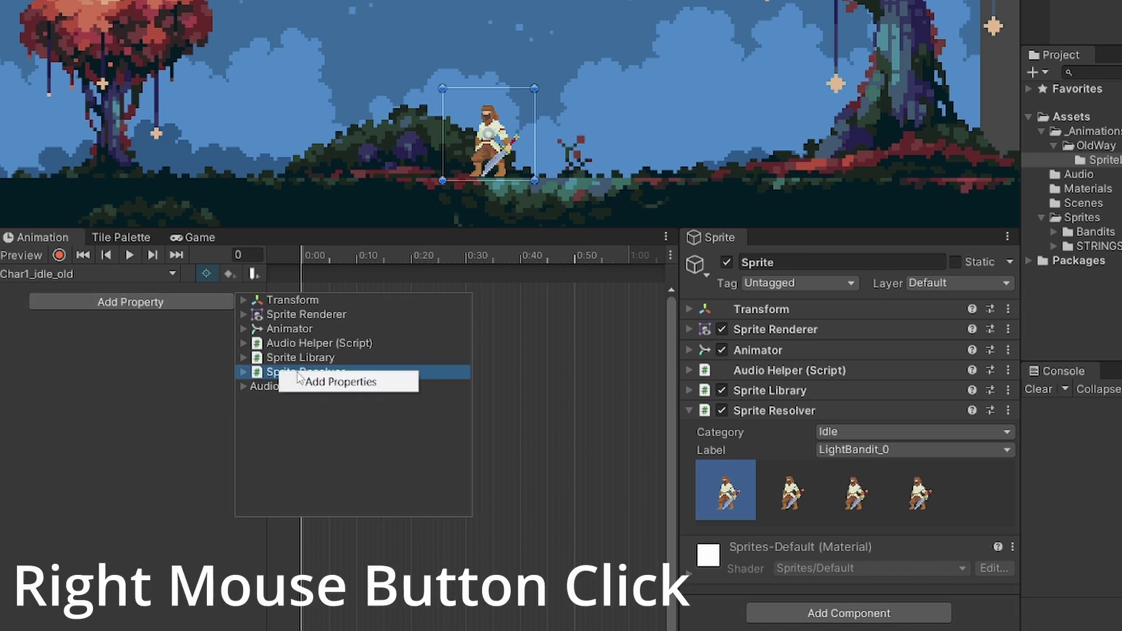
{"action": "left_click", "coordinate": [302, 387]}
{"action": "left_click", "coordinate": [95, 449]}
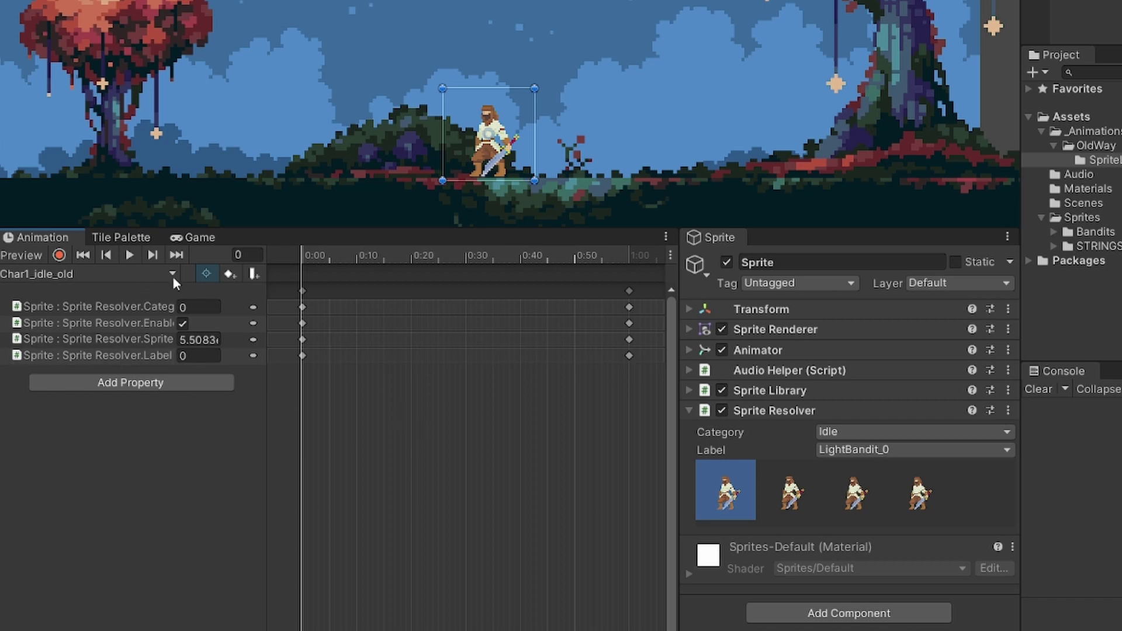
- Widen the animation property list and delete the Sprite Resolver end keyframes at 1:00, keeping those at frame 0
{"action": "left_click_drag", "start_coordinate": [269, 269], "coordinate": [337, 269]}
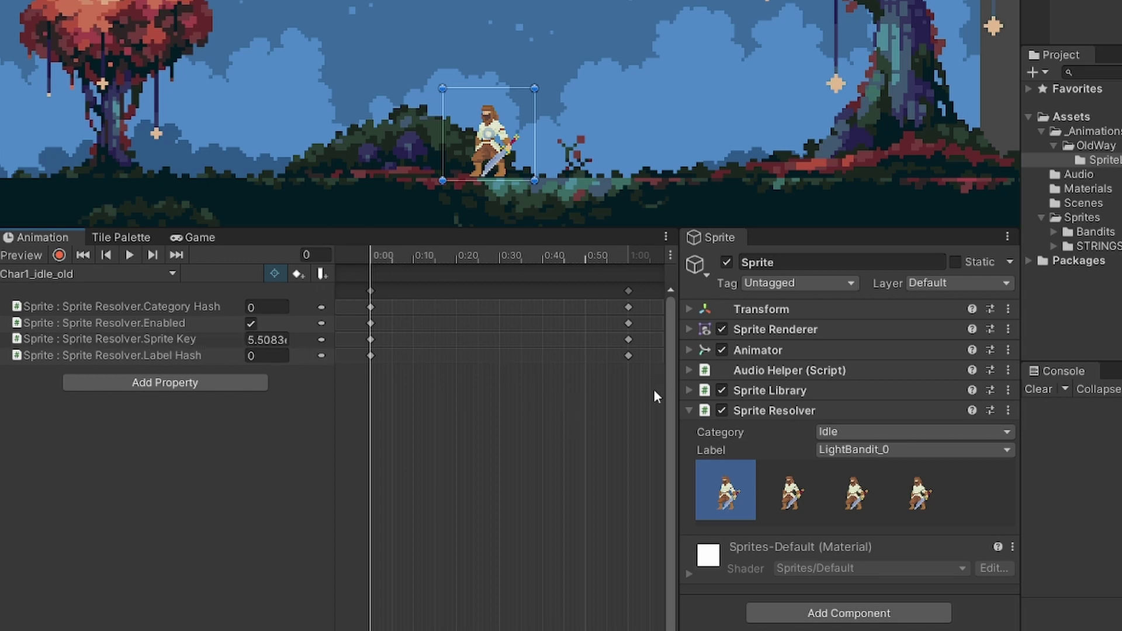
{"action": "left_click_drag", "start_coordinate": [653, 388], "coordinate": [601, 267]}
{"action": "key", "text": "Delete"}
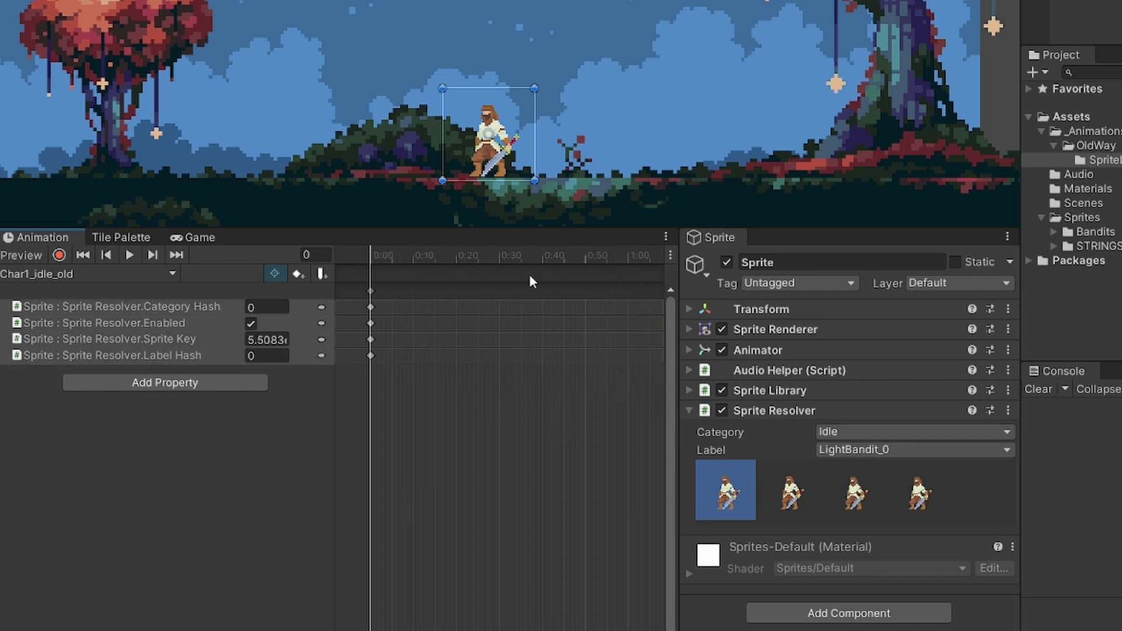
{"action": "scroll", "coordinate": [555, 356], "scroll_direction": "down", "scroll_amount": 3}
{"action": "scroll", "coordinate": [480, 404], "scroll_direction": "up", "scroll_amount": 3}
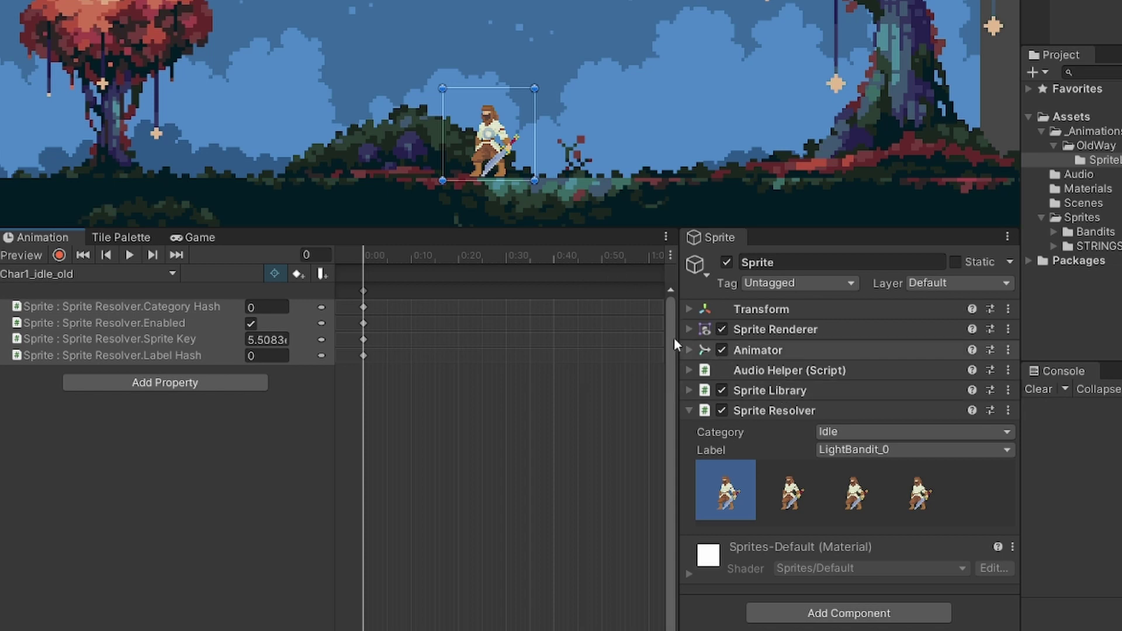
- Start recording Char1_idle_old with the category Idle and key the sprite LightBandit_1 at frame 1
{"action": "left_click", "coordinate": [59, 254]}
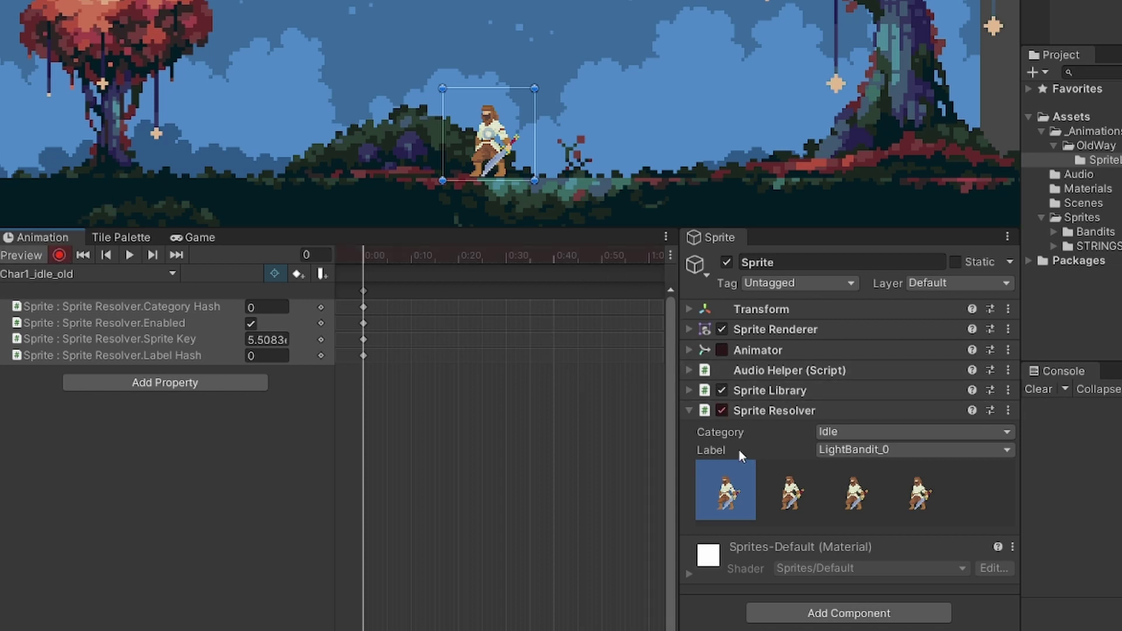
{"action": "left_click", "coordinate": [820, 436]}
{"action": "left_click", "coordinate": [850, 468]}
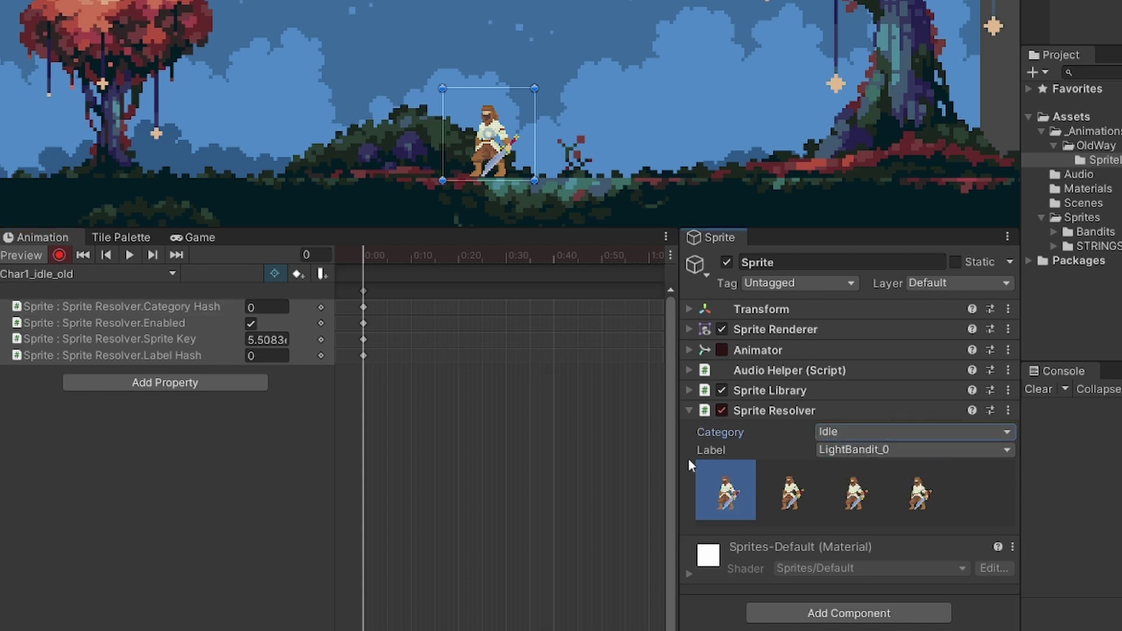
{"action": "left_click_drag", "start_coordinate": [363, 253], "coordinate": [367, 255]}
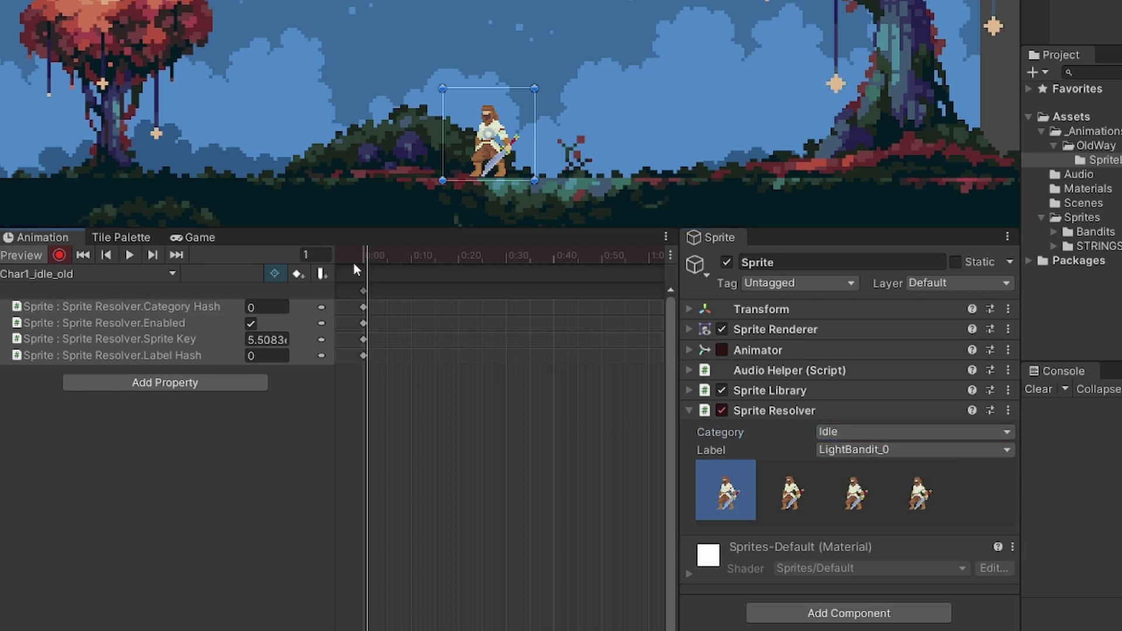
{"action": "left_click", "coordinate": [791, 491]}
{"action": "scroll", "coordinate": [381, 312], "scroll_direction": "up", "scroll_amount": 3}
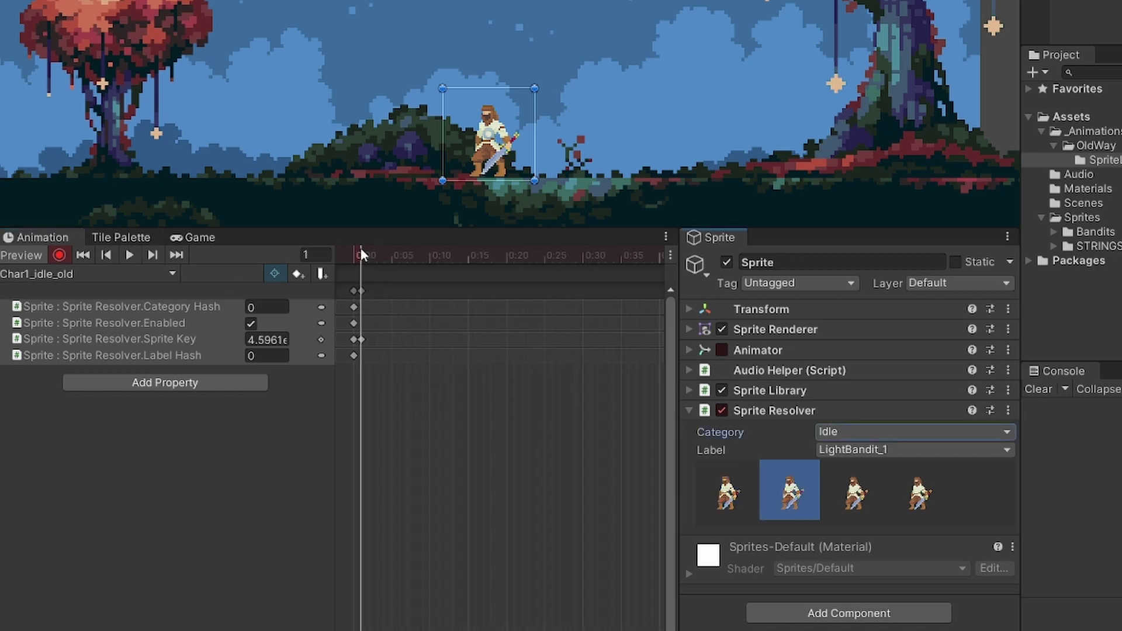
- Key LightBandit_2 at frame 2, LightBandit_3 at frame 3 and LightBandit_0 at frame 4, and stop recording
{"action": "left_click_drag", "start_coordinate": [363, 253], "coordinate": [370, 254]}
{"action": "left_click", "coordinate": [839, 488]}
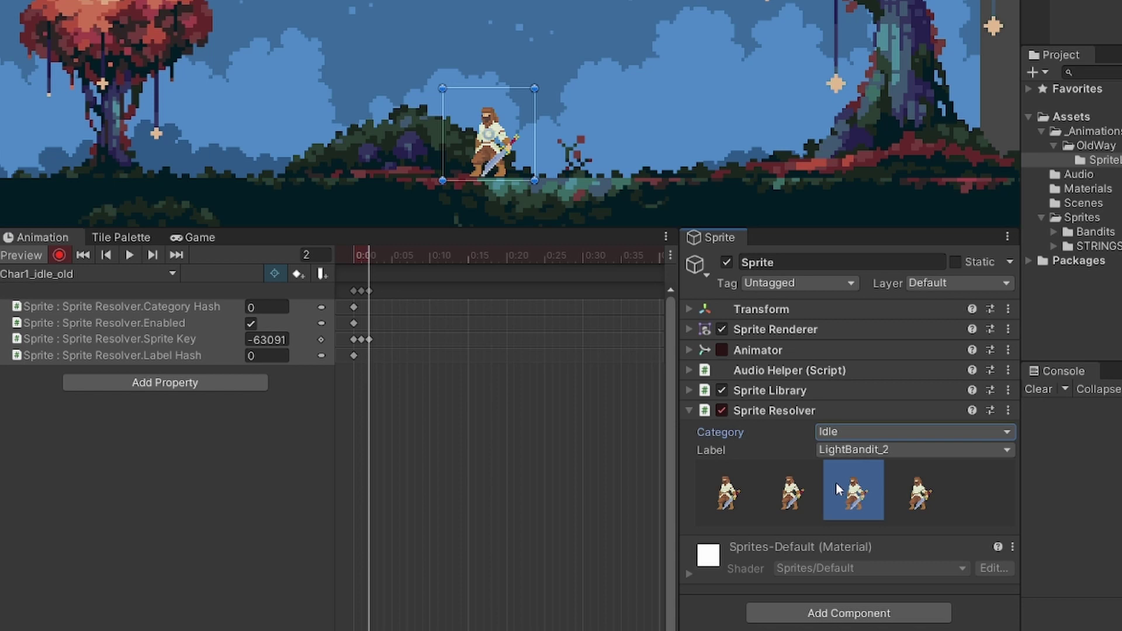
{"action": "left_click", "coordinate": [376, 253]}
{"action": "left_click", "coordinate": [905, 484]}
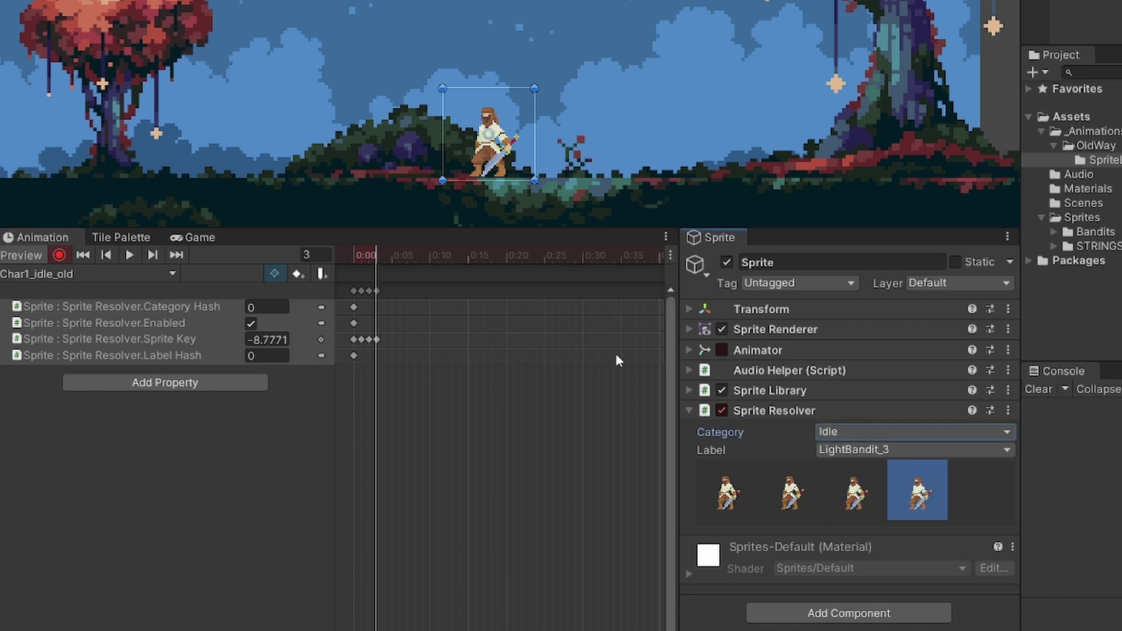
{"action": "left_click", "coordinate": [384, 256]}
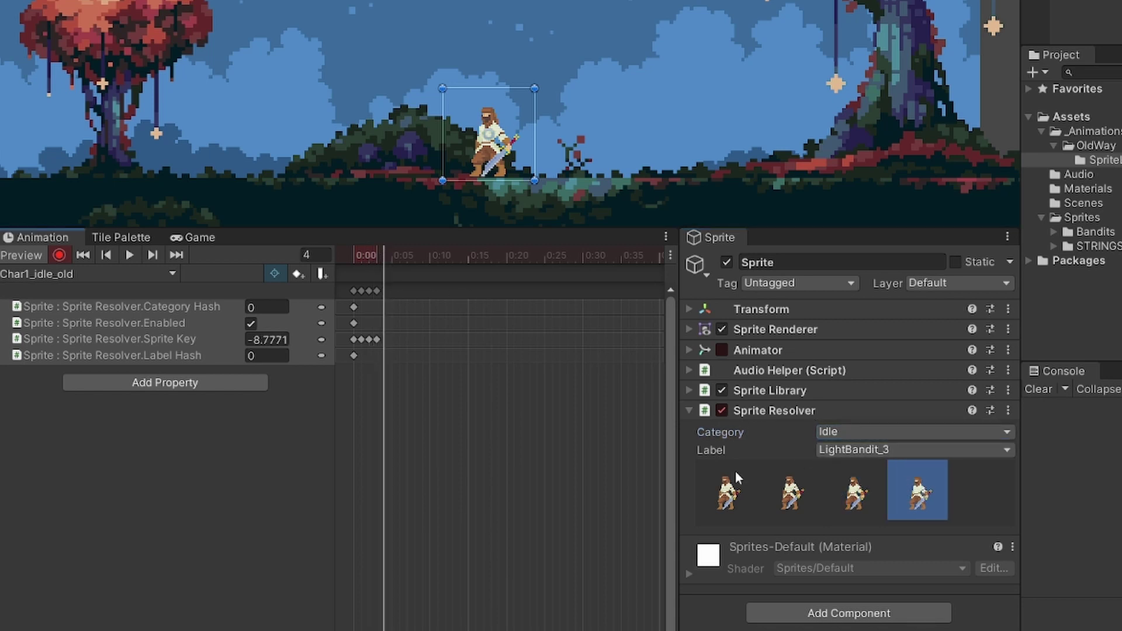
{"action": "left_click", "coordinate": [727, 496]}
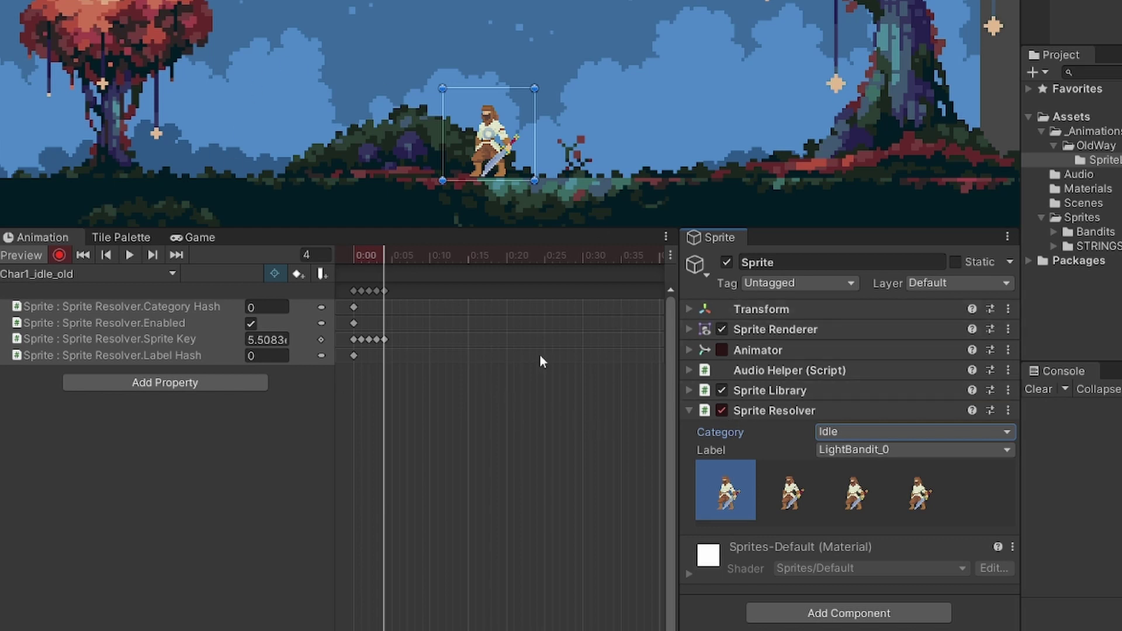
{"action": "left_click", "coordinate": [60, 255]}
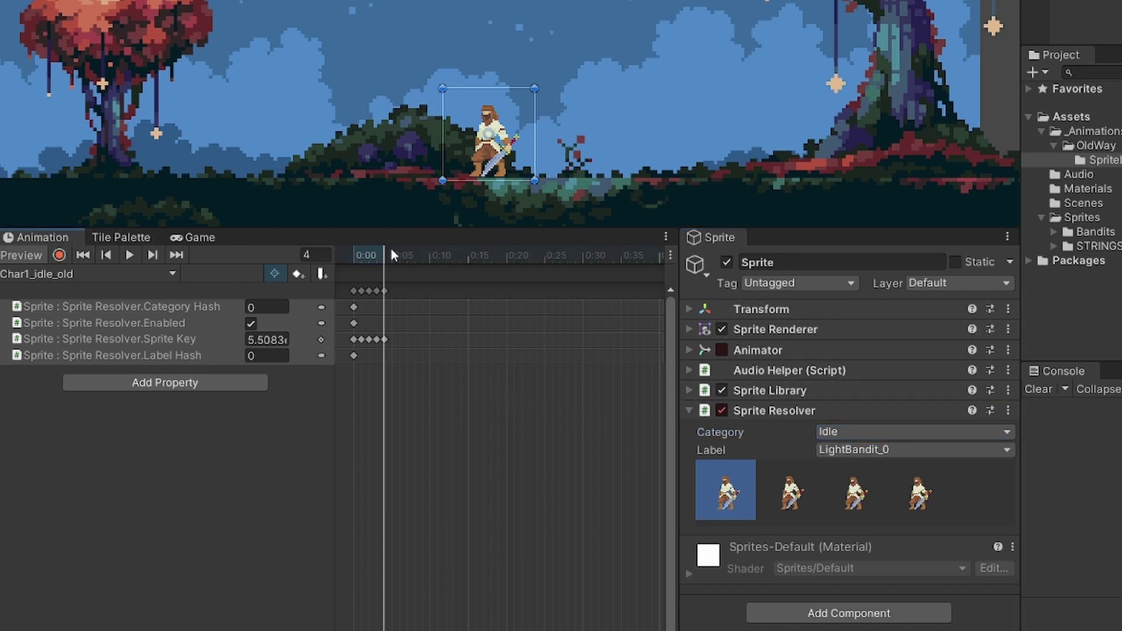
- Play the idle animation from frame 0, stop it and return the playhead to frame 0
{"action": "left_click_drag", "start_coordinate": [389, 248], "coordinate": [124, 331]}
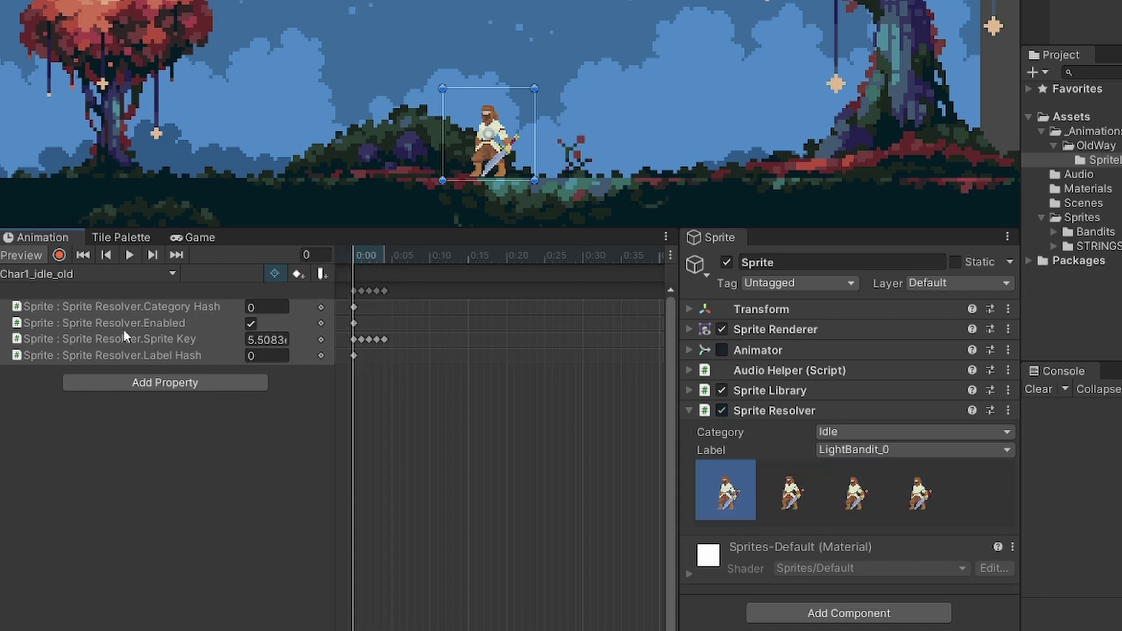
{"action": "left_click", "coordinate": [130, 256]}
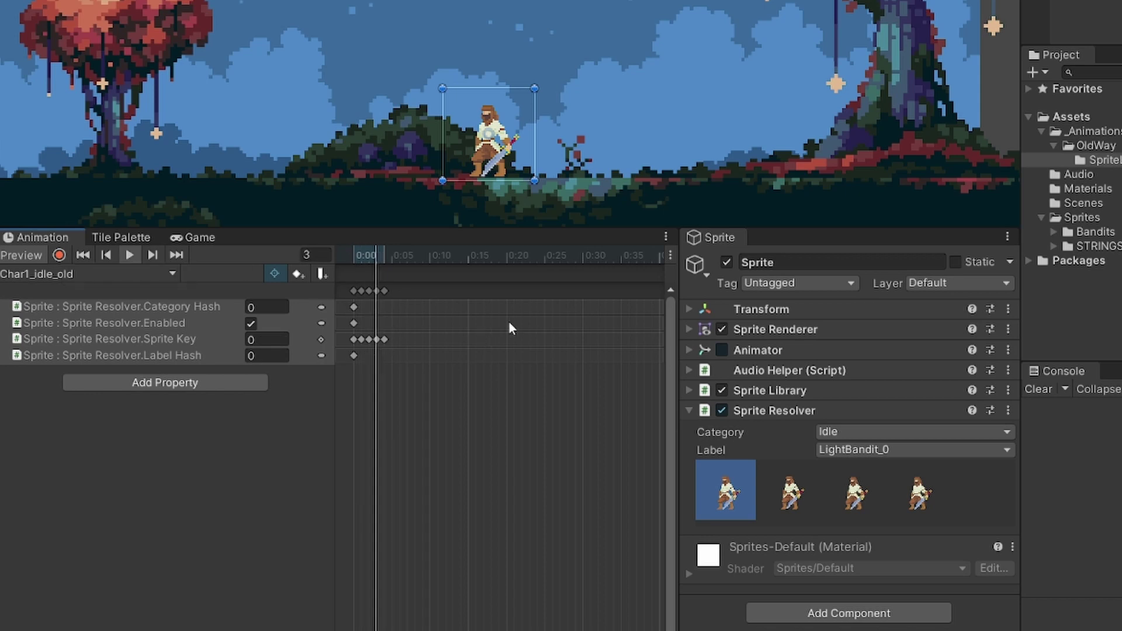
{"action": "left_click", "coordinate": [133, 255]}
{"action": "left_click_drag", "start_coordinate": [376, 259], "coordinate": [353, 261]}
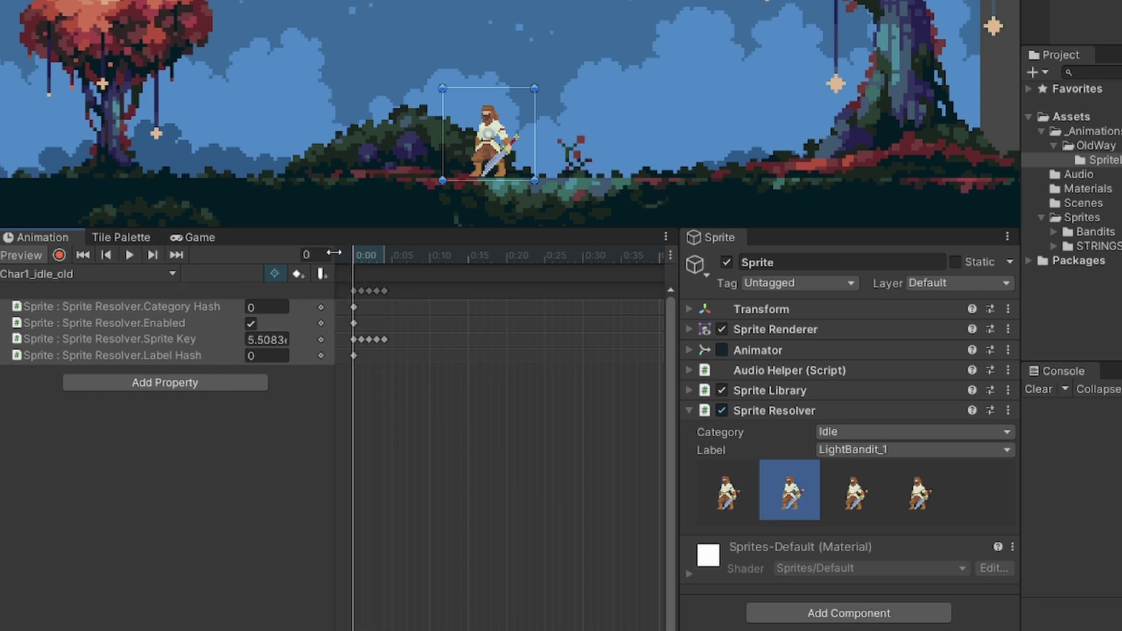
- Select all keyframes of the idle clip and set them to Broken with both tangents Constant
{"action": "scroll", "coordinate": [346, 521], "scroll_direction": "up", "scroll_amount": 2}
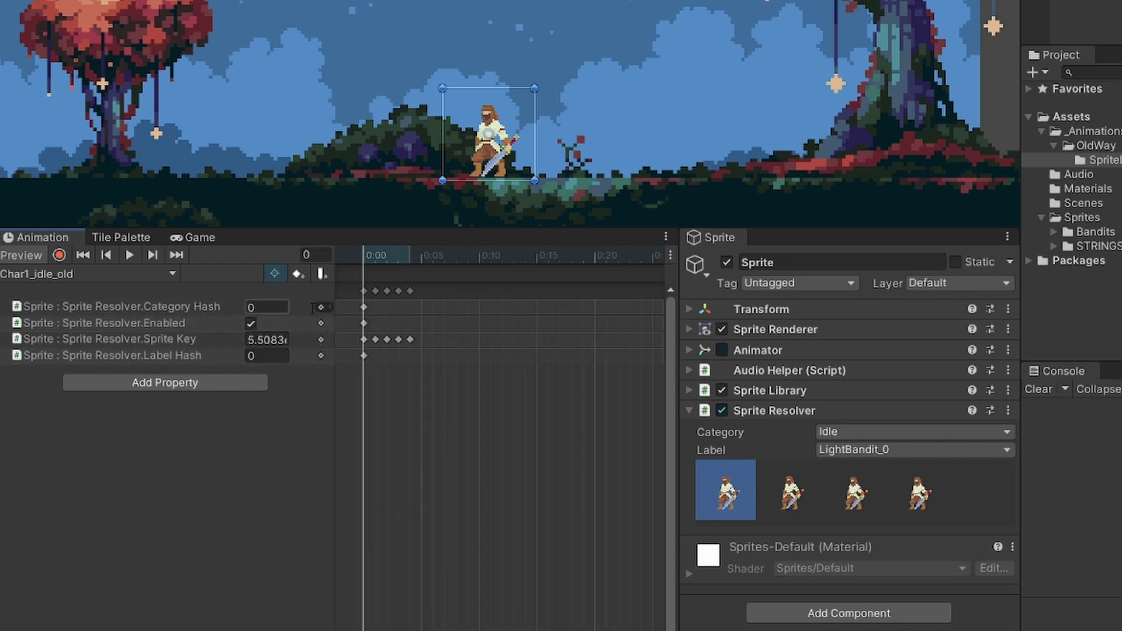
{"action": "mouse_move", "coordinate": [364, 252]}
{"action": "left_mouse_down"}
{"action": "mouse_move", "coordinate": [383, 258]}
{"action": "mouse_move", "coordinate": [362, 262]}
{"action": "left_mouse_up"}
{"action": "left_click_drag", "start_coordinate": [479, 428], "coordinate": [349, 279]}
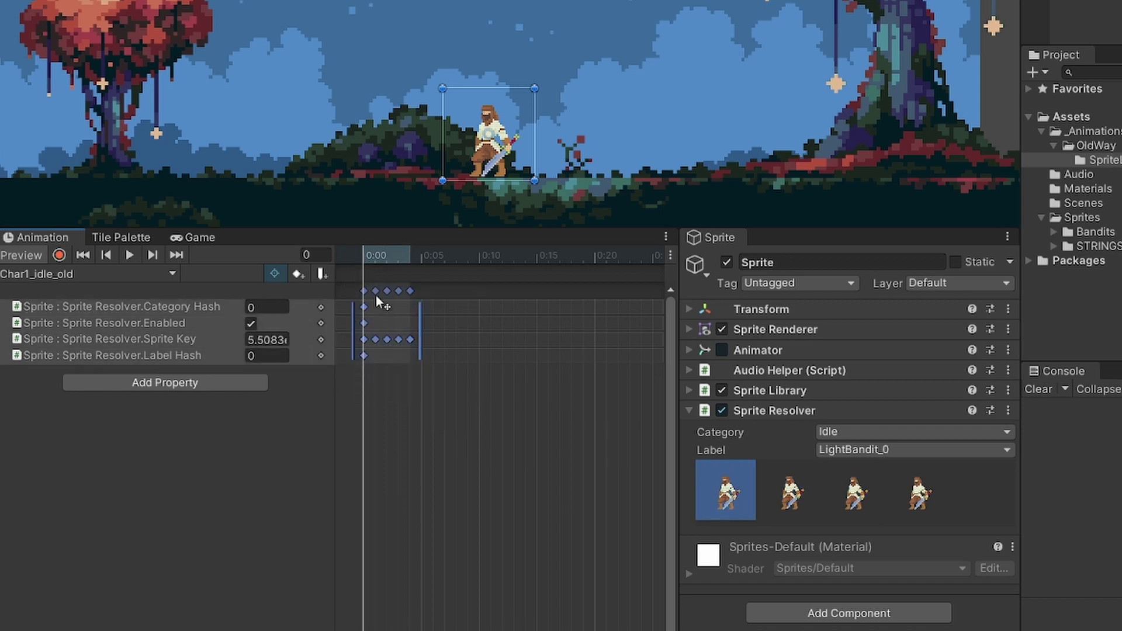
{"action": "right_click", "coordinate": [377, 293]}
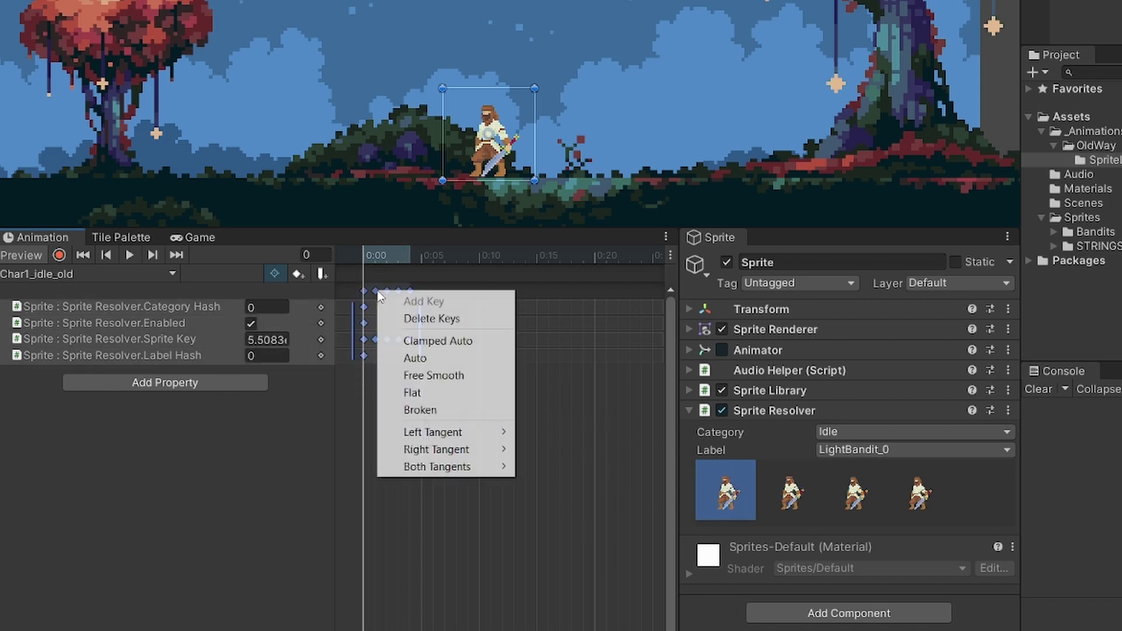
{"action": "left_click", "coordinate": [439, 413]}
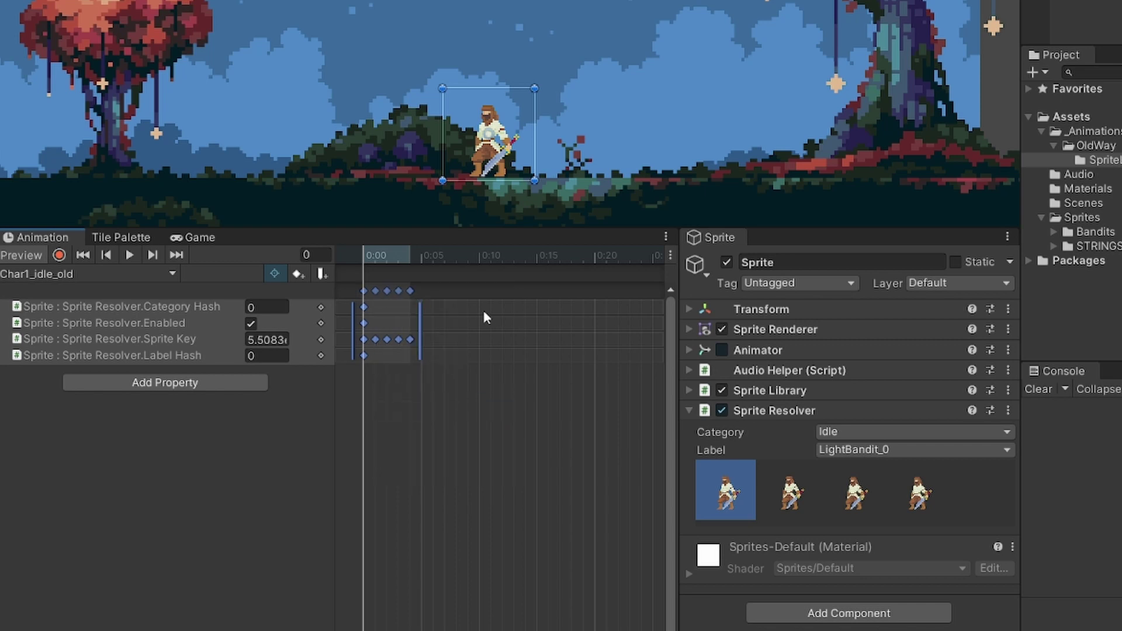
{"action": "right_click", "coordinate": [367, 287]}
{"action": "mouse_move", "coordinate": [475, 469]}
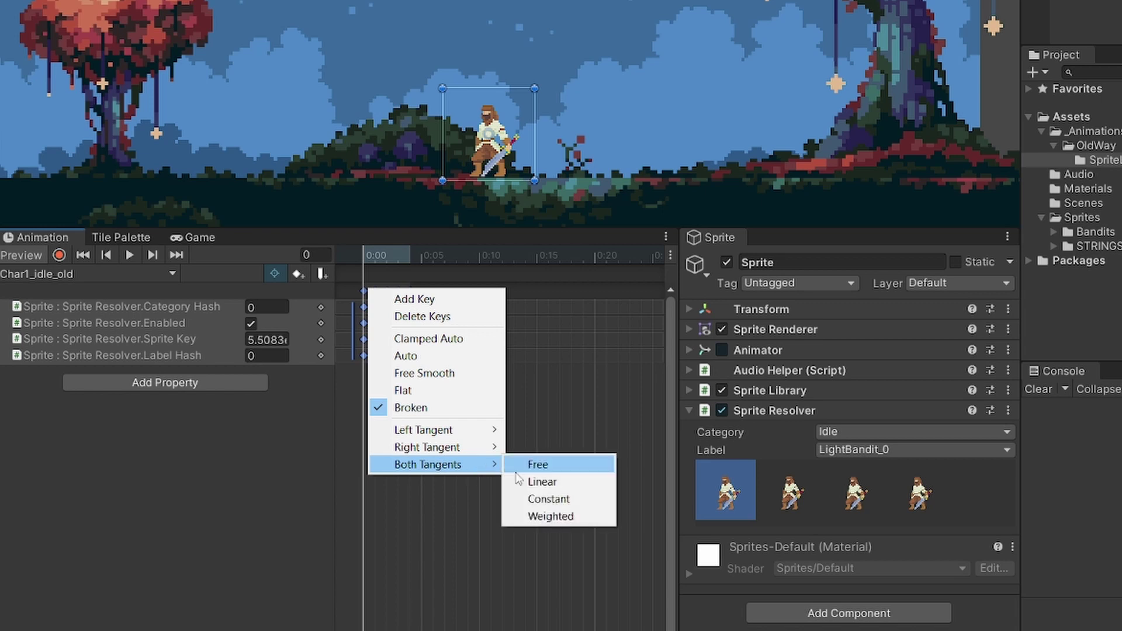
{"action": "left_click", "coordinate": [537, 500]}
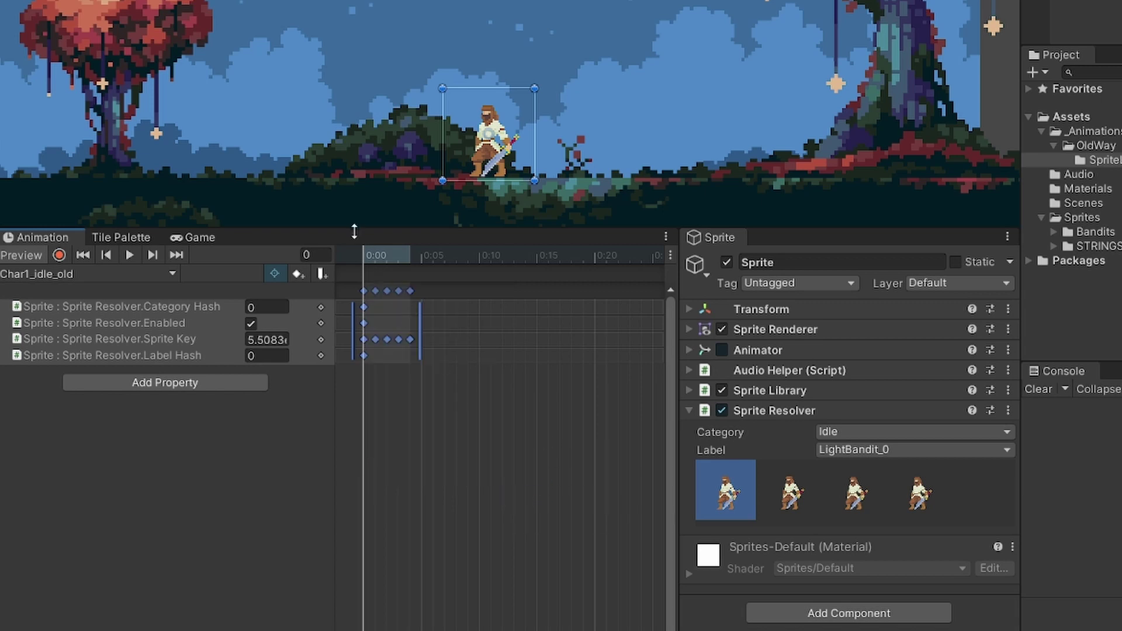
- Stretch the selected idle keyframes until the last one sits at 0:50, playing the animation before and after
{"action": "left_click_drag", "start_coordinate": [367, 251], "coordinate": [244, 252]}
{"action": "left_click", "coordinate": [129, 256]}
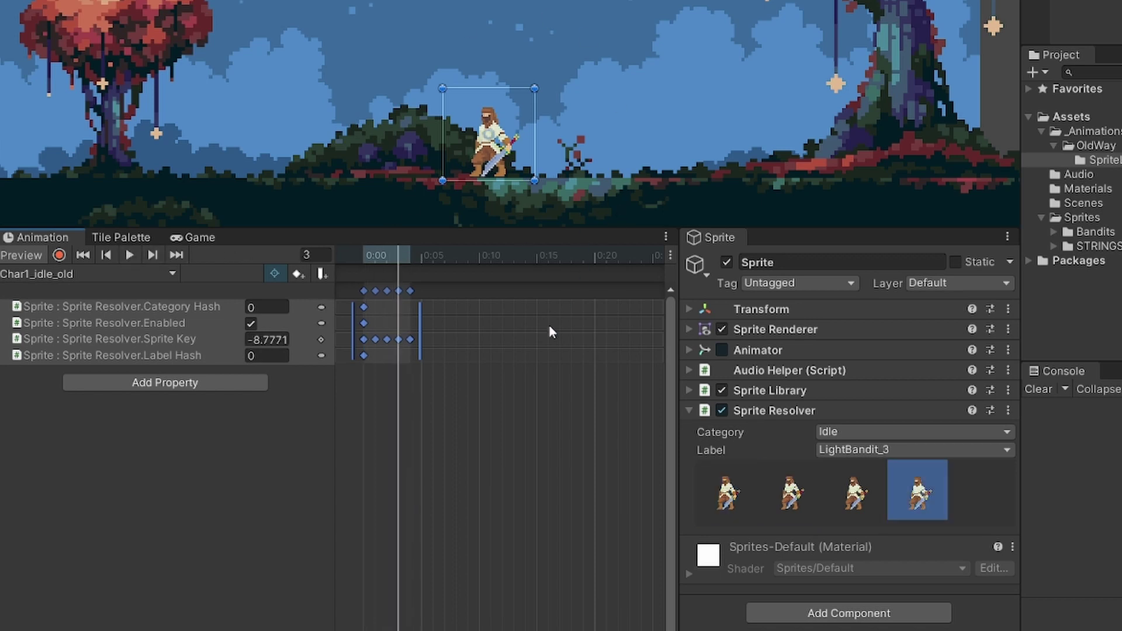
{"action": "scroll", "coordinate": [508, 380], "scroll_direction": "down", "scroll_amount": 5}
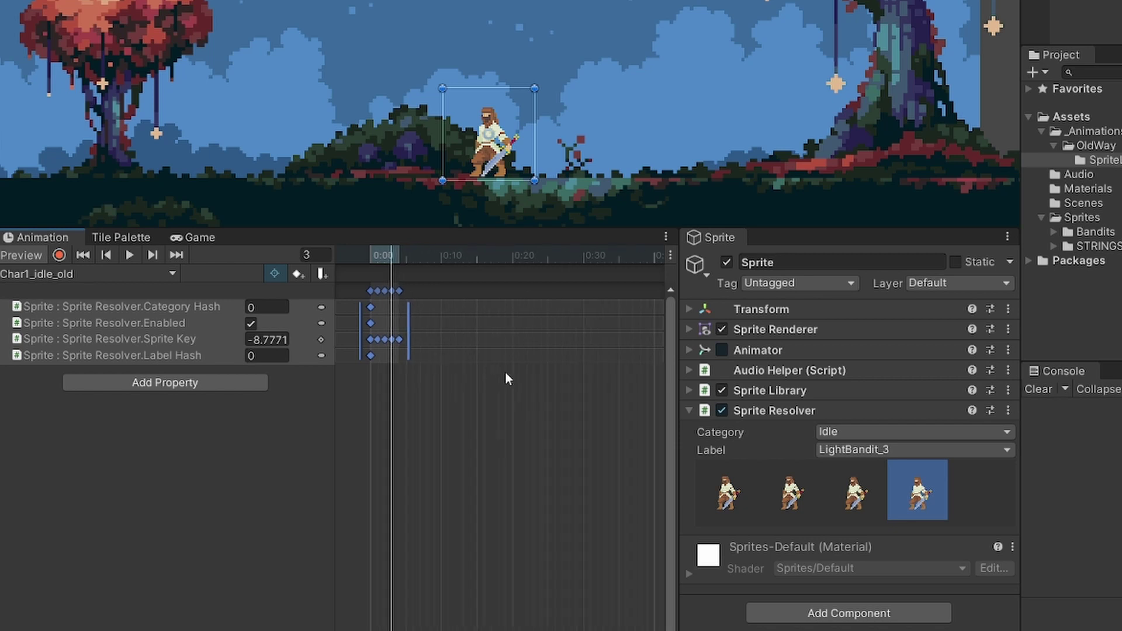
{"action": "left_click_drag", "start_coordinate": [402, 316], "coordinate": [619, 311]}
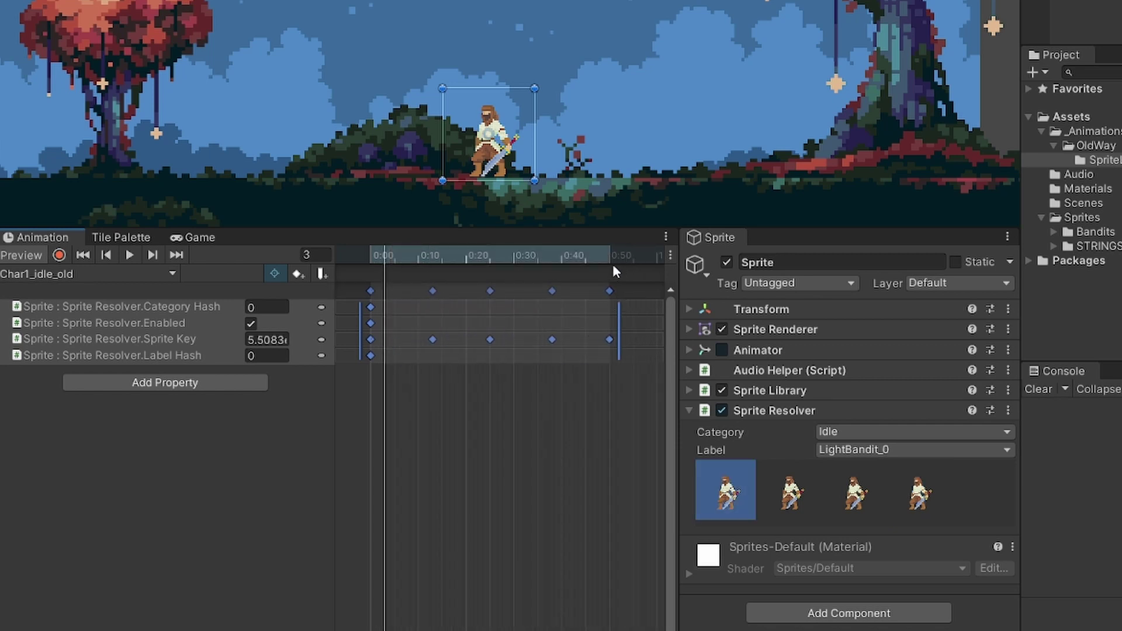
{"action": "left_click", "coordinate": [136, 253]}
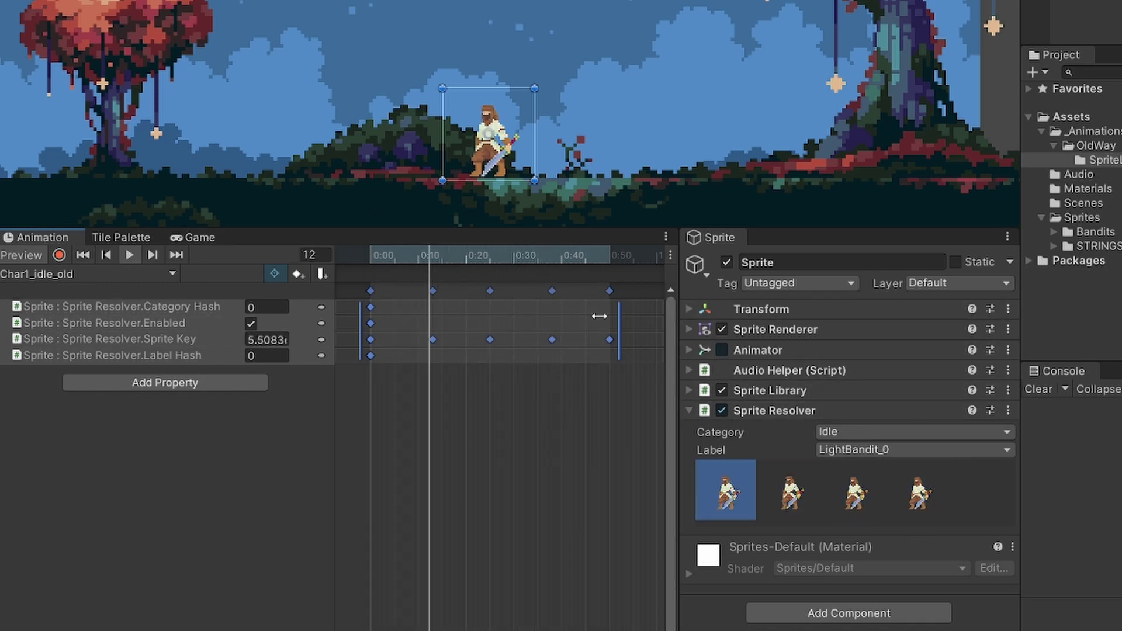
{"action": "left_click", "coordinate": [131, 255]}
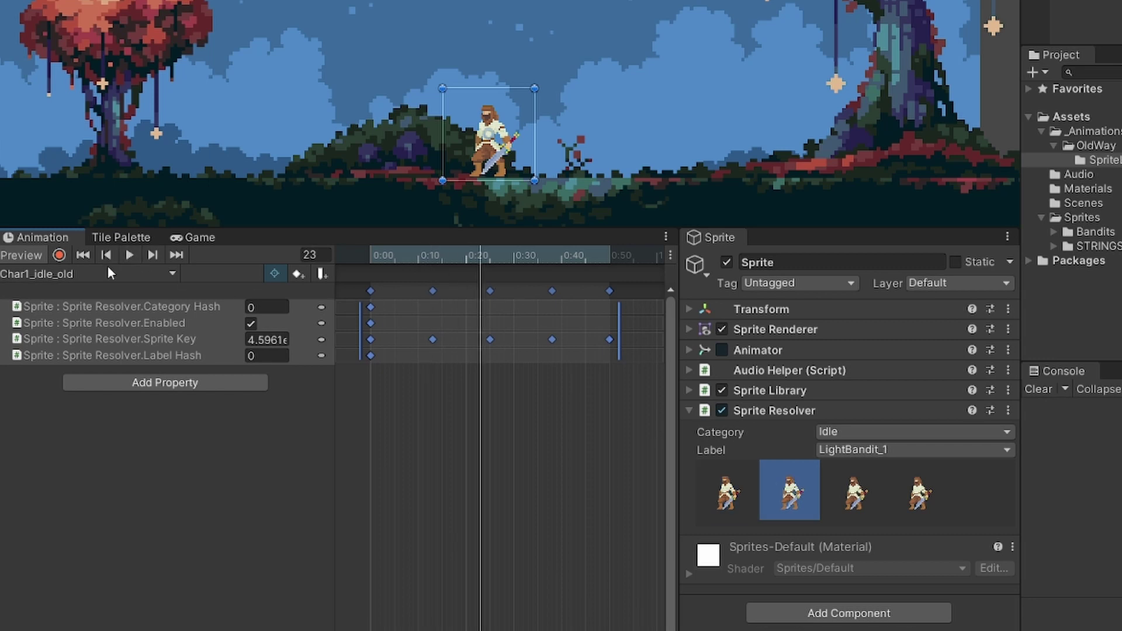
- Switch to the Char1_run_old clip and add all Sprite Resolver properties to it
{"action": "left_click", "coordinate": [108, 272]}
{"action": "left_click", "coordinate": [93, 309]}
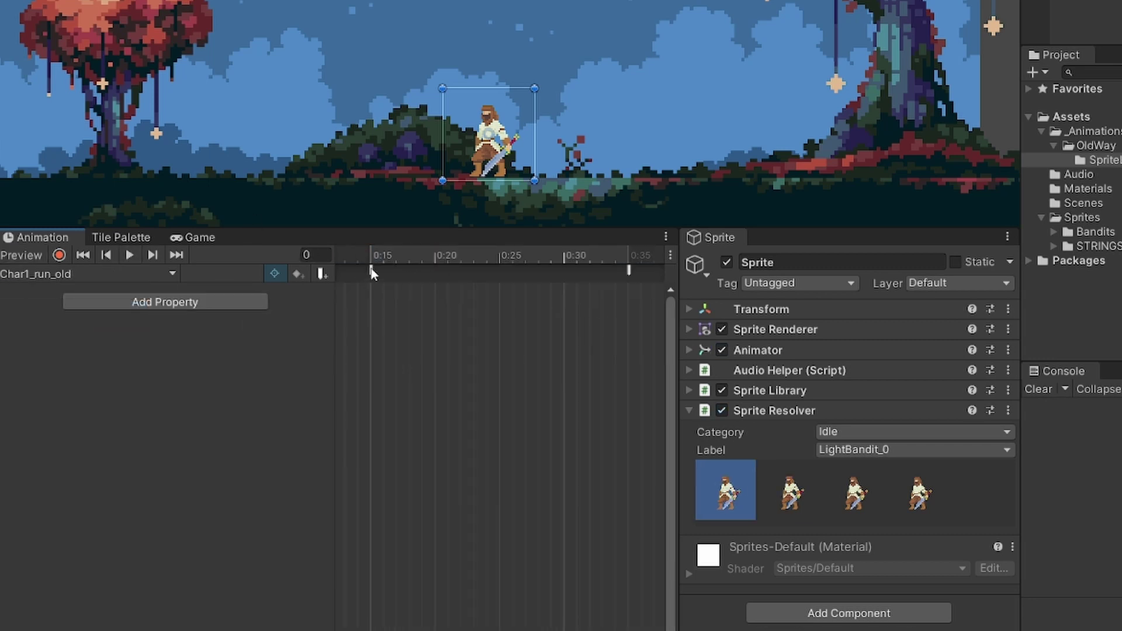
{"action": "scroll", "coordinate": [392, 327], "scroll_direction": "down", "scroll_amount": 3}
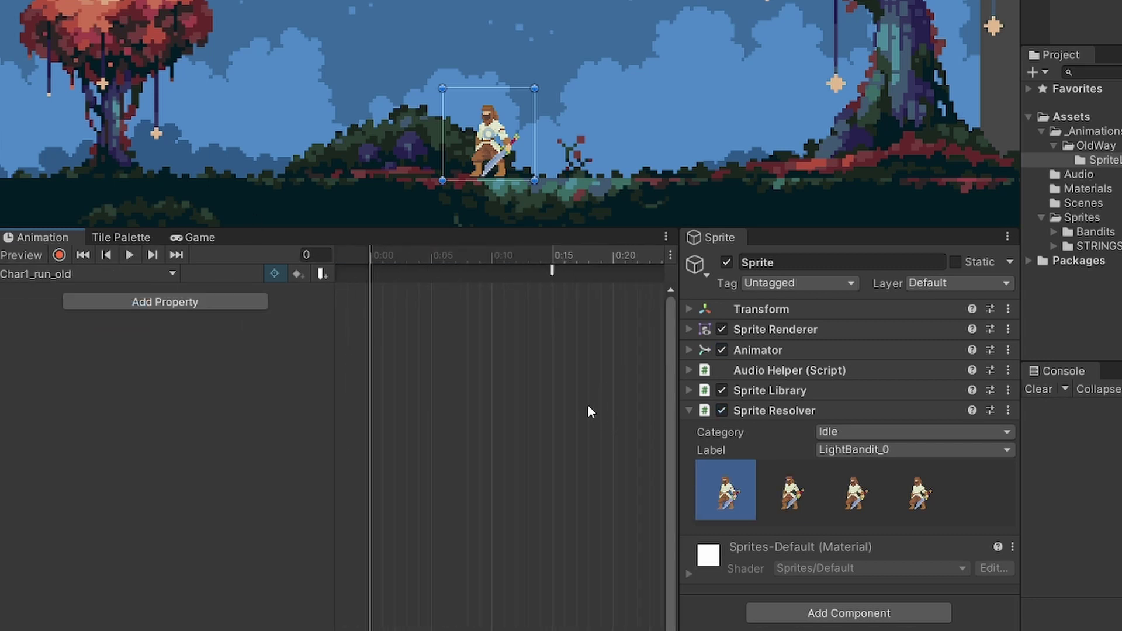
{"action": "scroll", "coordinate": [473, 324], "scroll_direction": "down", "scroll_amount": 1}
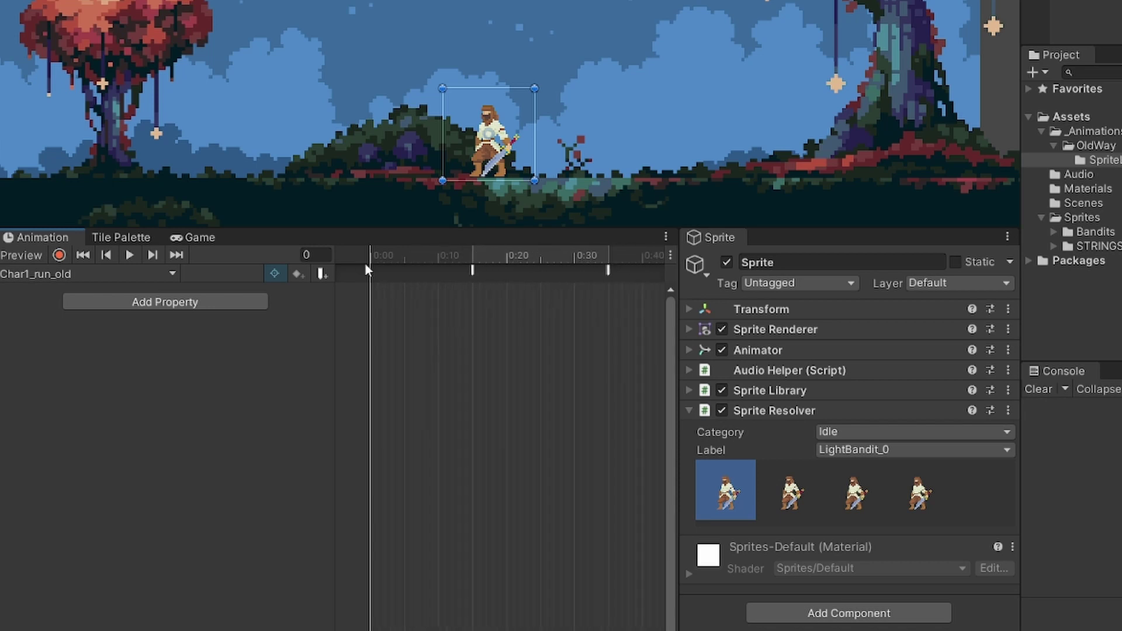
{"action": "left_click", "coordinate": [131, 301]}
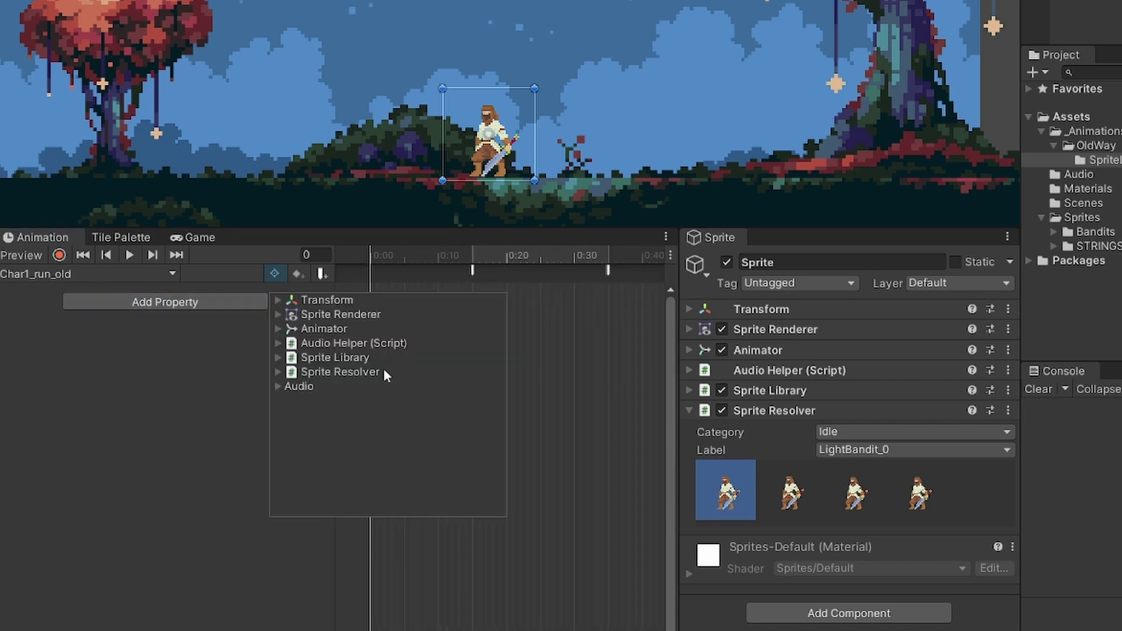
{"action": "left_click", "coordinate": [336, 368]}
{"action": "left_click", "coordinate": [463, 383]}
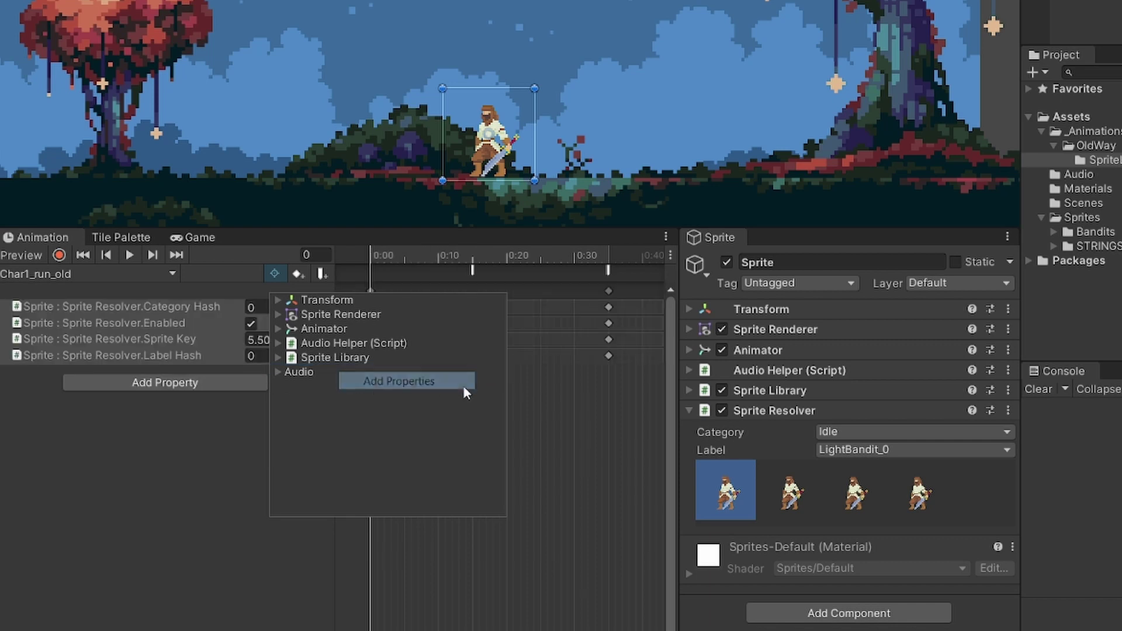
- Delete the run clip's end keyframes, start keyframe recording, and set the Sprite Resolver category to Walk at frame 0
{"action": "left_click_drag", "start_coordinate": [649, 392], "coordinate": [584, 288]}
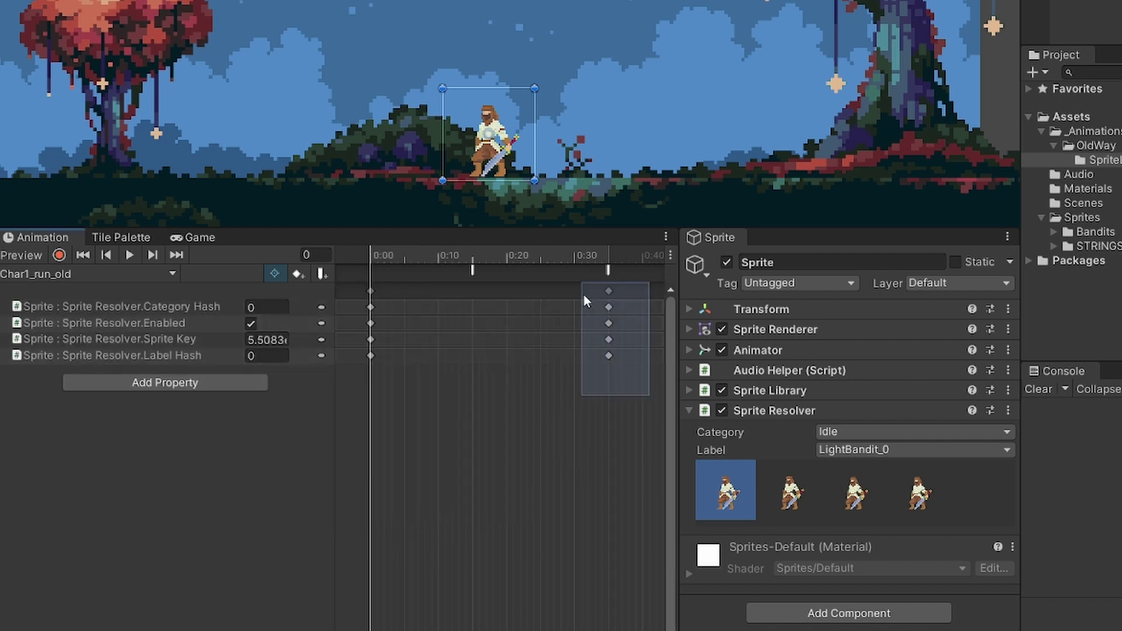
{"action": "key", "text": "Delete"}
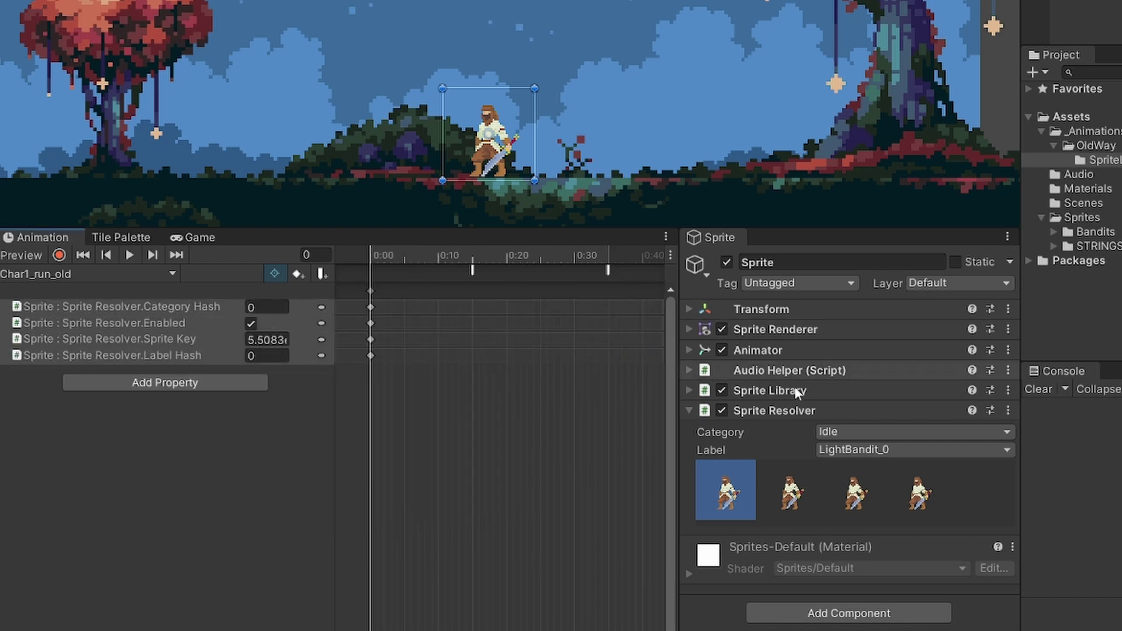
{"action": "left_click", "coordinate": [69, 255]}
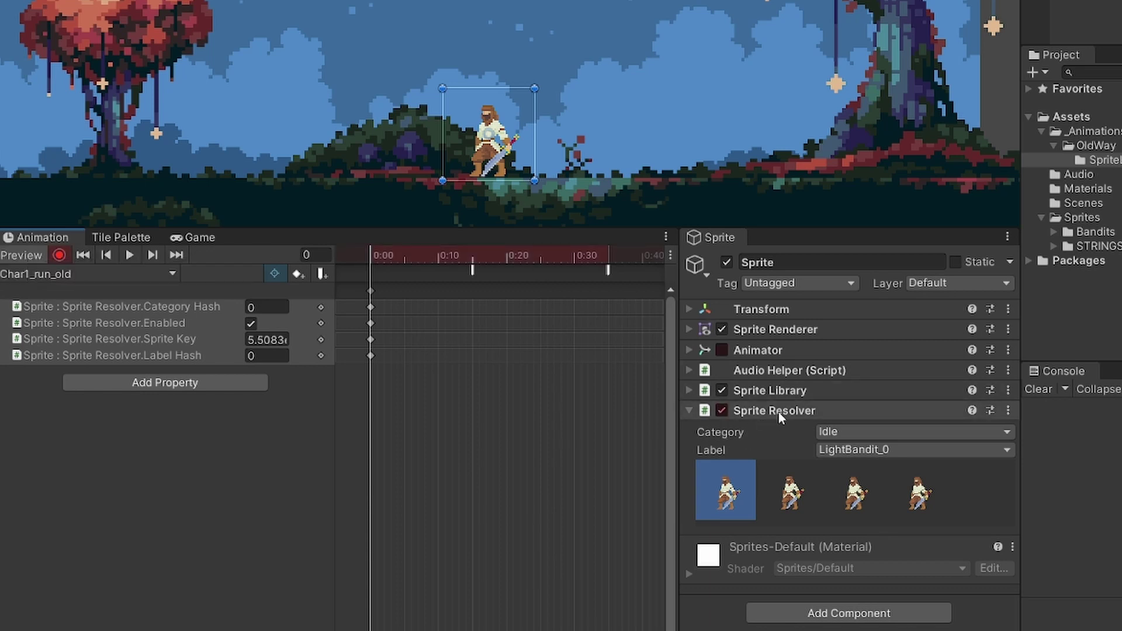
{"action": "left_click", "coordinate": [843, 432]}
{"action": "left_click", "coordinate": [858, 486]}
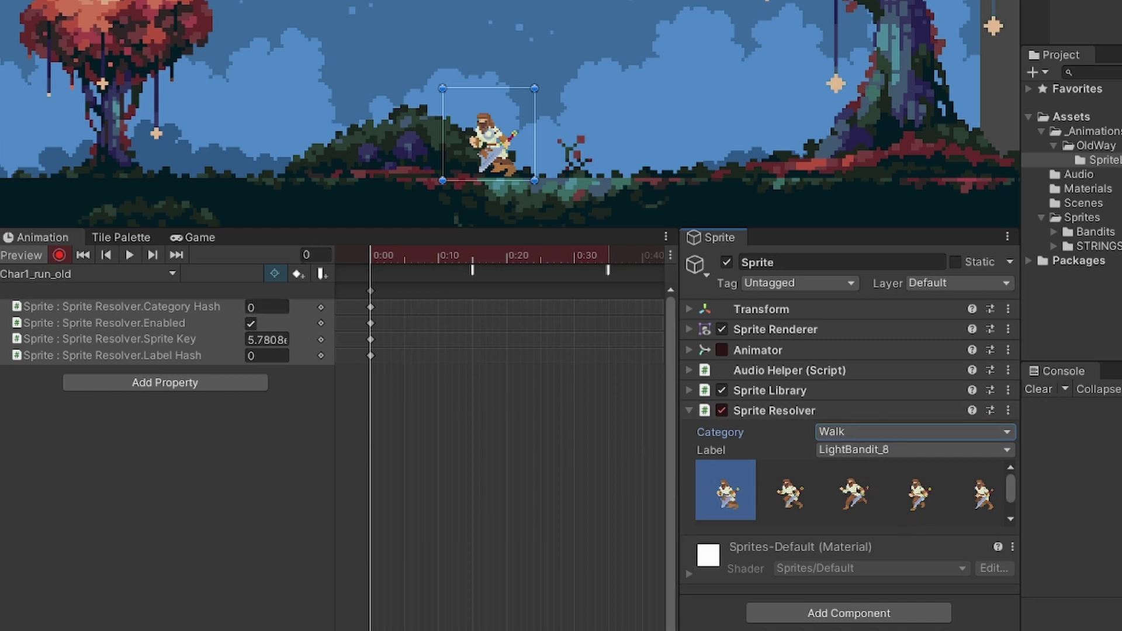
- Record the Walk sprites LightBandit_9 through LightBandit_12 in order at frames 1 to 4 of the run clip
{"action": "left_click", "coordinate": [377, 256]}
{"action": "left_click", "coordinate": [788, 489]}
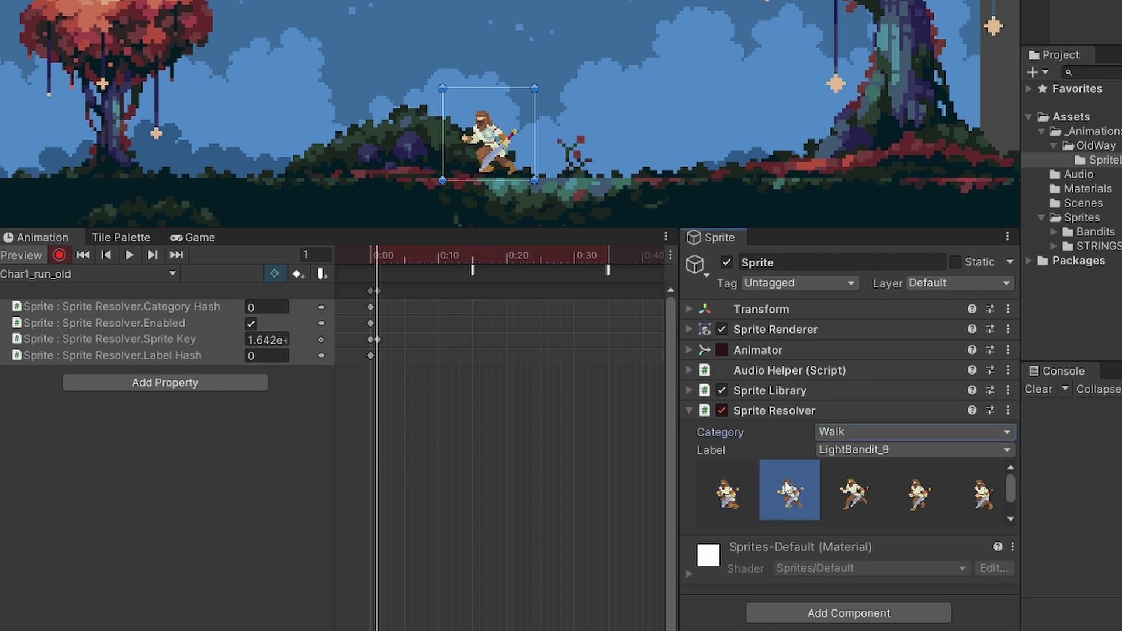
{"action": "left_click", "coordinate": [384, 257]}
{"action": "left_click", "coordinate": [854, 490]}
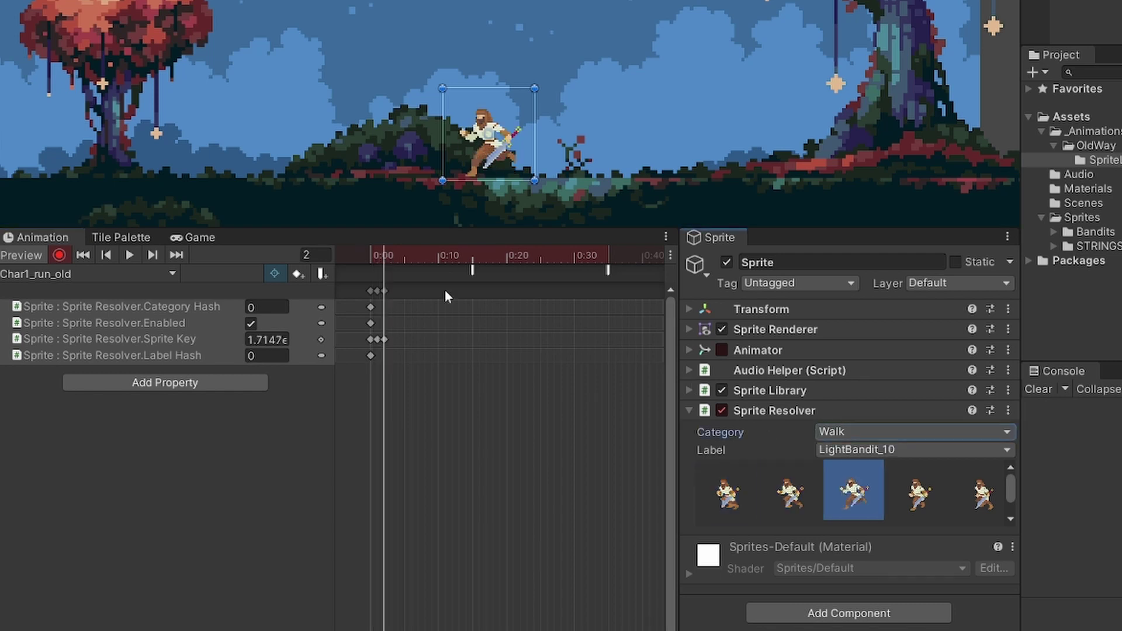
{"action": "left_click", "coordinate": [391, 257]}
{"action": "left_click", "coordinate": [918, 491]}
{"action": "left_click", "coordinate": [398, 257]}
{"action": "left_click", "coordinate": [979, 494]}
- Record the remaining Walk sprites up to LightBandit_15, one per frame, at frames 5 to 7
{"action": "scroll", "coordinate": [948, 505], "scroll_direction": "down", "scroll_amount": 3}
{"action": "left_click", "coordinate": [405, 257]}
{"action": "left_click", "coordinate": [724, 501]}
{"action": "left_click", "coordinate": [412, 256]}
{"action": "left_click", "coordinate": [788, 497]}
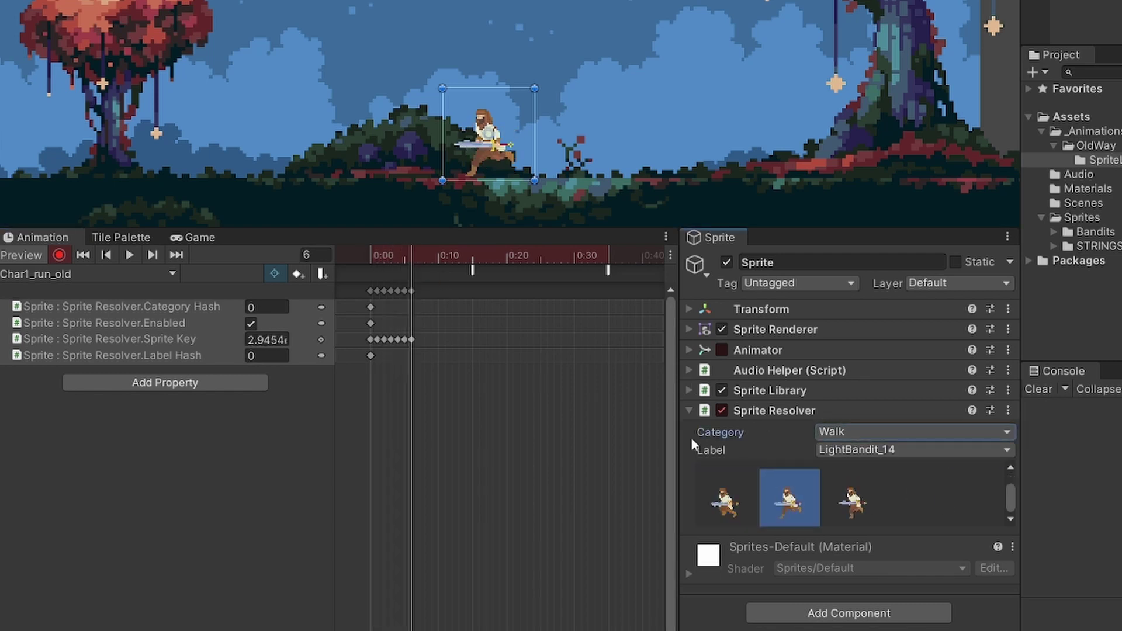
{"action": "left_click", "coordinate": [419, 257]}
{"action": "left_click", "coordinate": [854, 497]}
- Record LightBandit_8 at frame 8 to close the run loop, and stop keyframe recording
{"action": "left_click", "coordinate": [425, 257]}
{"action": "scroll", "coordinate": [828, 523], "scroll_direction": "up", "scroll_amount": 3}
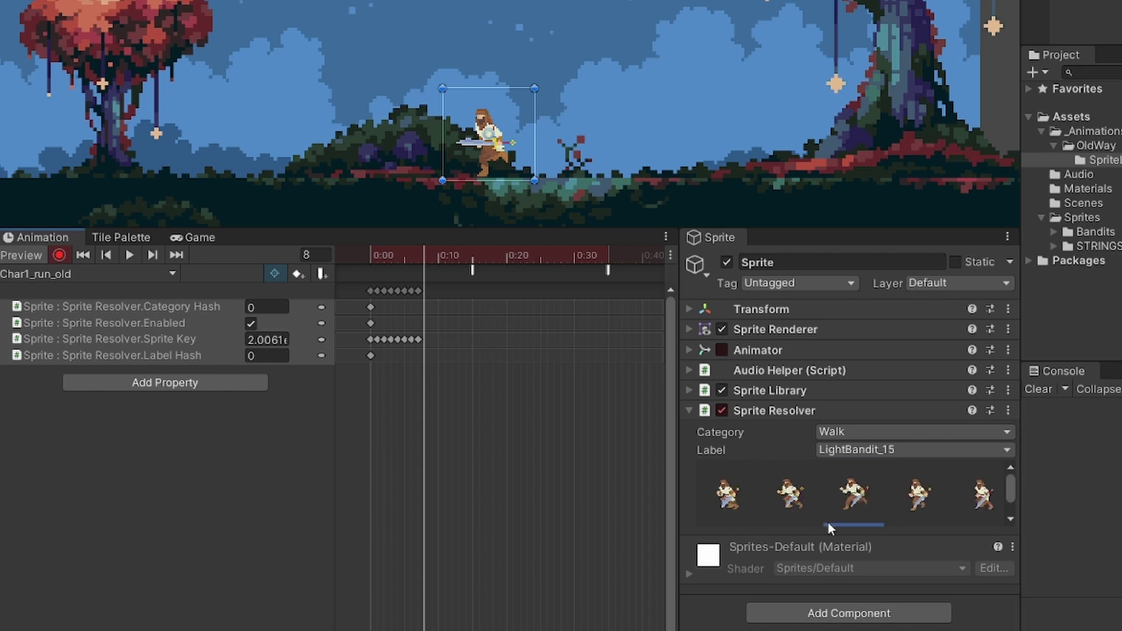
{"action": "left_click", "coordinate": [725, 490]}
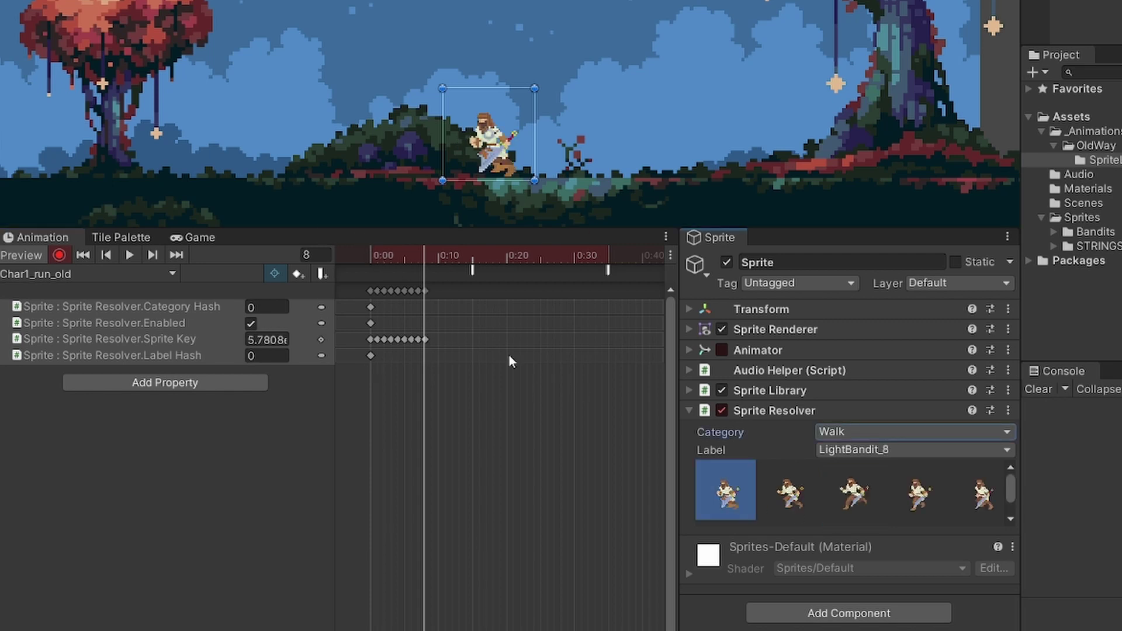
{"action": "left_click", "coordinate": [56, 258]}
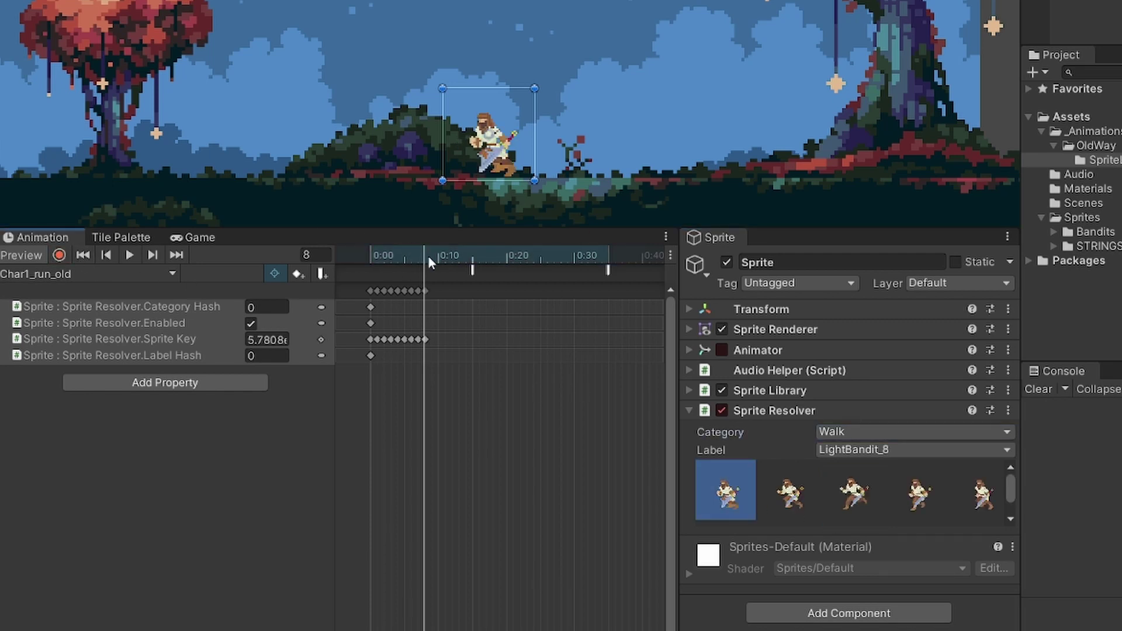
- Return the playhead to frame 0, and play and stop the run animation
{"action": "left_click_drag", "start_coordinate": [429, 257], "coordinate": [339, 258]}
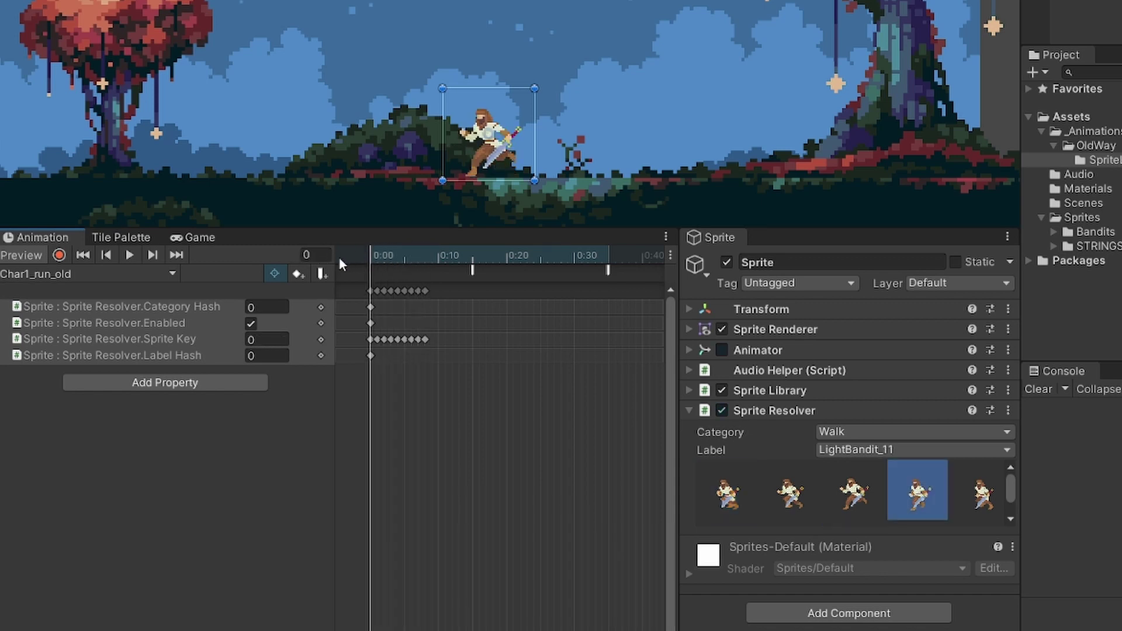
{"action": "left_click", "coordinate": [129, 255]}
{"action": "left_click", "coordinate": [129, 255]}
- Move both animation events of the run clip to frame 0 and return the playhead to frame 0
{"action": "scroll", "coordinate": [520, 353], "scroll_direction": "down", "scroll_amount": 6}
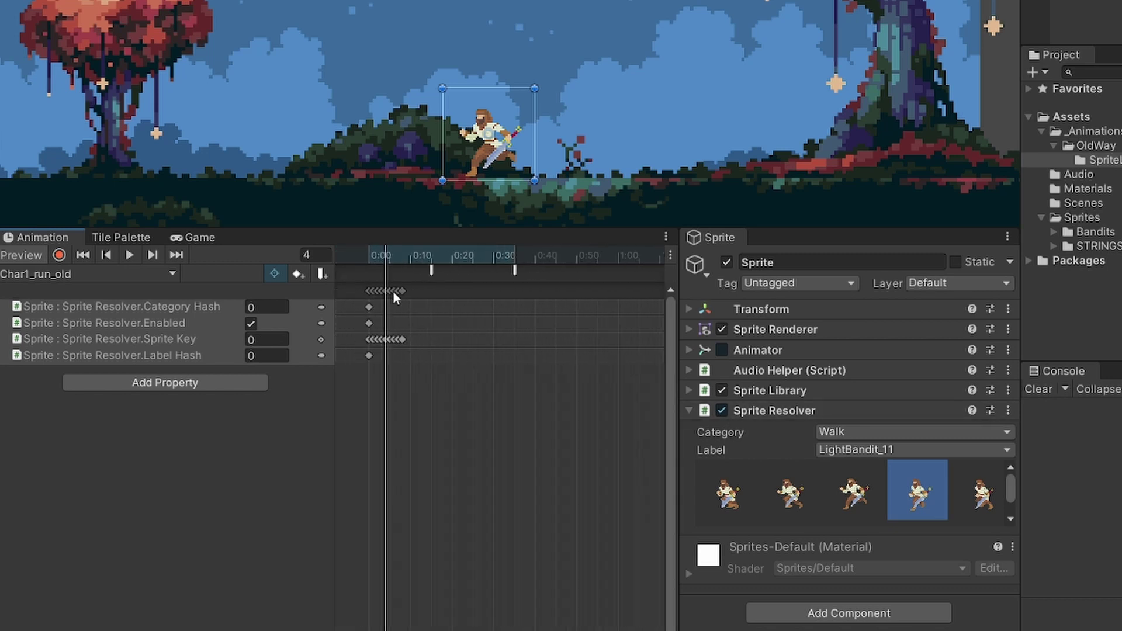
{"action": "scroll", "coordinate": [404, 222], "scroll_direction": "up", "scroll_amount": 3}
{"action": "scroll", "coordinate": [467, 374], "scroll_direction": "up", "scroll_amount": 5}
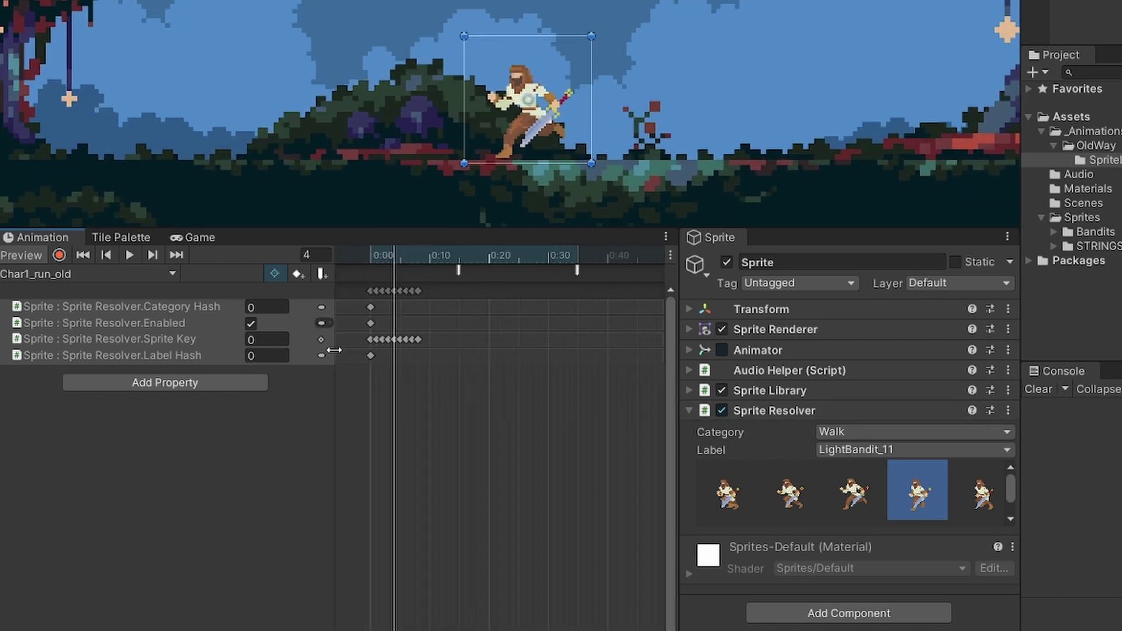
{"action": "left_click", "coordinate": [578, 270]}
{"action": "key", "text": "Delete"}
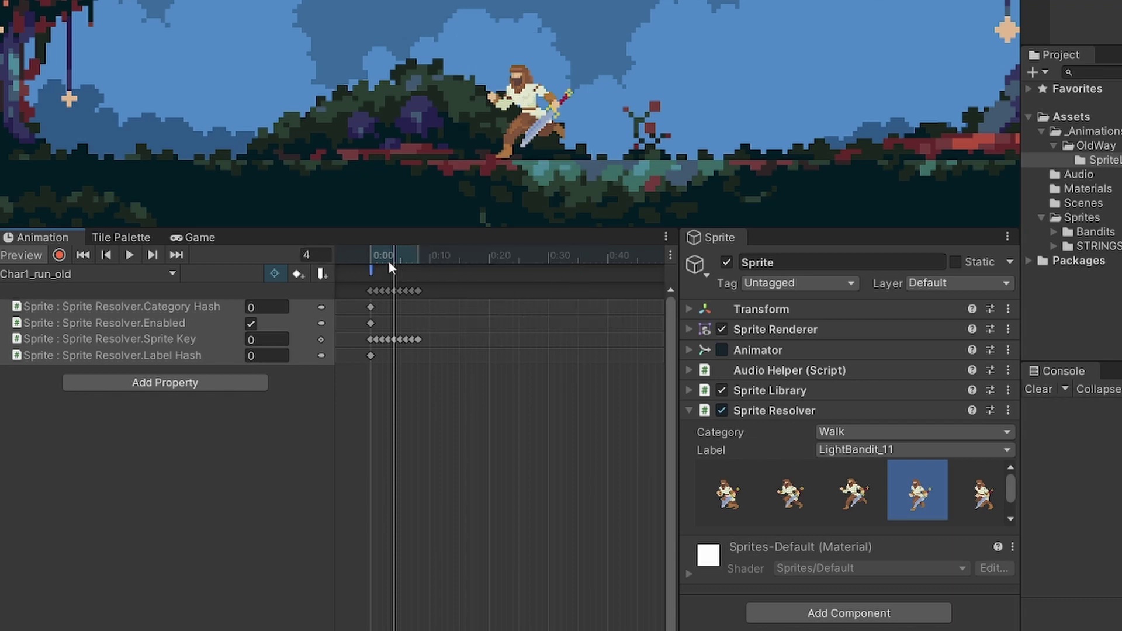
{"action": "left_click_drag", "start_coordinate": [391, 264], "coordinate": [371, 264]}
- Select all keyframes of the run clip and set them to Broken with both tangents Constant
{"action": "left_click_drag", "start_coordinate": [477, 395], "coordinate": [363, 296]}
{"action": "right_click", "coordinate": [372, 292]}
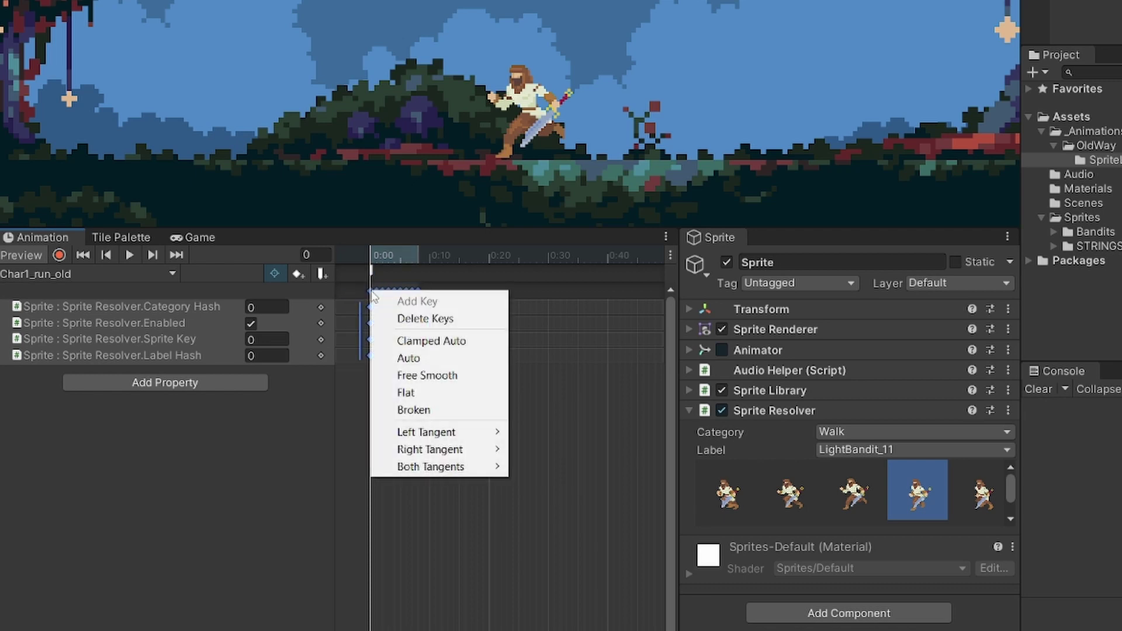
{"action": "left_click", "coordinate": [443, 410]}
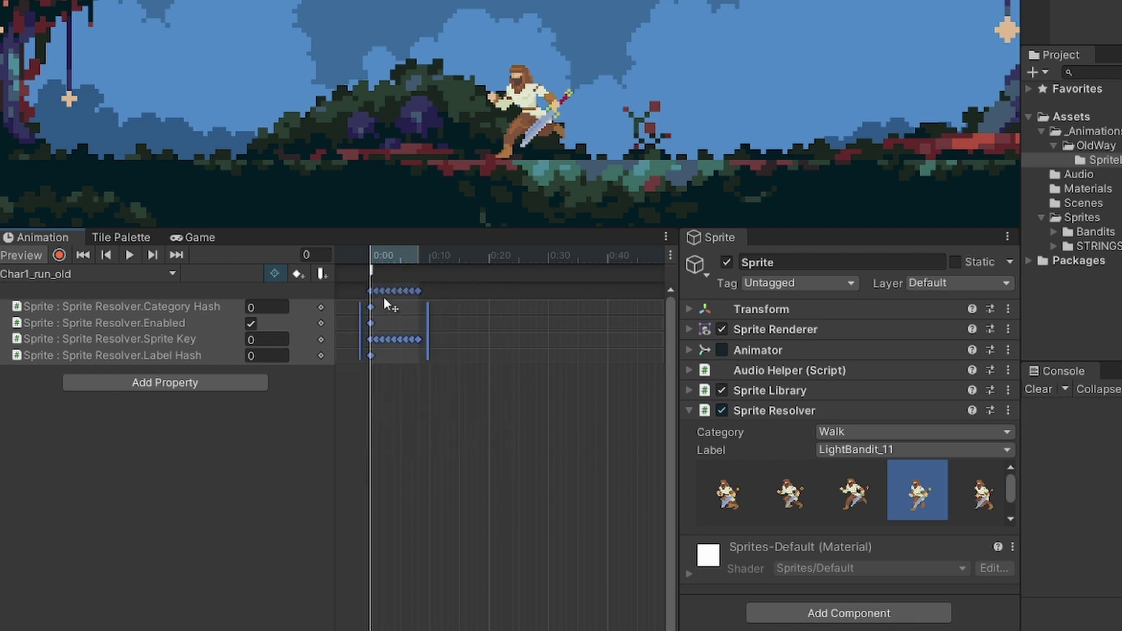
{"action": "right_click", "coordinate": [382, 293]}
{"action": "mouse_move", "coordinate": [476, 464]}
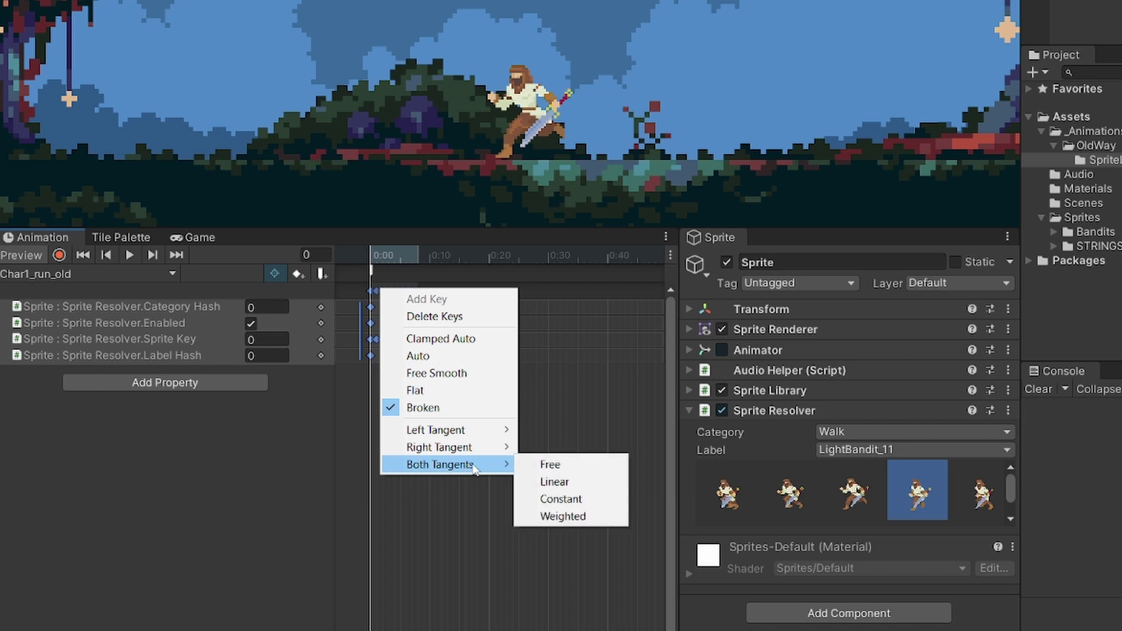
{"action": "left_click", "coordinate": [560, 498]}
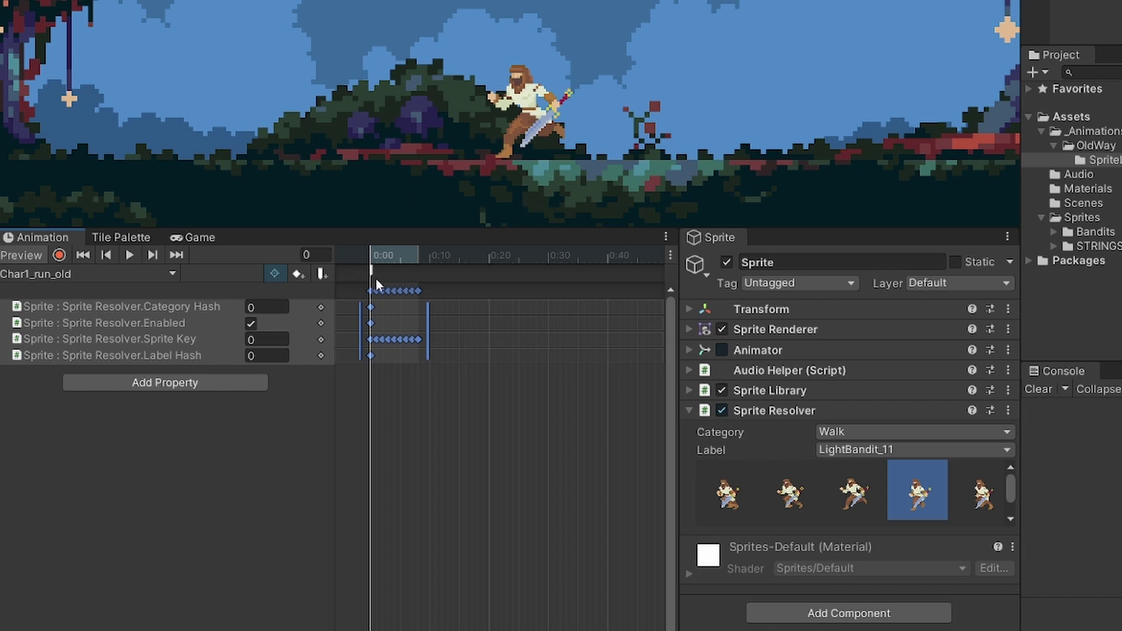
- Stretch the selected run keyframes until the last one sits at 0:40, playing the animation before and after
{"action": "left_click", "coordinate": [129, 255]}
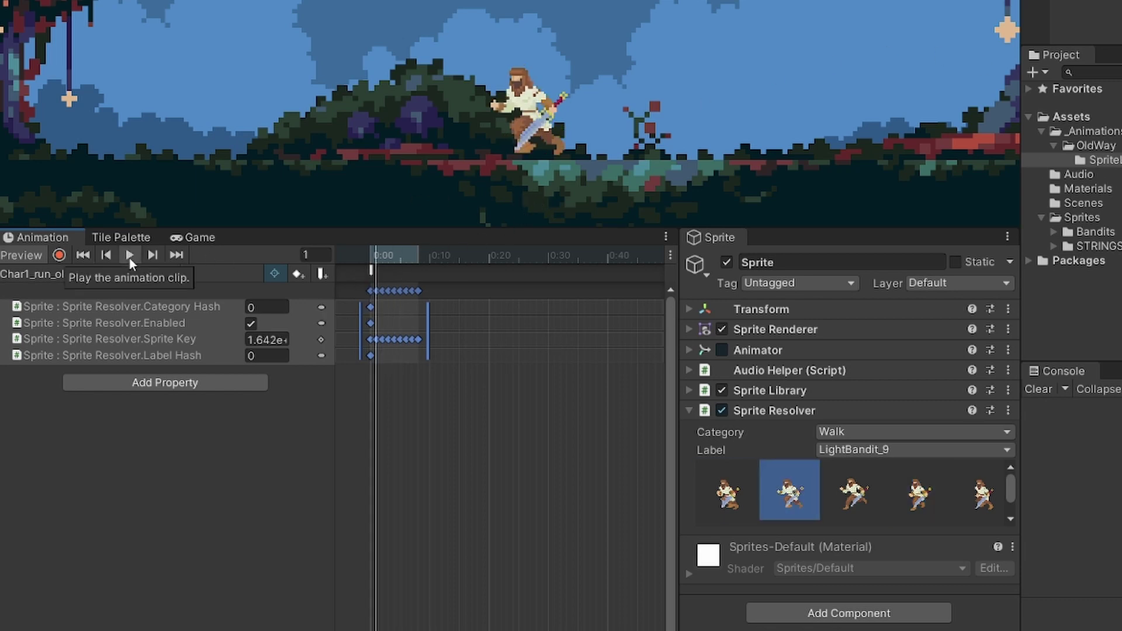
{"action": "scroll", "coordinate": [403, 430], "scroll_direction": "down", "scroll_amount": 3}
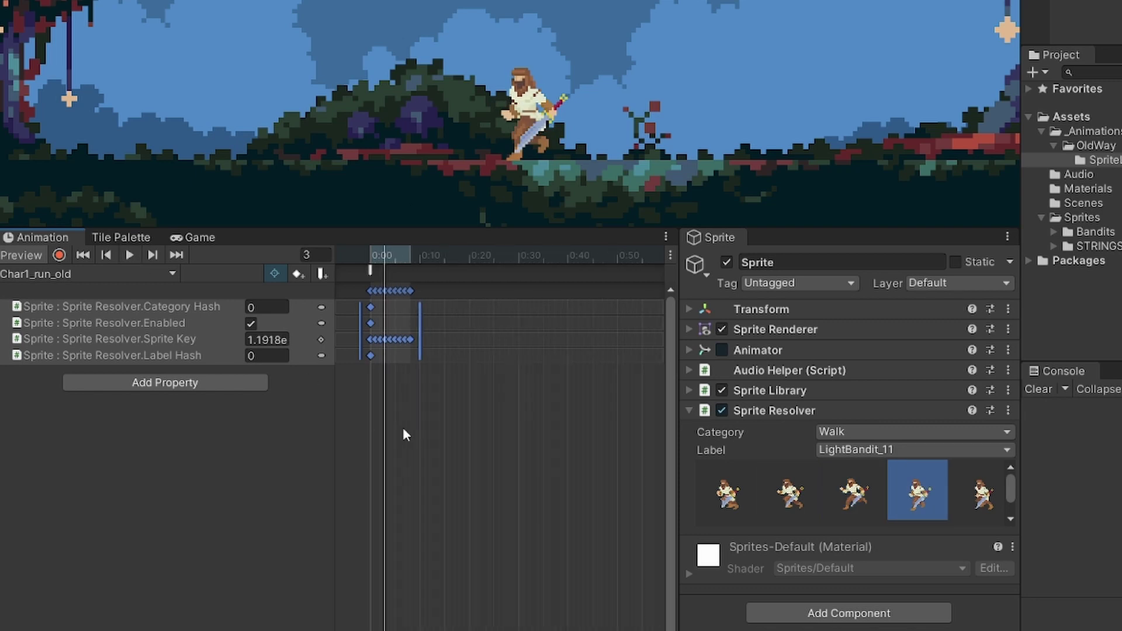
{"action": "left_click_drag", "start_coordinate": [410, 319], "coordinate": [527, 315]}
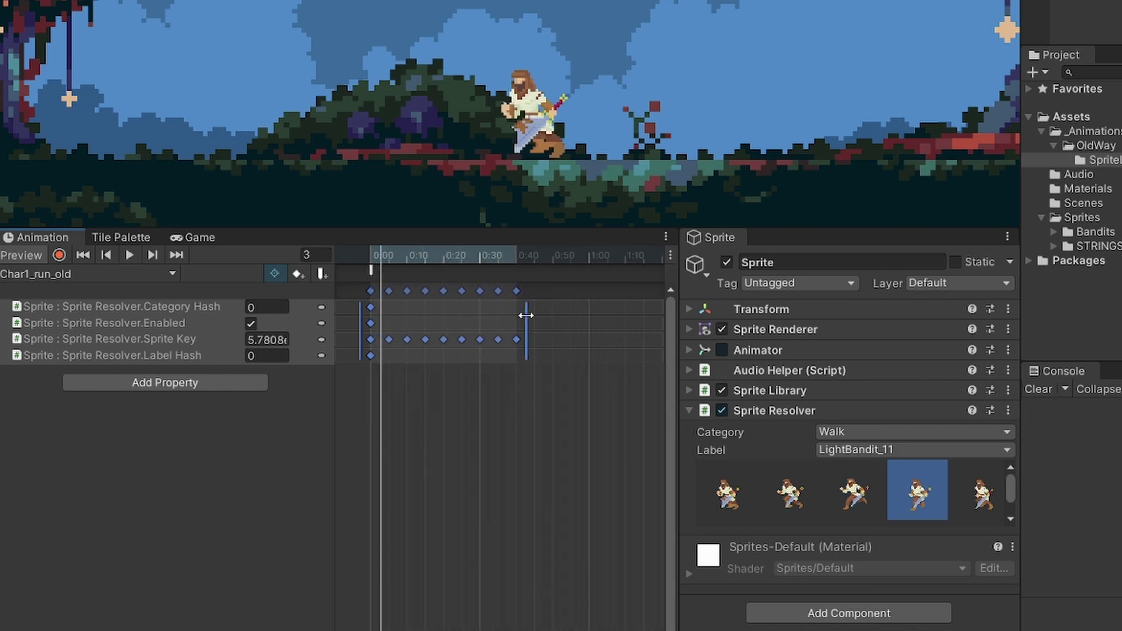
{"action": "left_click", "coordinate": [130, 256]}
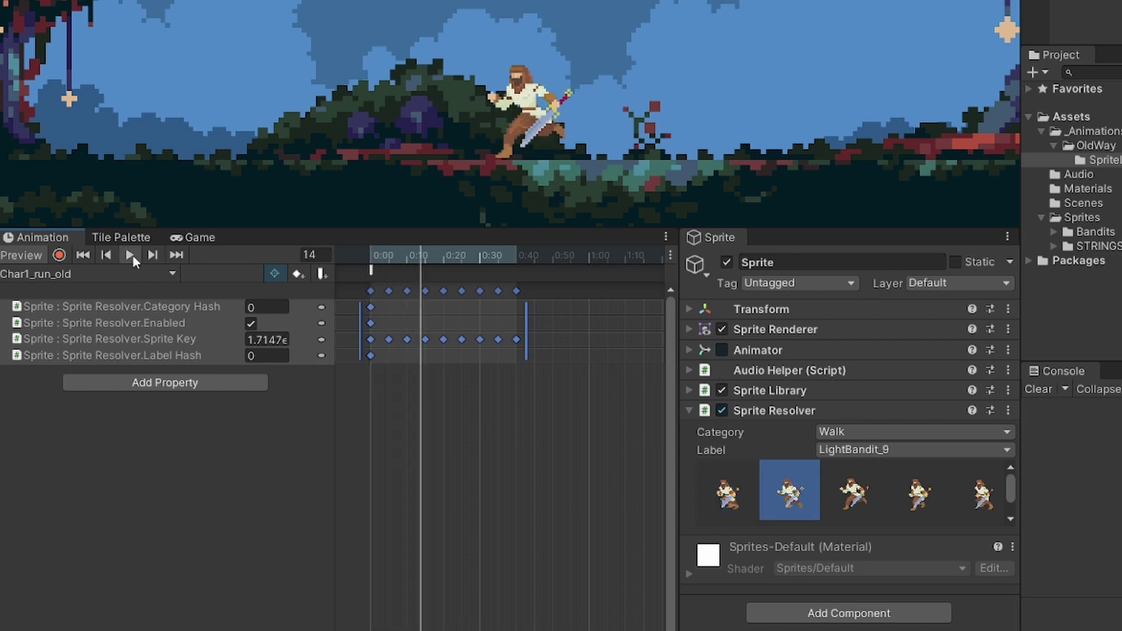
- Place the run clip's two animation events at 0:15 and 0:35, and play the animation to check them
{"action": "scroll", "coordinate": [477, 338], "scroll_direction": "up", "scroll_amount": 2}
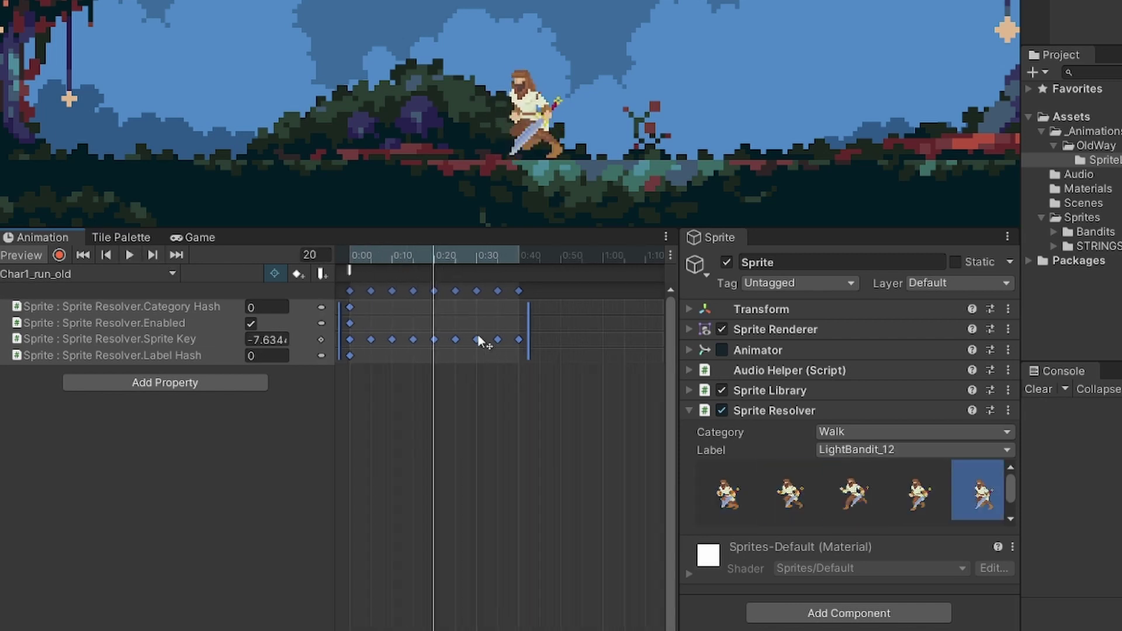
{"action": "left_click_drag", "start_coordinate": [341, 272], "coordinate": [410, 270]}
{"action": "left_click", "coordinate": [130, 255]}
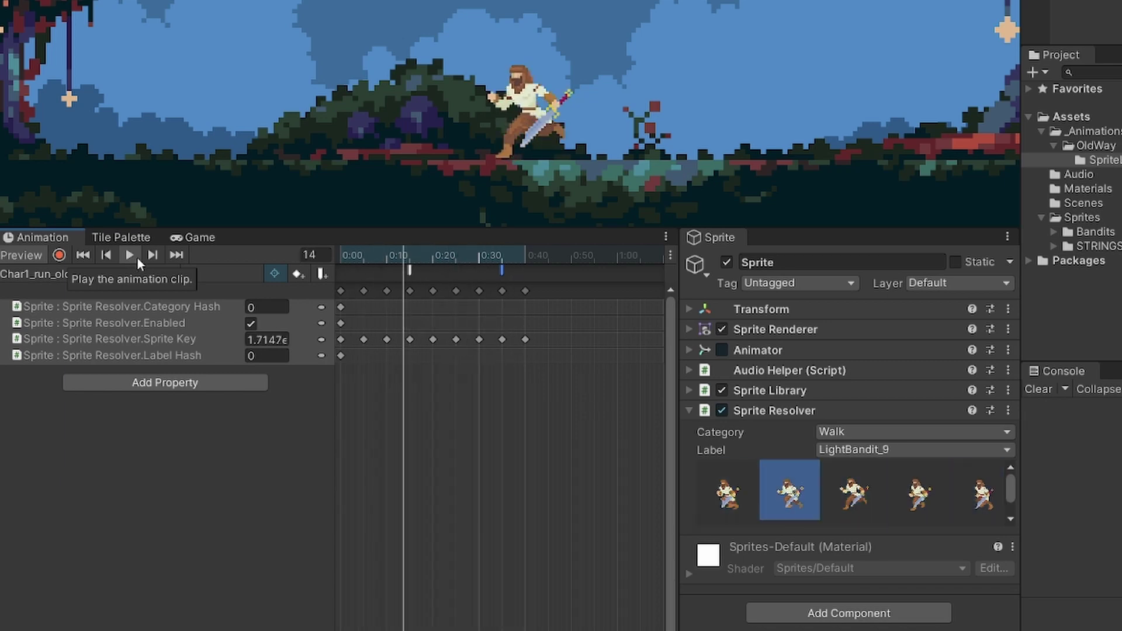
{"action": "left_click", "coordinate": [130, 256]}
- Close the extra Inspector beside the Animation window and switch to the Game view
{"action": "right_click", "coordinate": [426, 348]}
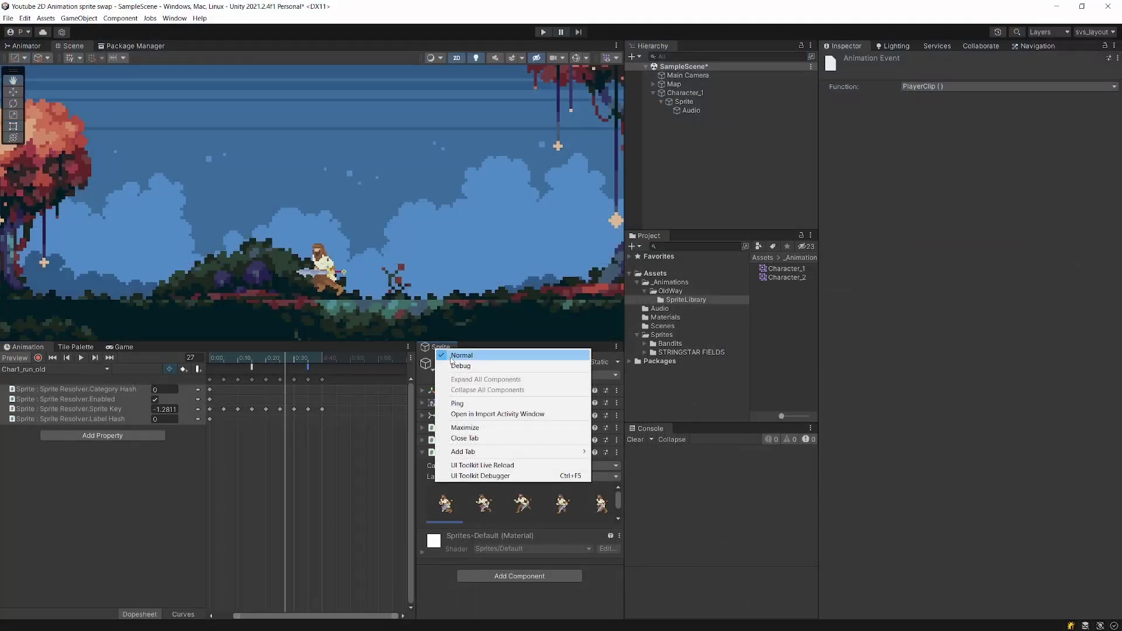
{"action": "left_click", "coordinate": [493, 440]}
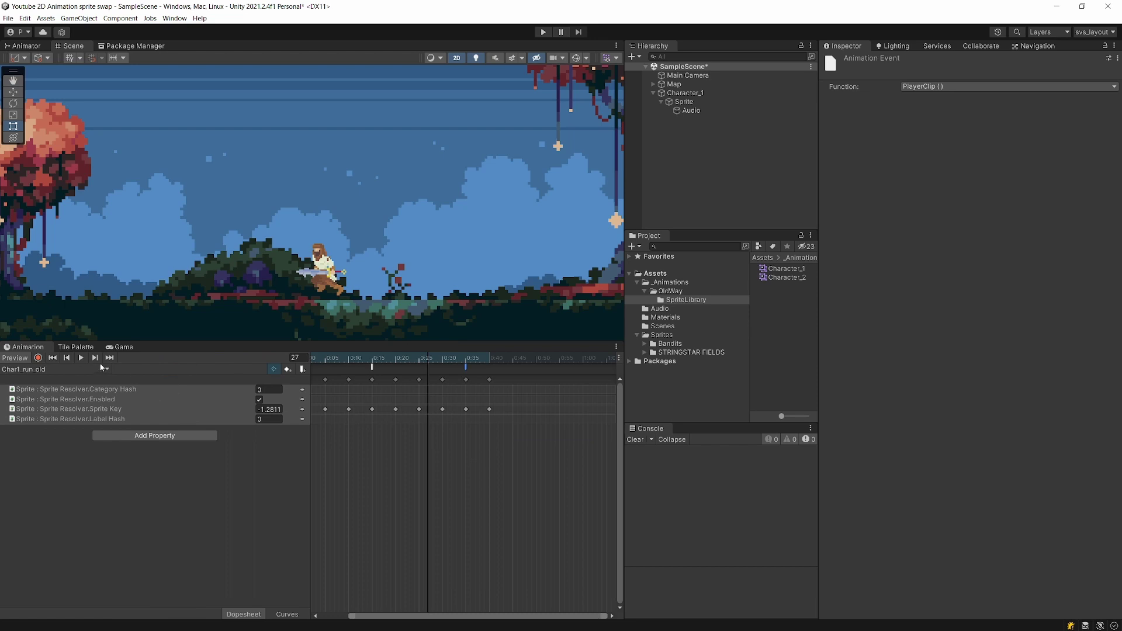
{"action": "left_click", "coordinate": [121, 348]}
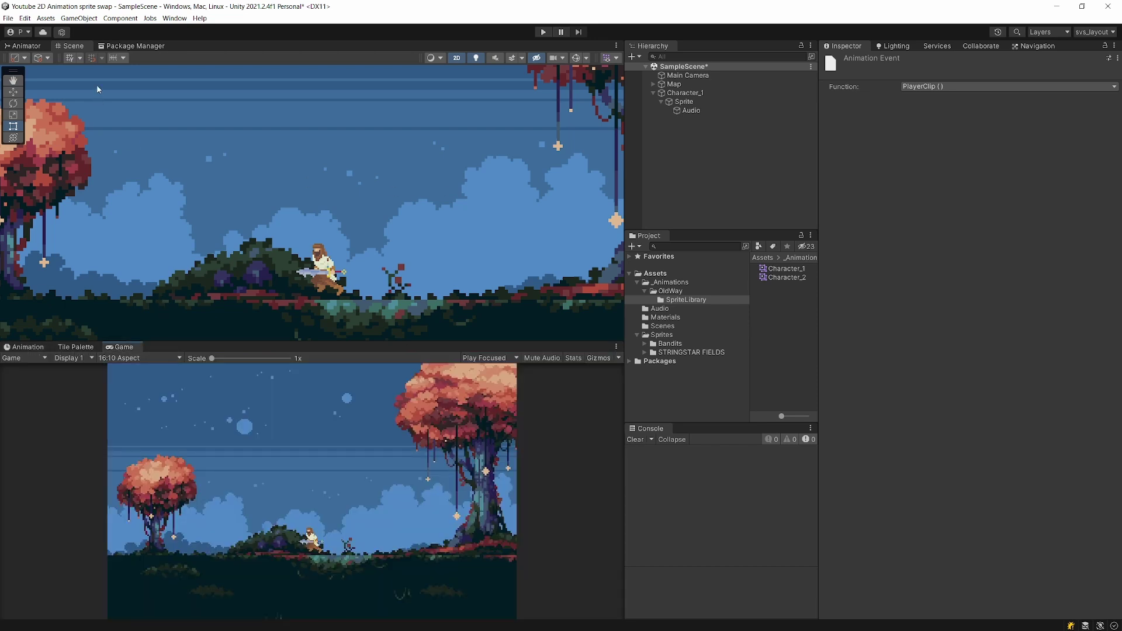
- Examine the Char1_idle_old and Char1_run_old states and the transitions between them in the Animator
{"action": "left_click", "coordinate": [24, 47]}
{"action": "left_click", "coordinate": [276, 227]}
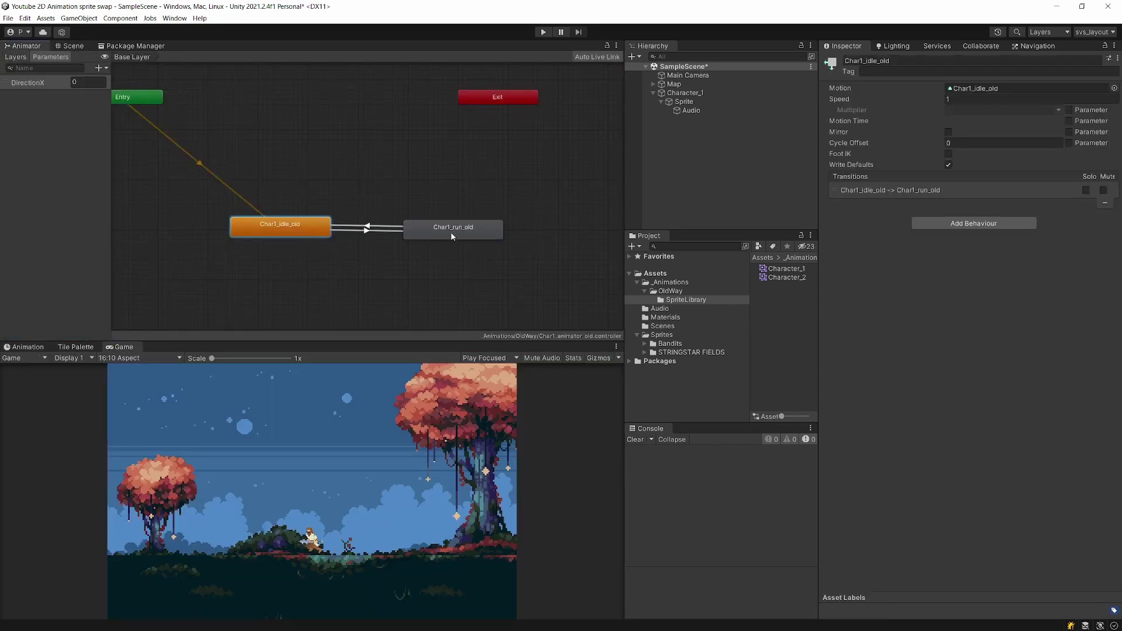
{"action": "left_click", "coordinate": [382, 229]}
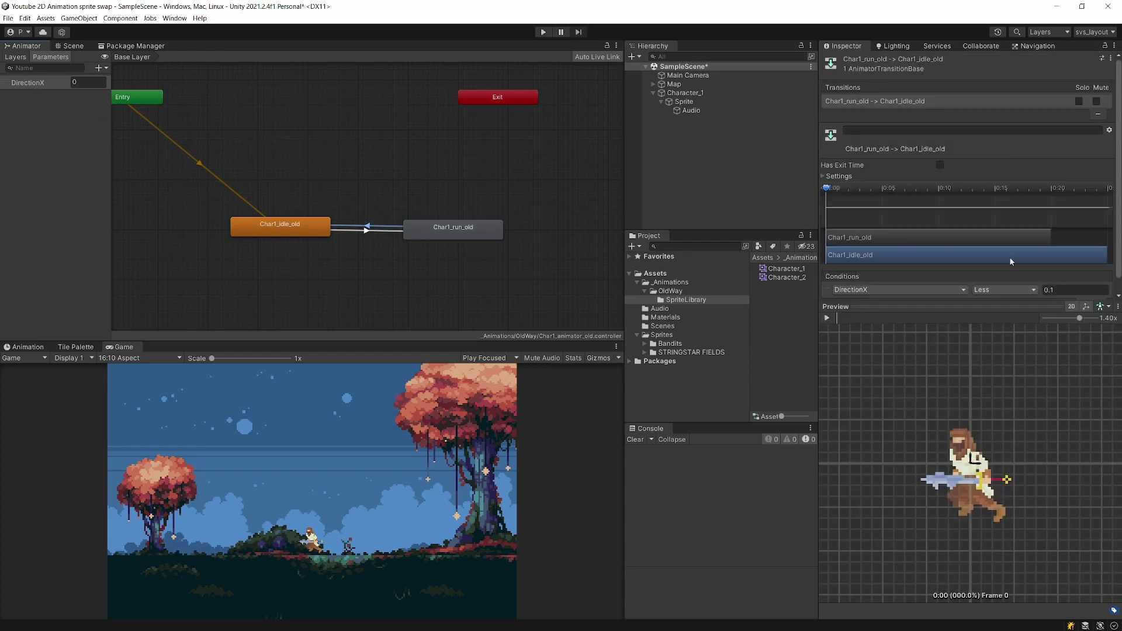
{"action": "left_click", "coordinate": [450, 232]}
{"action": "left_click", "coordinate": [363, 229]}
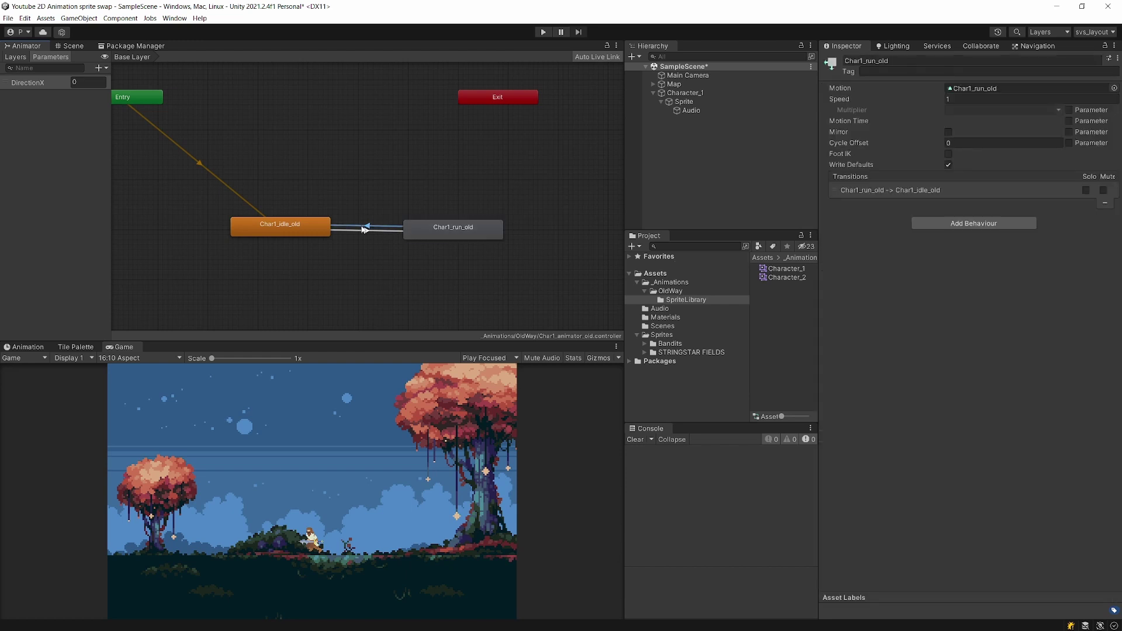
{"action": "left_click", "coordinate": [272, 231]}
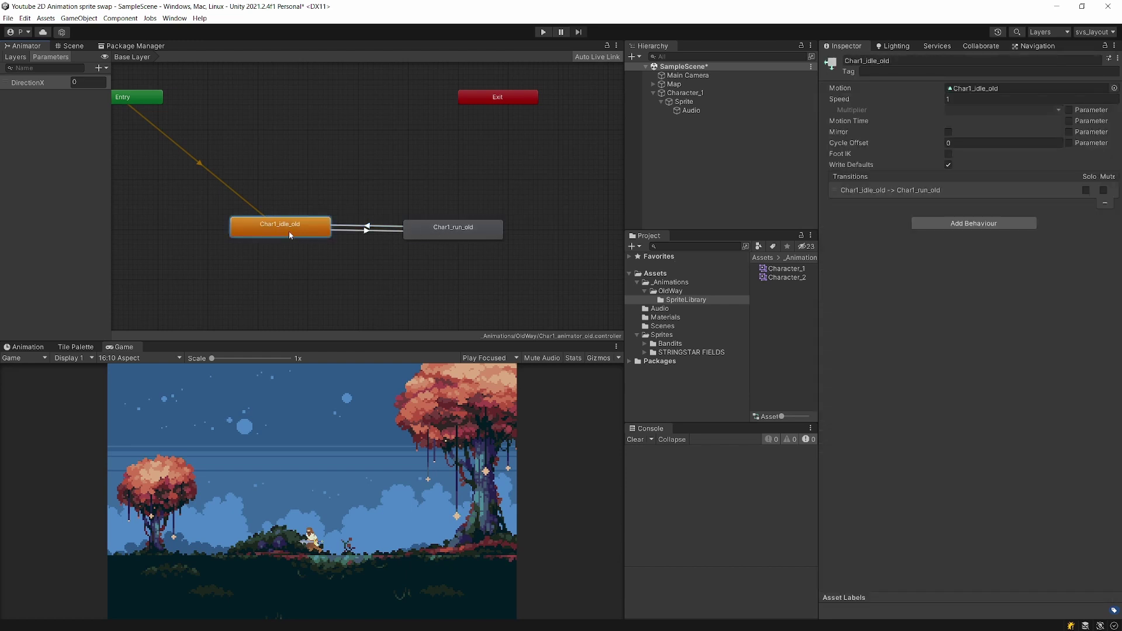
- Enter Play mode and run the character right and left to test the idle and run animations
{"action": "left_click", "coordinate": [544, 33]}
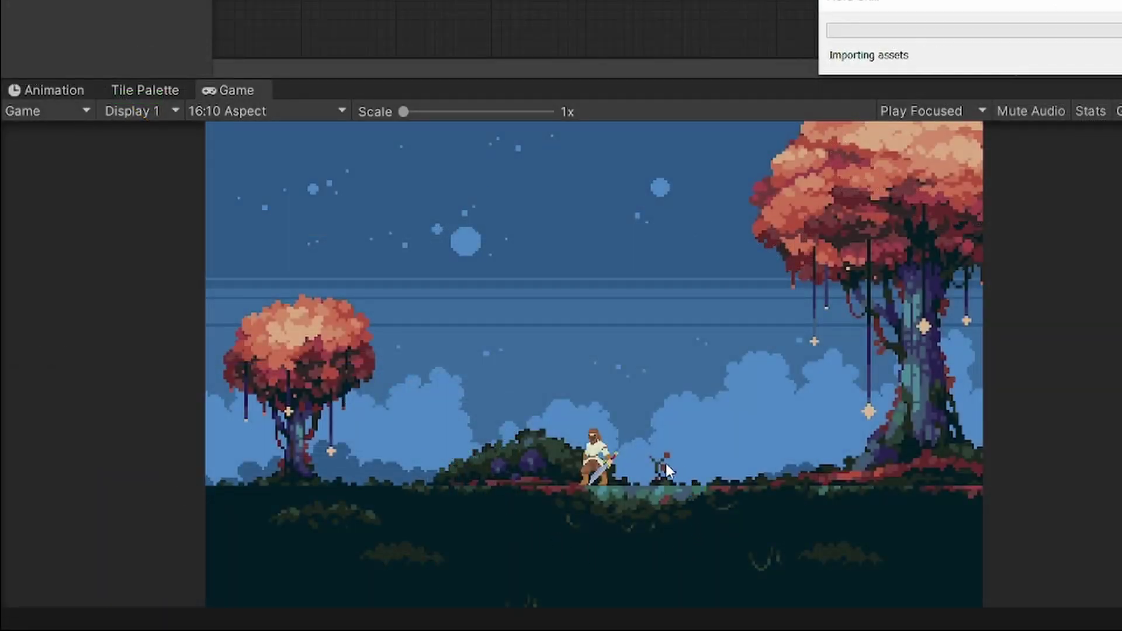
{"action": "key", "text": "Right"}
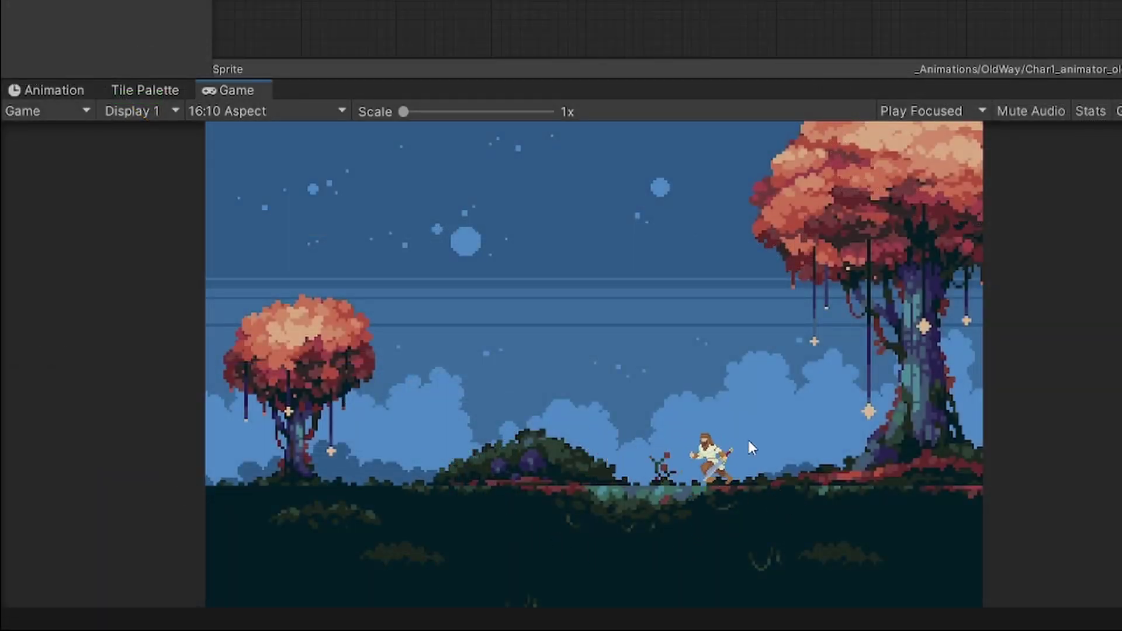
{"action": "key", "text": "Left"}
{"action": "key", "text": "Right"}
{"action": "key", "text": "Right"}
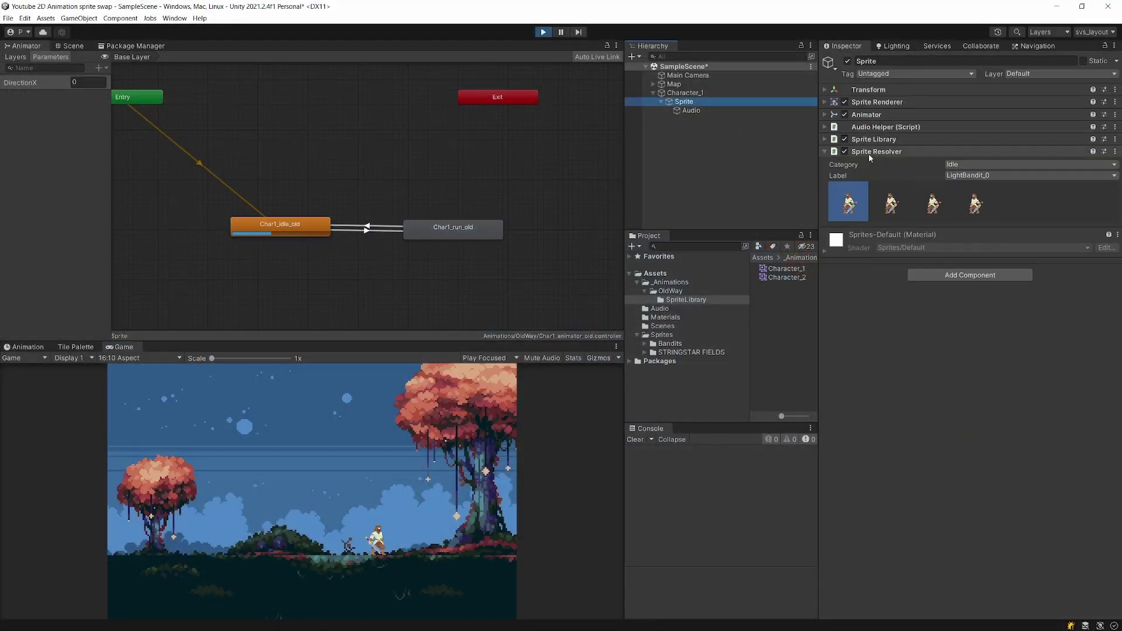
{"action": "key", "text": "Right"}
{"action": "key", "text": "Left"}
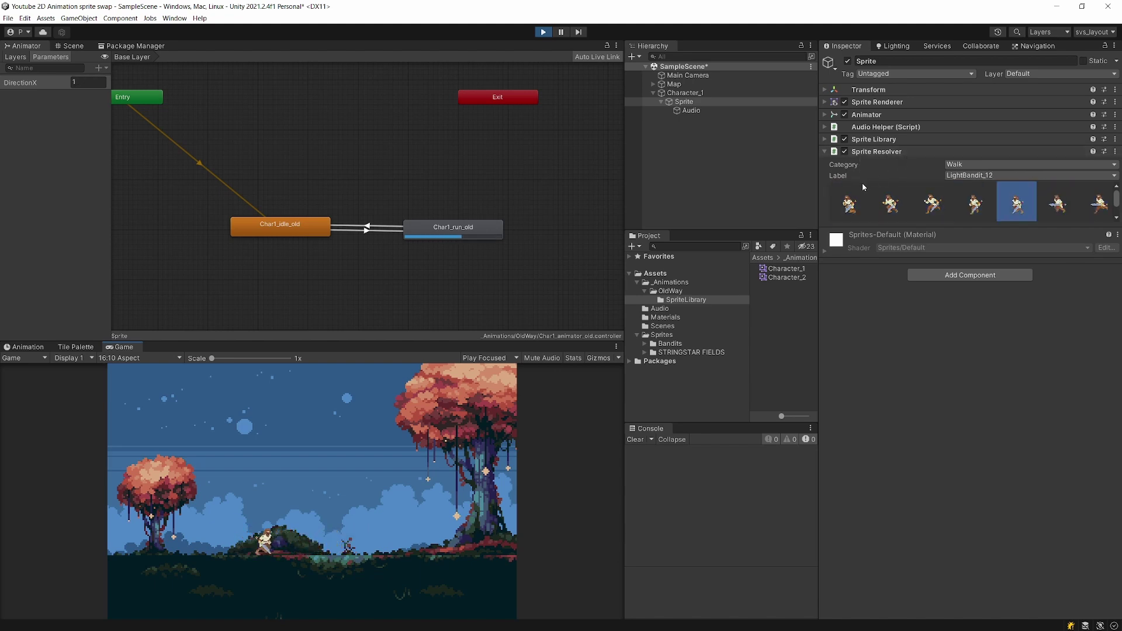
- Switch the Sprite object's Sprite Library Asset to Character_2
{"action": "left_click", "coordinate": [866, 141]}
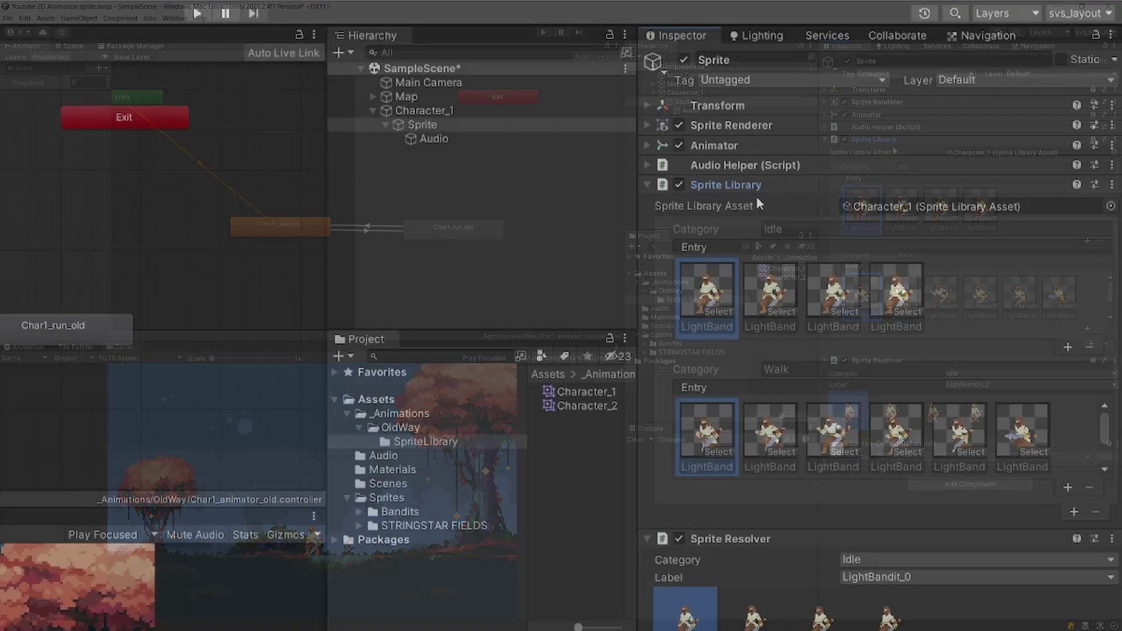
{"action": "left_click", "coordinate": [1109, 207]}
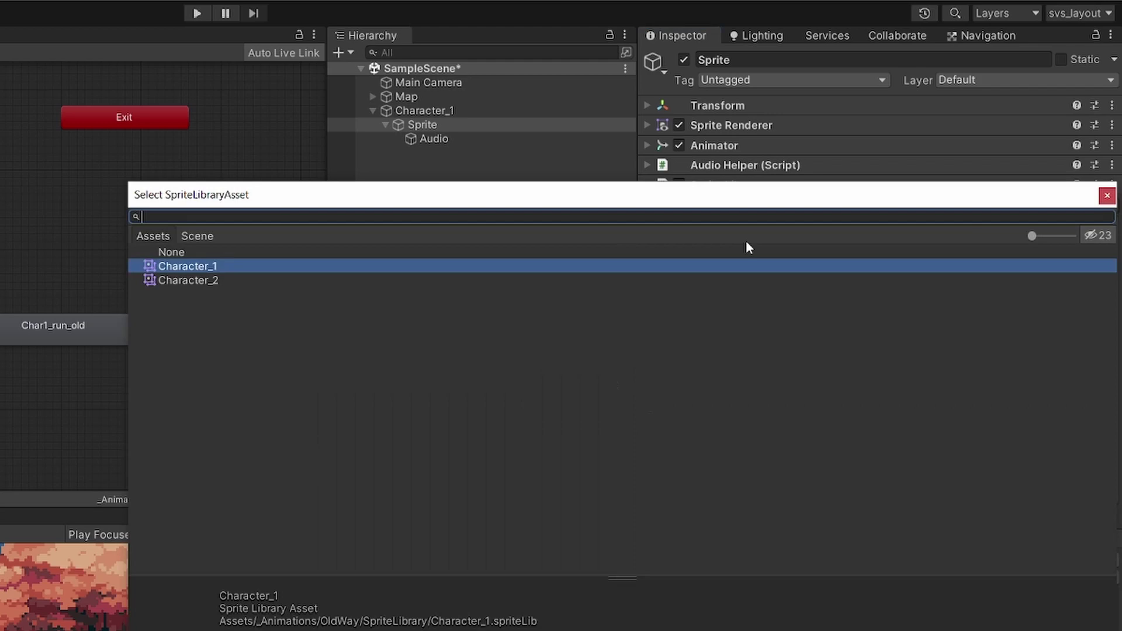
{"action": "double_click", "coordinate": [153, 279]}
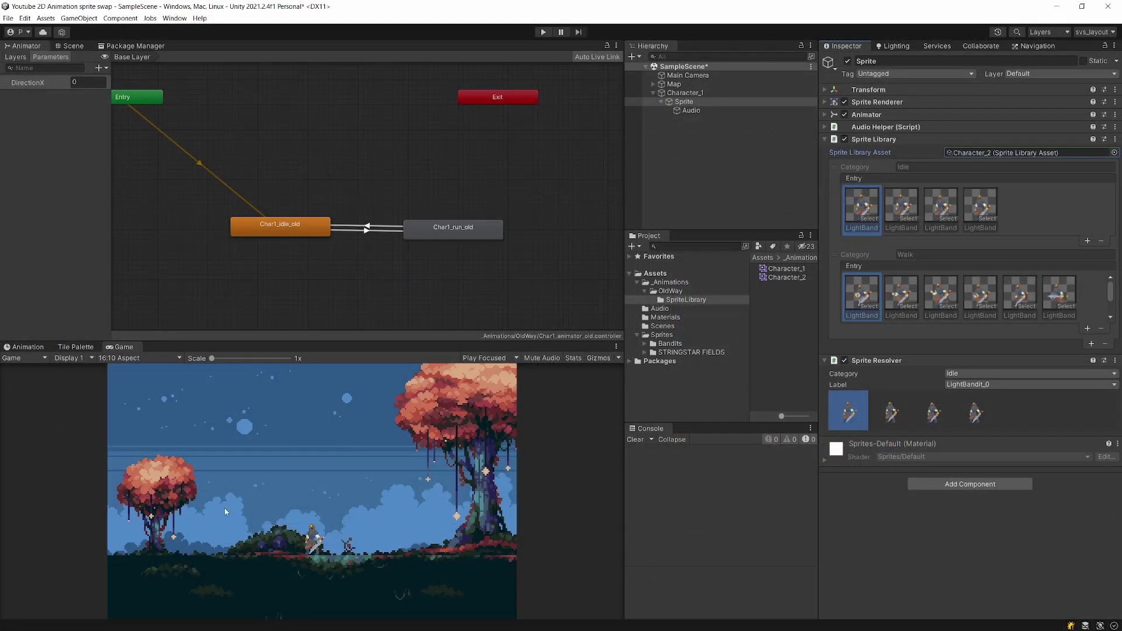
- Show the Scene view and run the character left and right in Play mode to test the swapped sprites
{"action": "left_click", "coordinate": [70, 45]}
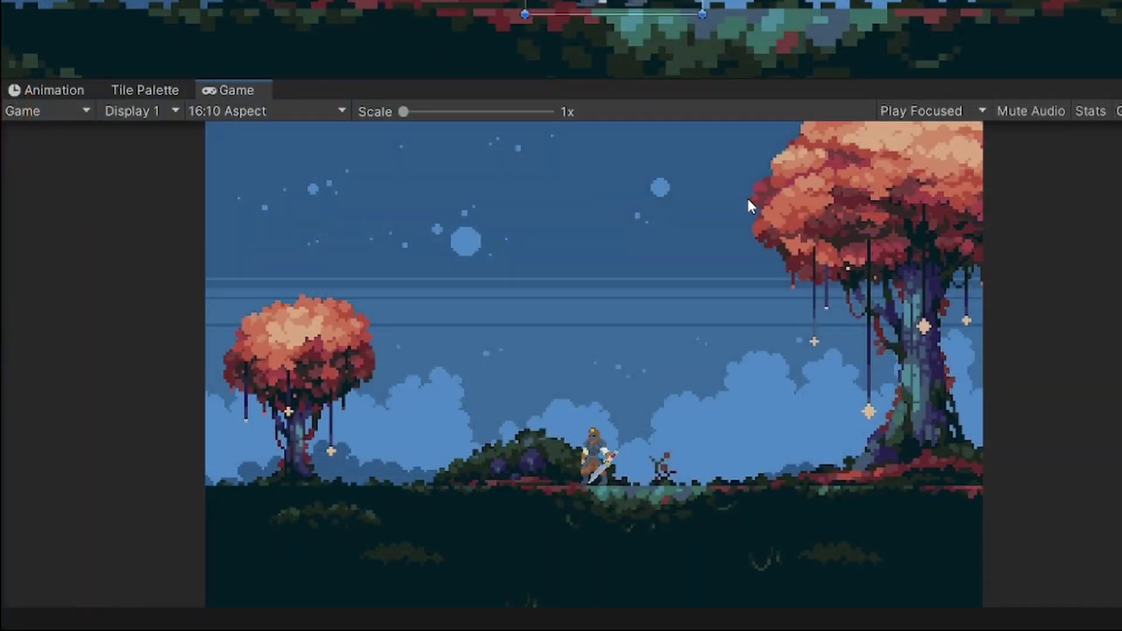
{"action": "key", "text": "Left"}
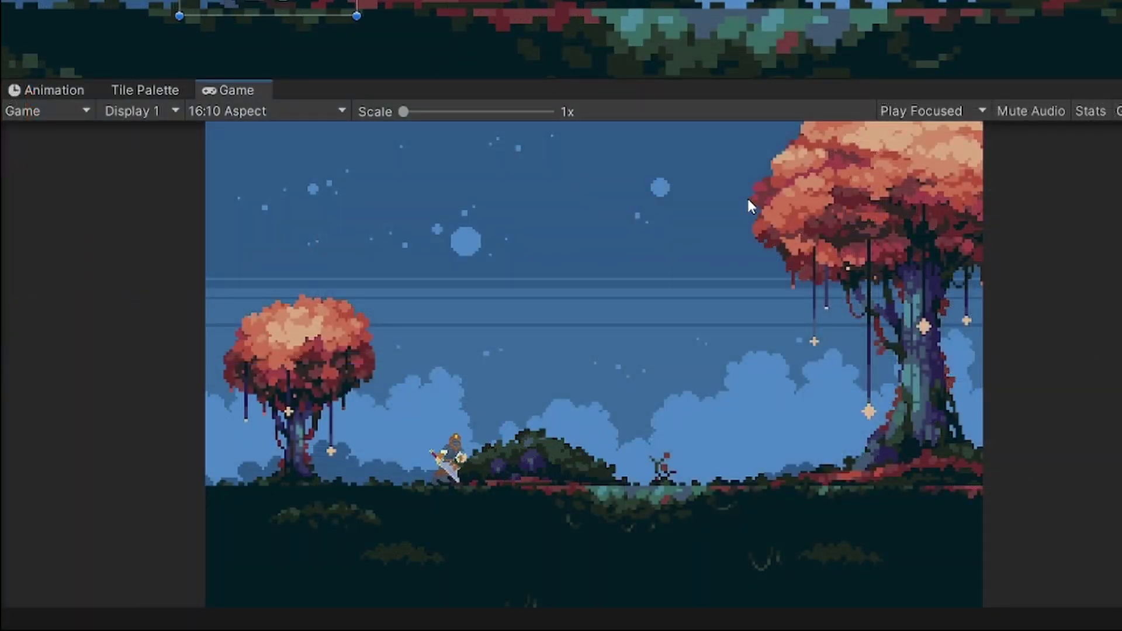
{"action": "key", "text": "Right"}
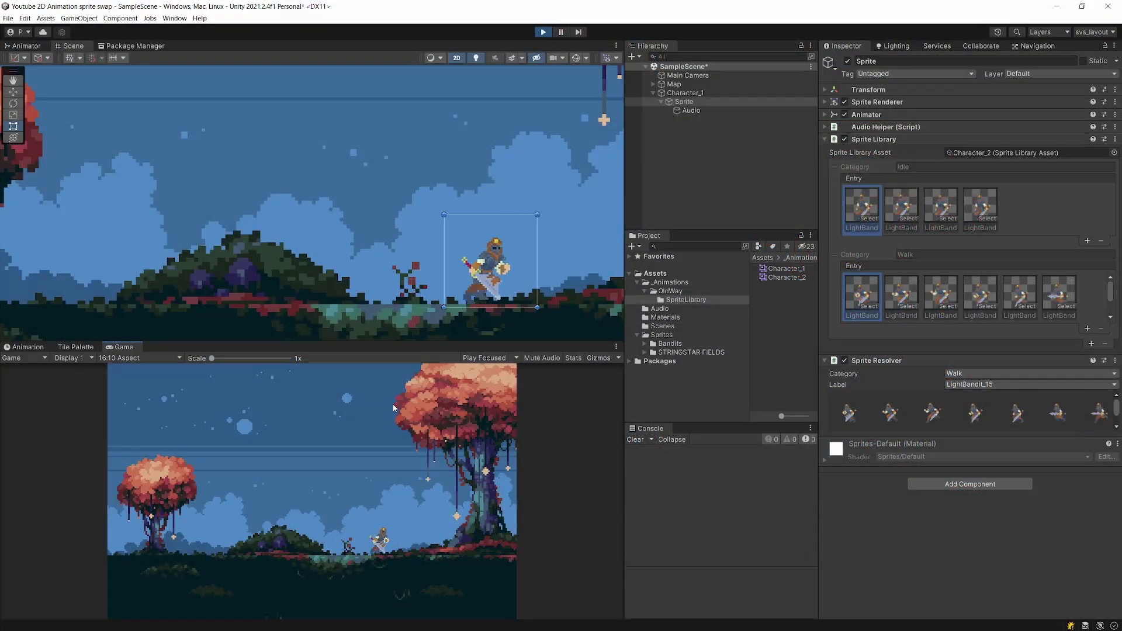
{"action": "key", "text": "Left"}
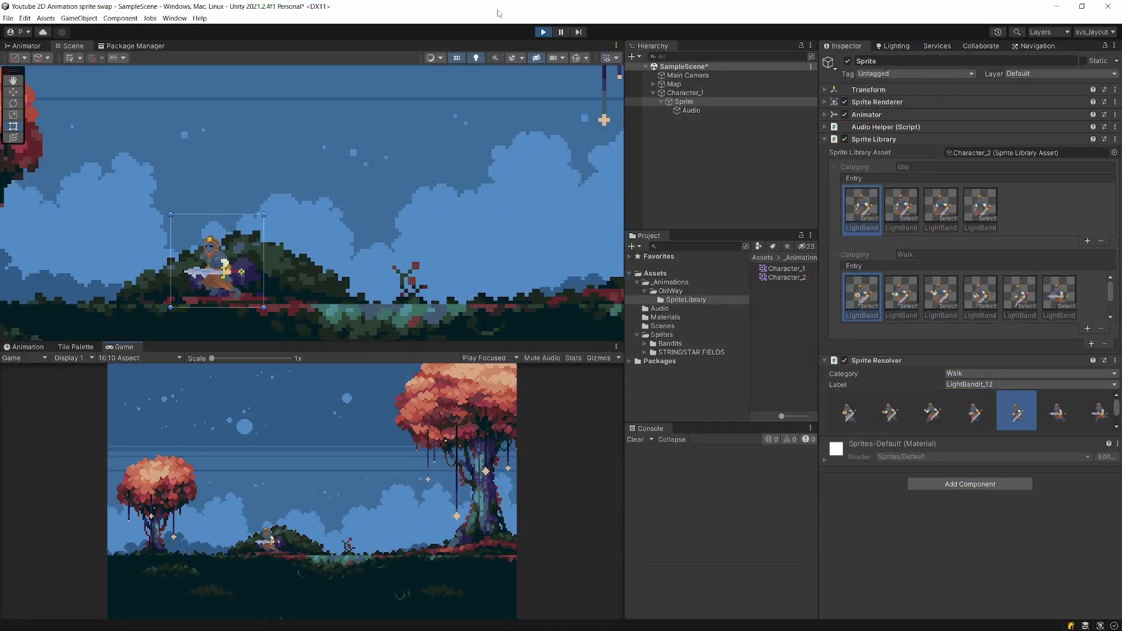
{"action": "key", "text": "ctrl+p"}
- Save Character_1 as a prefab in the Assets folder and duplicate it in the scene
{"action": "left_click", "coordinate": [681, 93]}
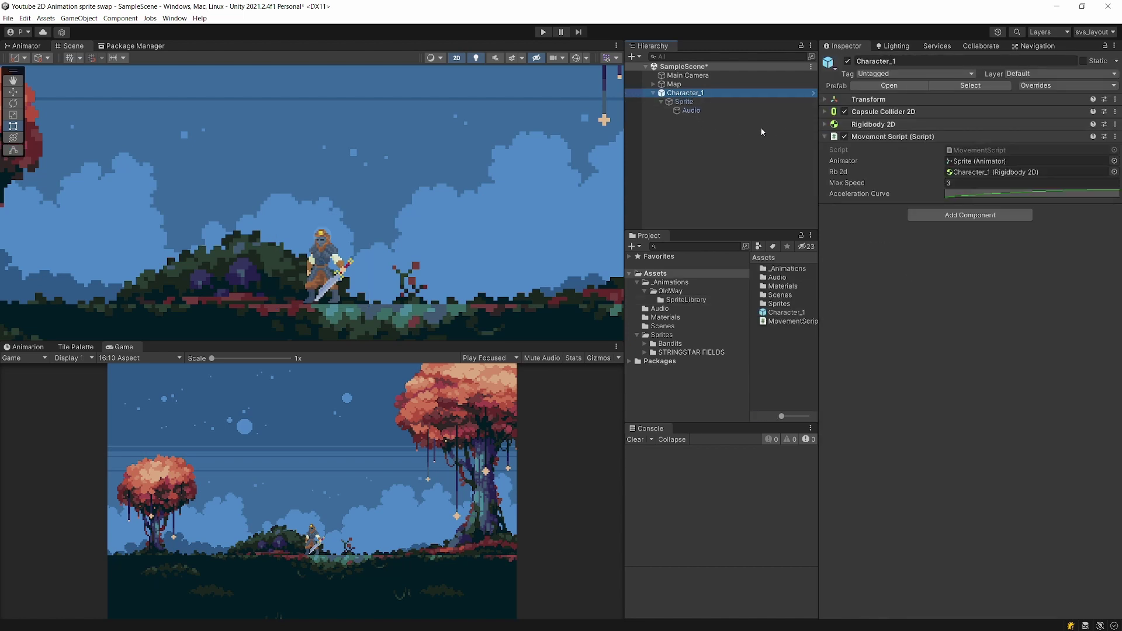
{"action": "key", "text": "ctrl+d"}
- Assign the Character_1 sprite library asset to the Sprite child of the duplicated character
{"action": "left_click", "coordinate": [652, 120]}
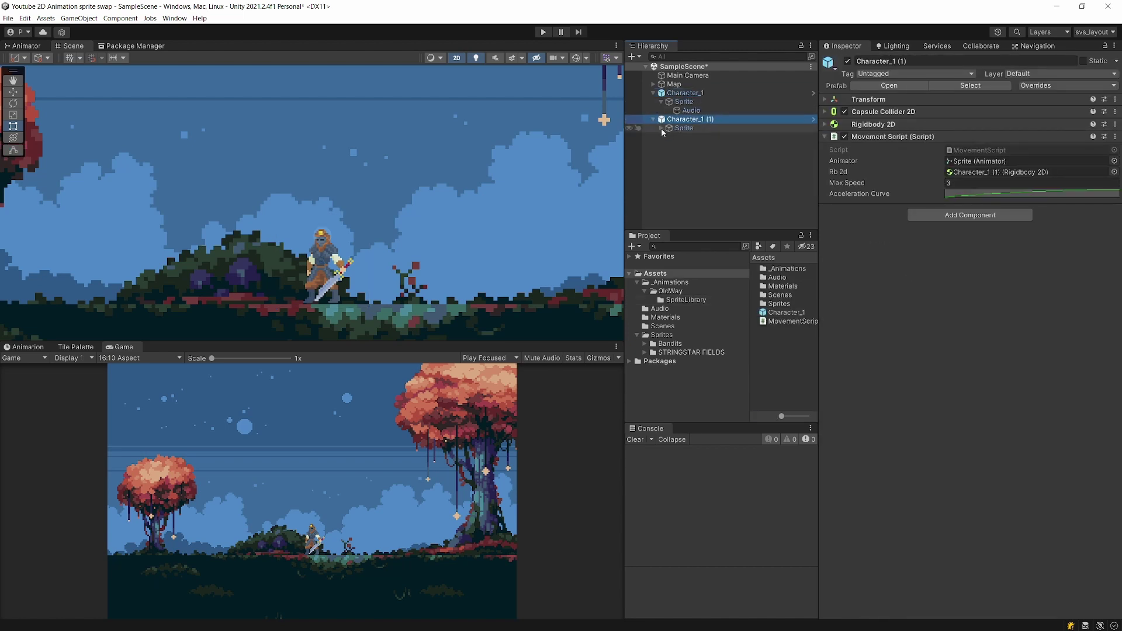
{"action": "key", "text": "Down"}
{"action": "left_click", "coordinate": [1114, 152]}
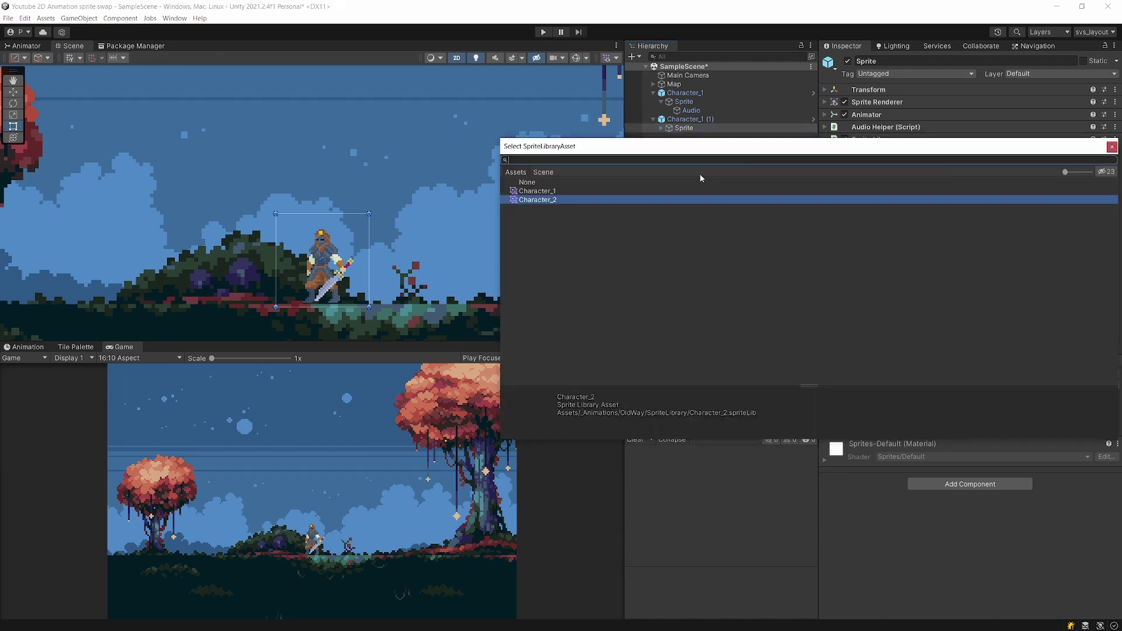
{"action": "double_click", "coordinate": [567, 191]}
- Move the duplicate Character_1 (1) along the X axis to about X 2.5, beside the original character
{"action": "key", "text": "w"}
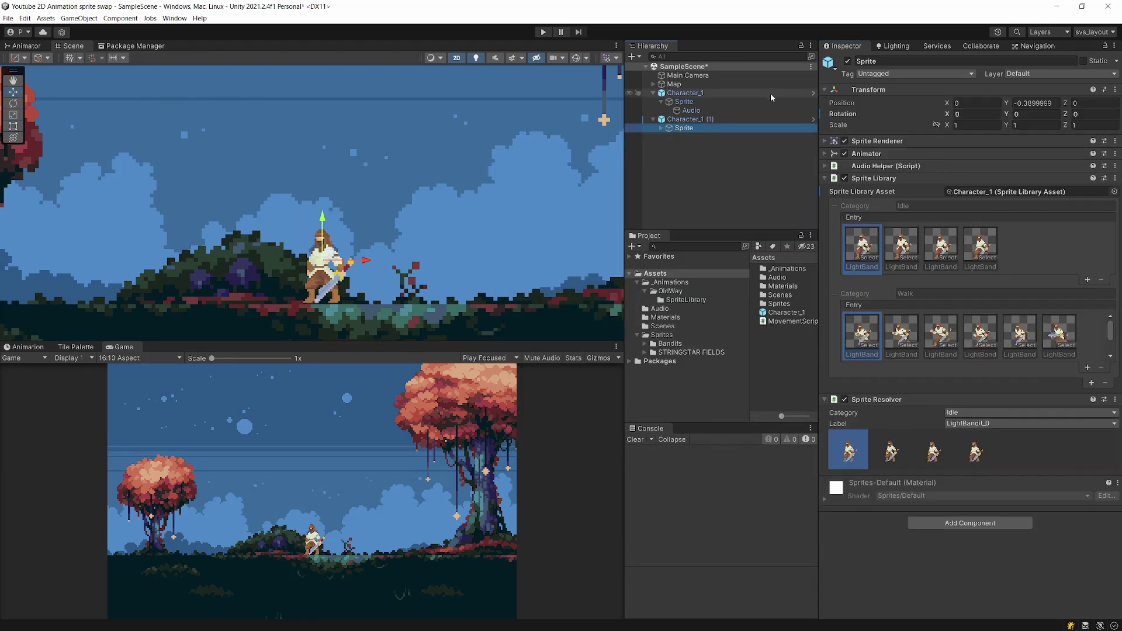
{"action": "left_click", "coordinate": [690, 119]}
{"action": "left_click_drag", "start_coordinate": [361, 240], "coordinate": [517, 237]}
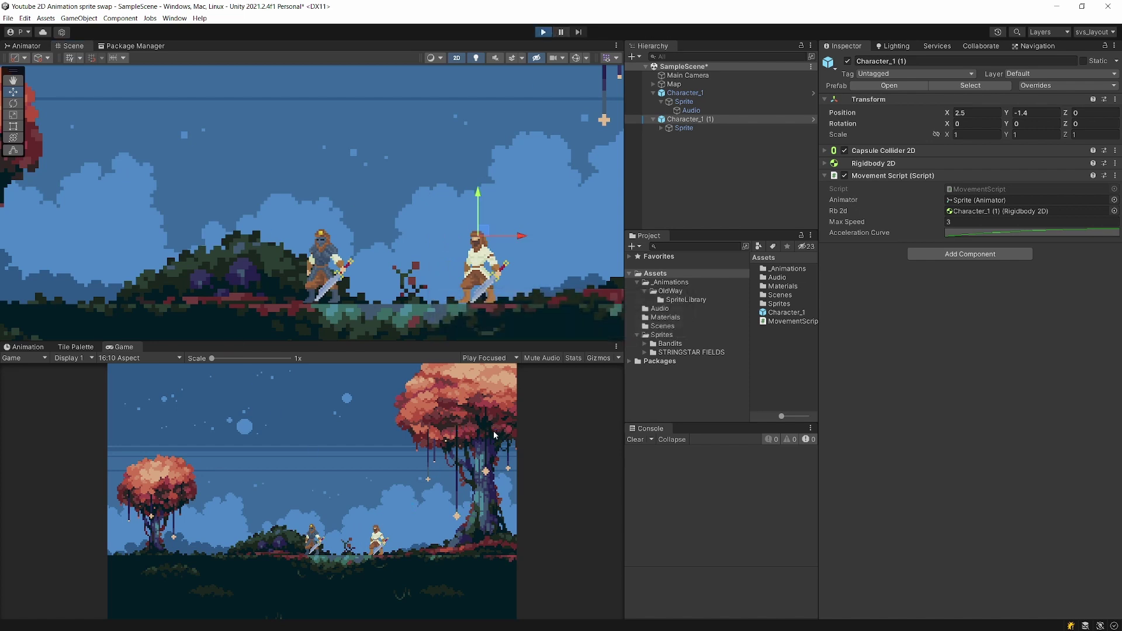
- Run both characters left and right in Play mode to compare their animations, and exit Play mode
{"action": "key", "text": "Left"}
{"action": "key", "text": "Right"}
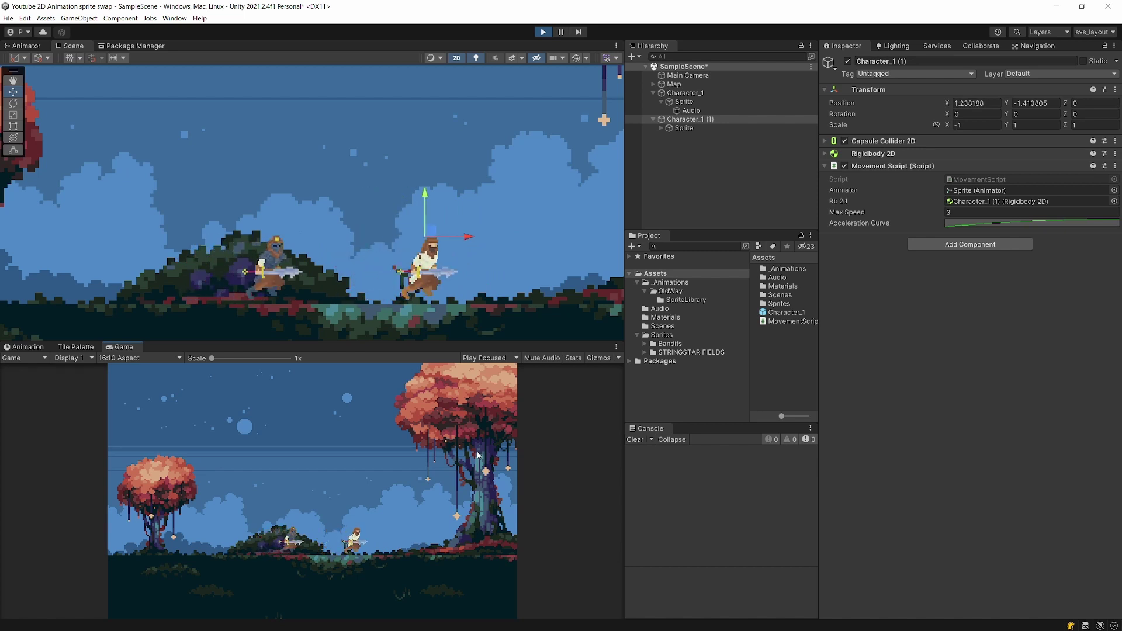
{"action": "key", "text": "Left"}
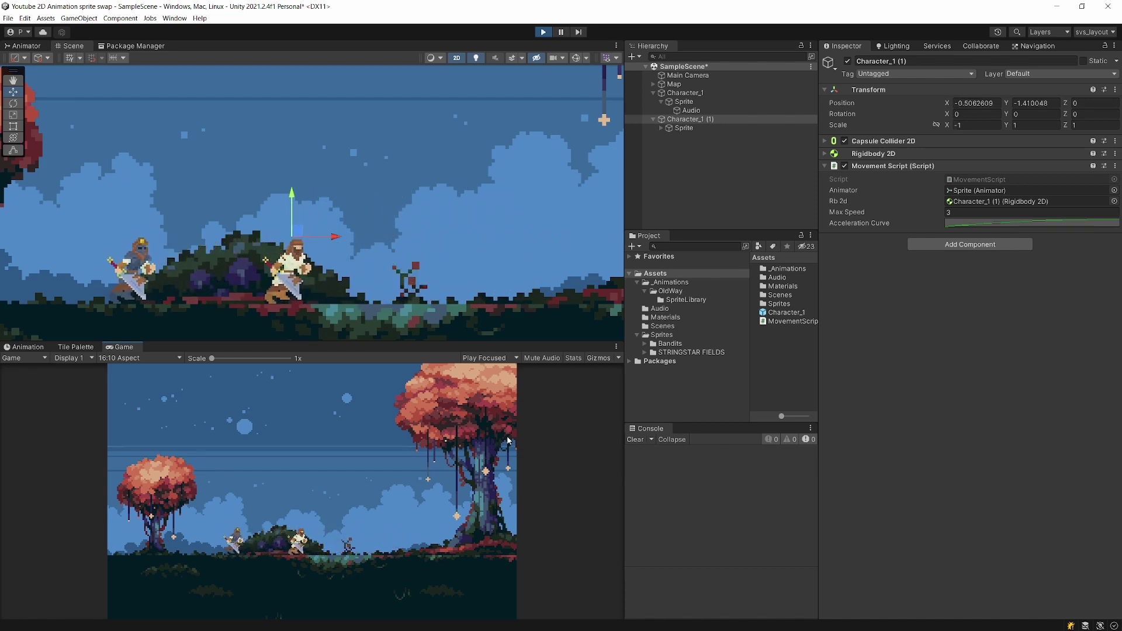
{"action": "key", "text": "Right"}
{"action": "key", "text": "ctrl+p"}
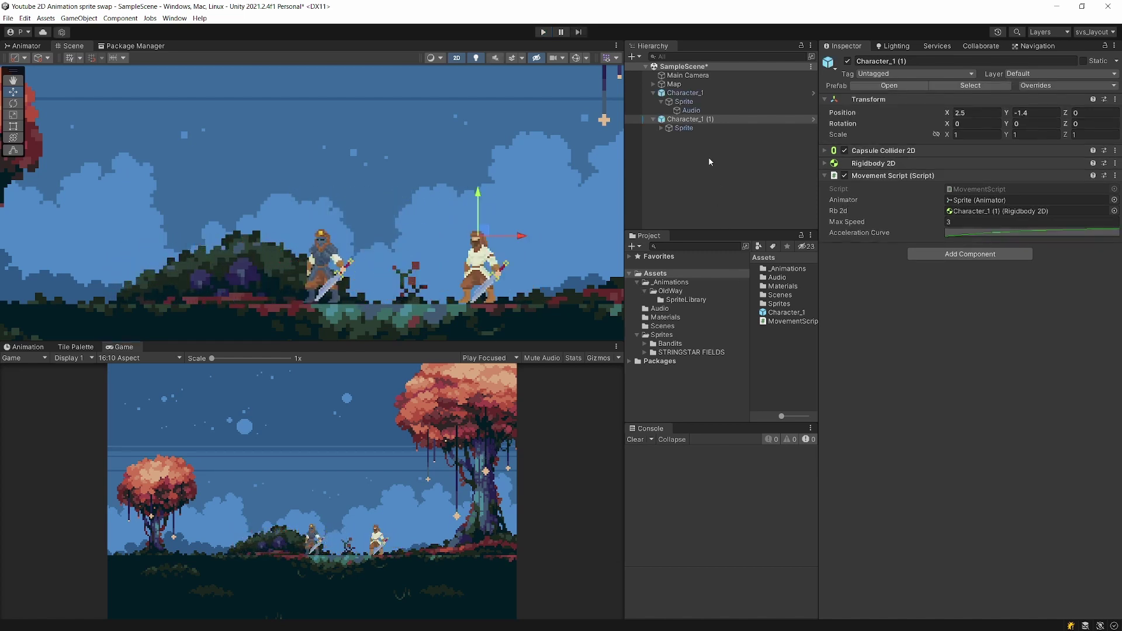
- Examine the Audio Helper clips, Sprite Library and Sprite Resolver on the duplicated character's Sprite
{"action": "left_click", "coordinate": [684, 128]}
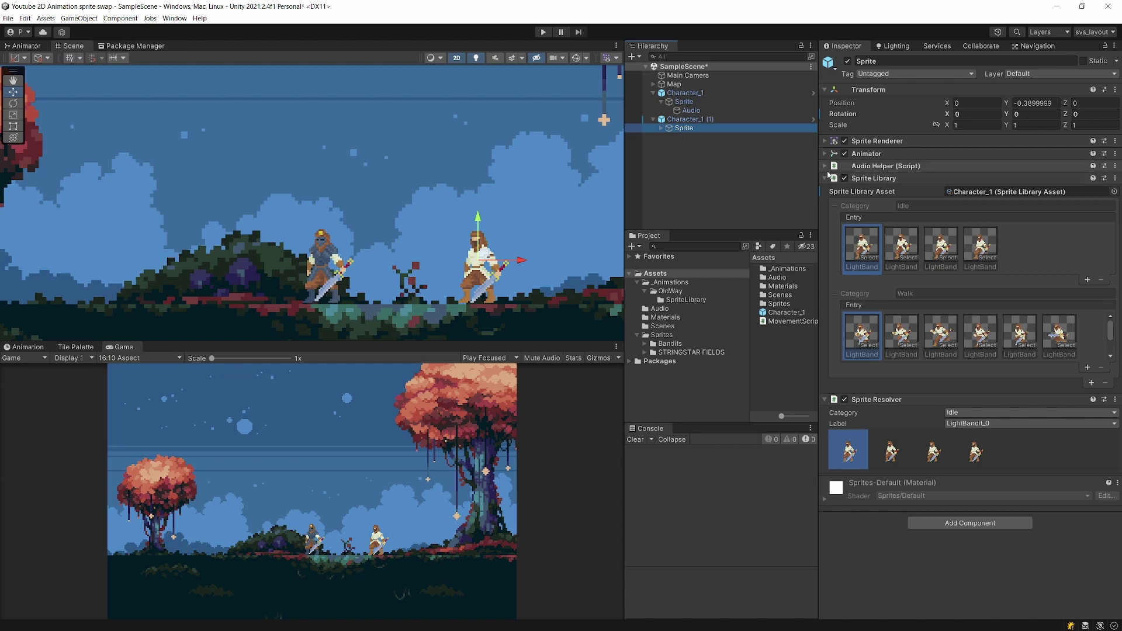
{"action": "left_click", "coordinate": [829, 166]}
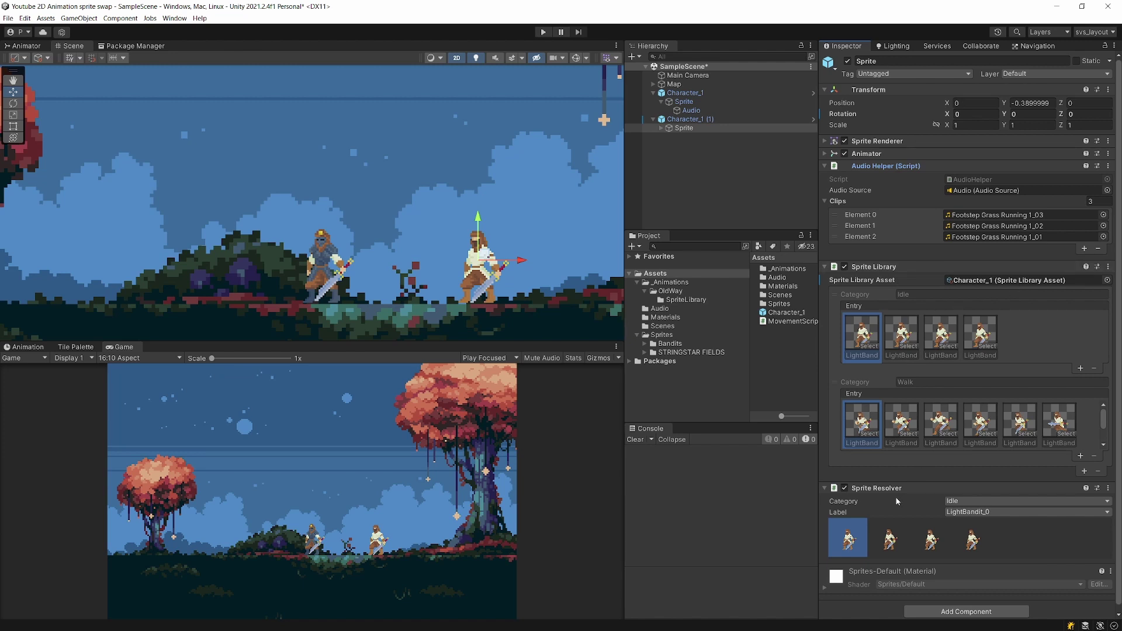
{"action": "left_click", "coordinate": [829, 166]}
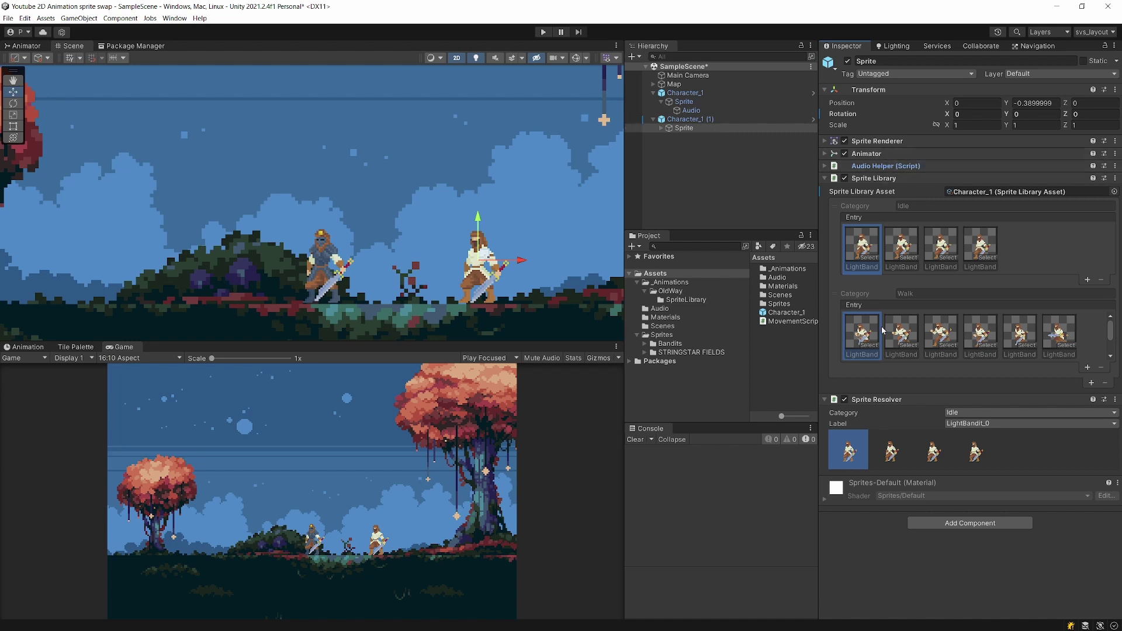
{"action": "left_click", "coordinate": [825, 178]}
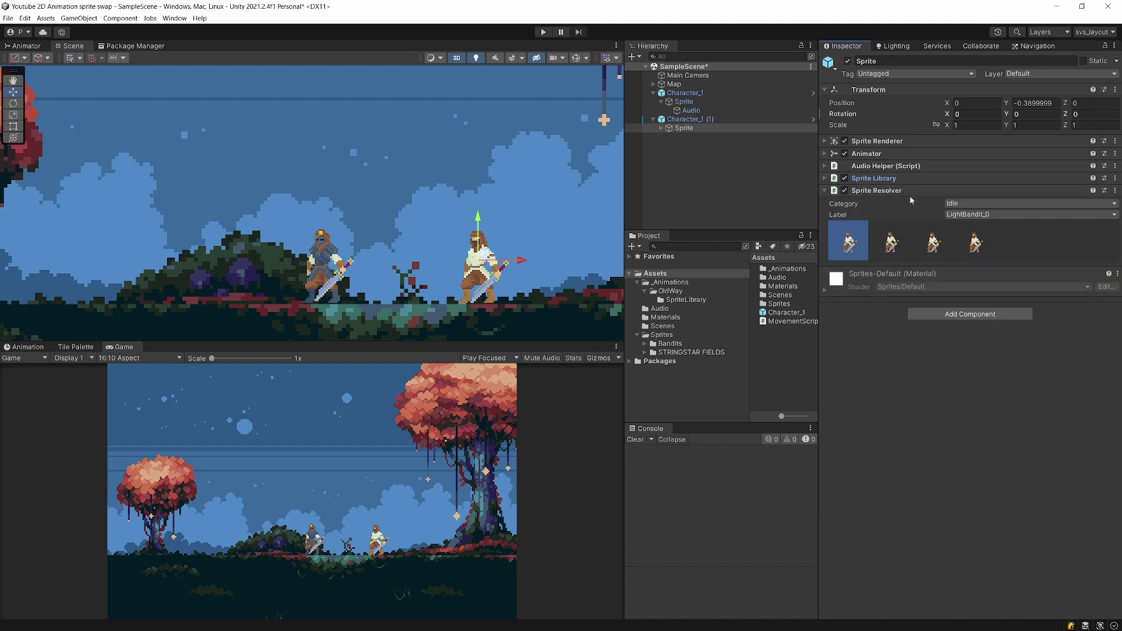